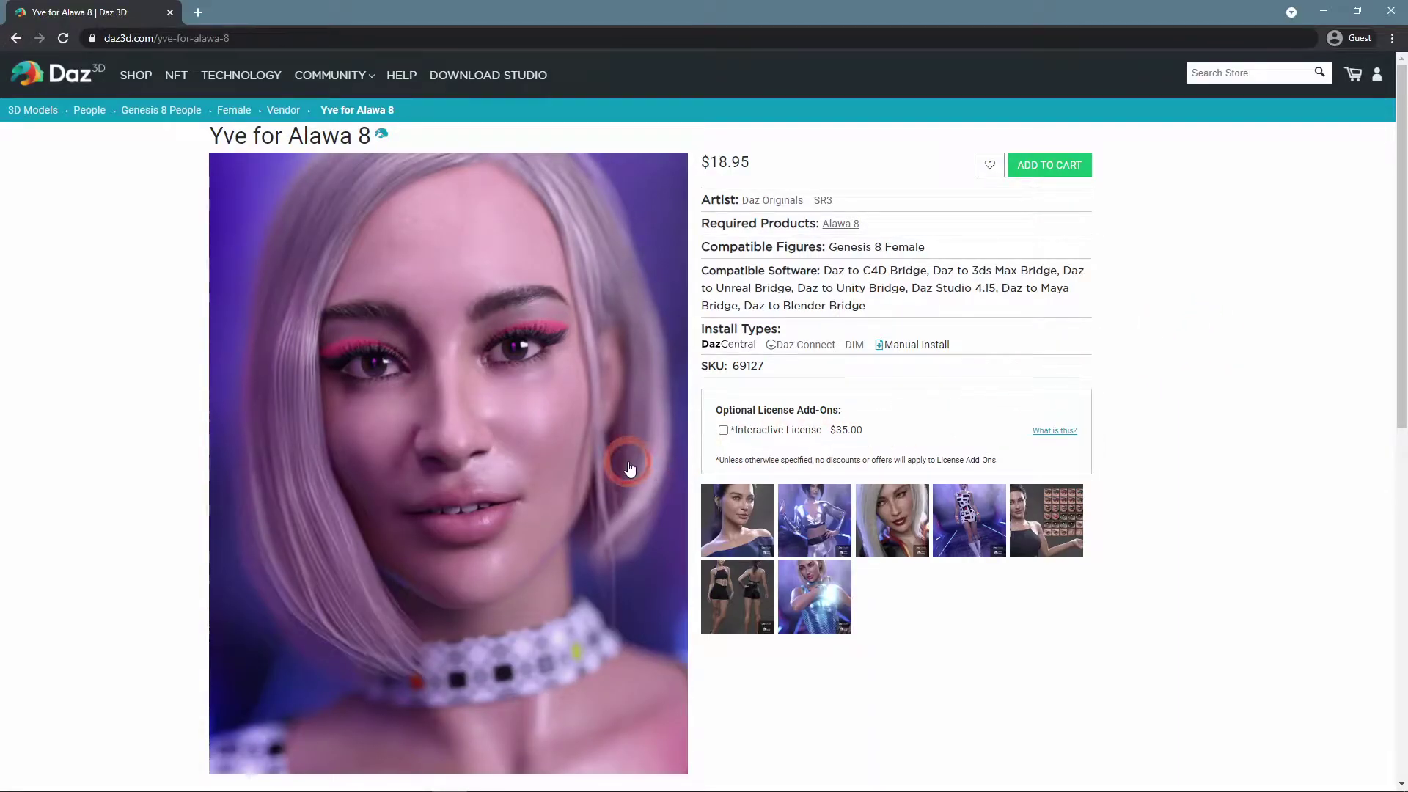
# Step: Step through the enlarged Yve for Alawa 8 gallery images after dismissing the newsletter popup
pyautogui.click(630, 467)
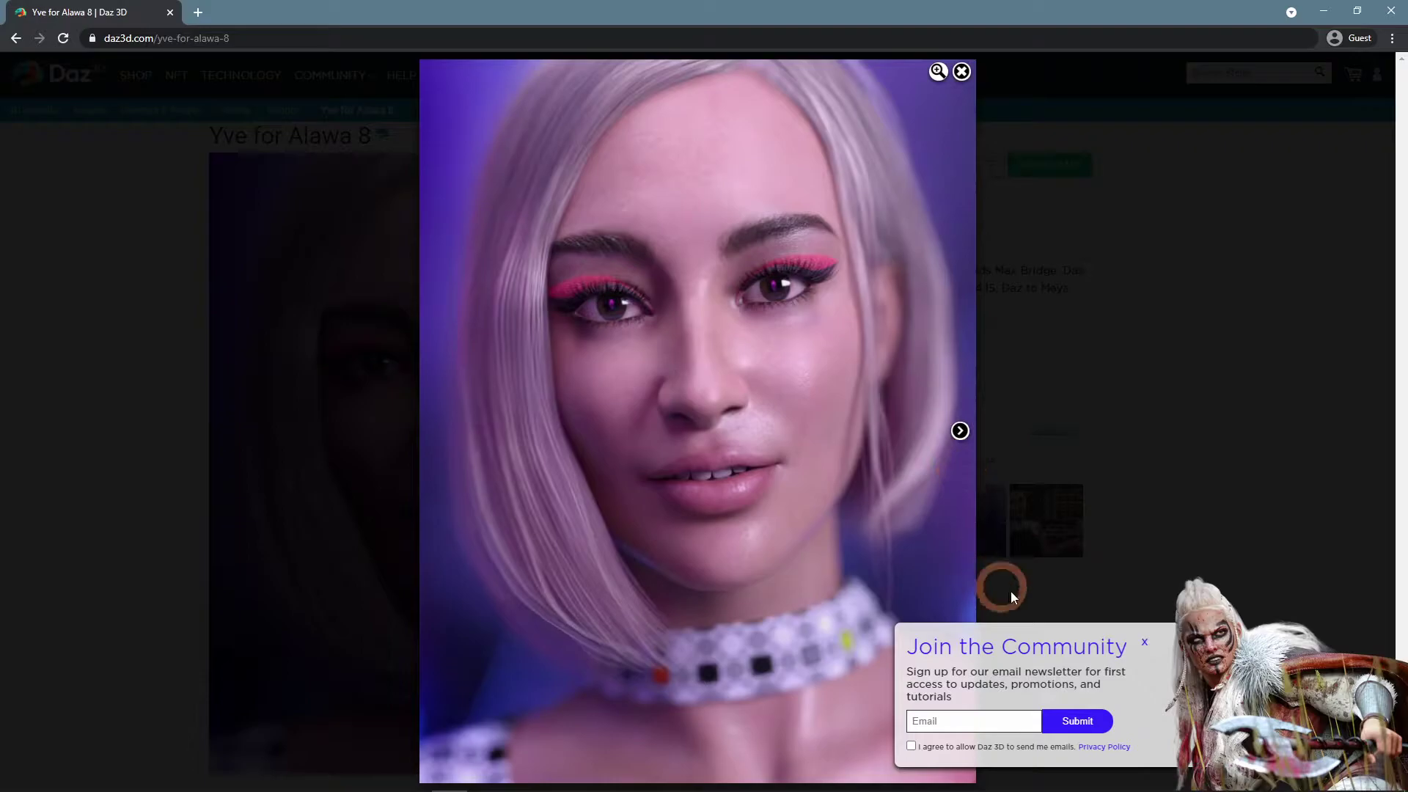
pyautogui.click(1144, 643)
pyautogui.click(959, 430)
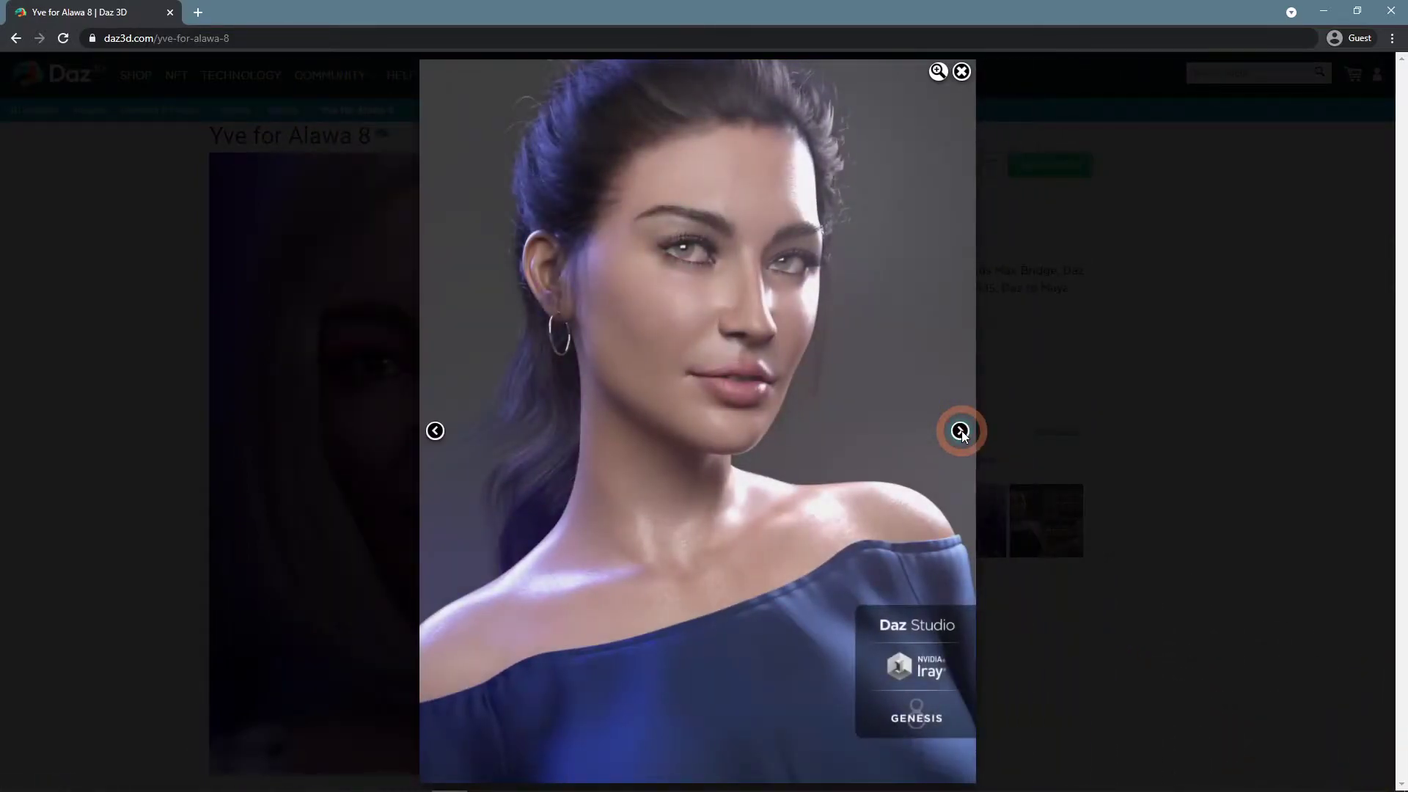
pyautogui.click(960, 431)
pyautogui.click(670, 600)
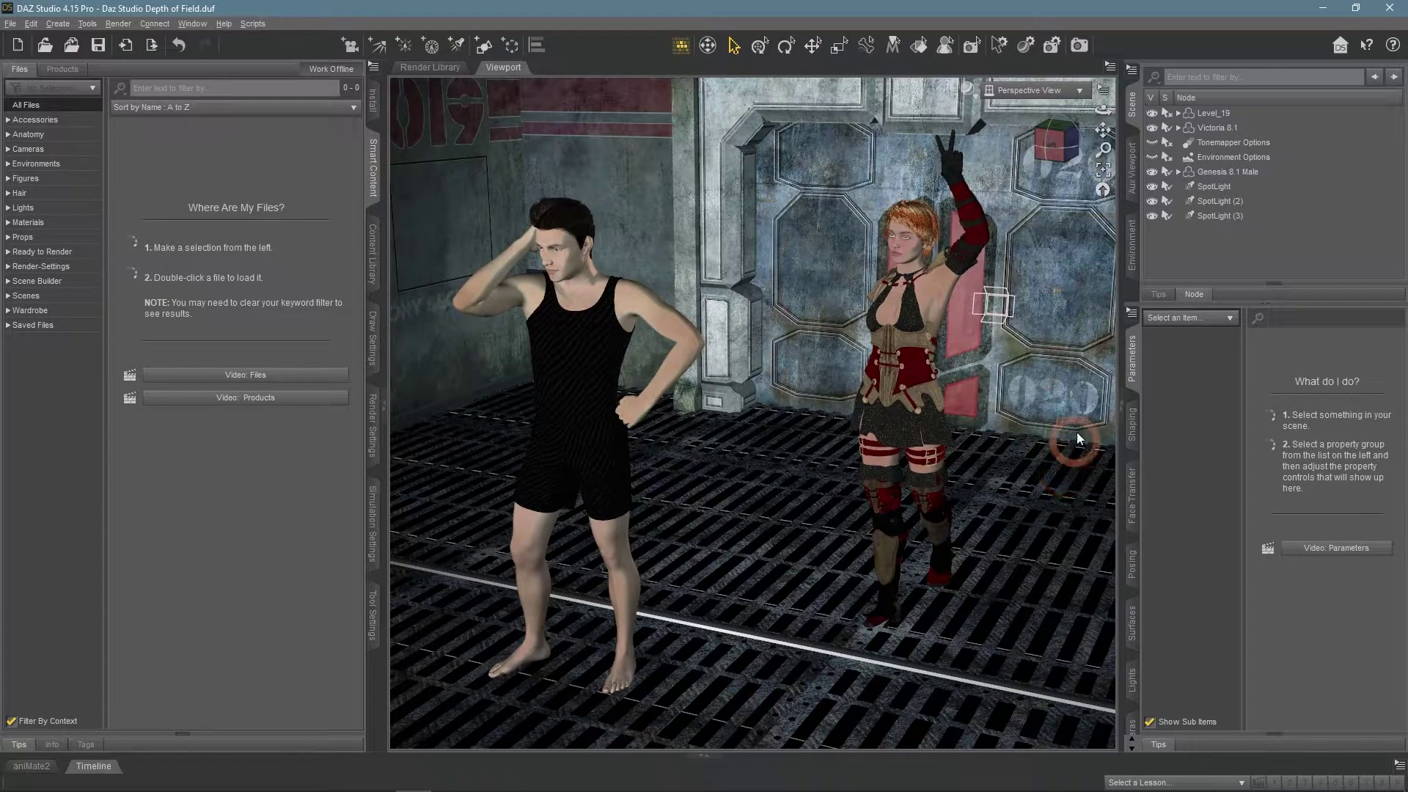
# Step: Pan and orbit the perspective view to face both figures in front of the metal door
pyautogui.moveTo(1102, 126); pyautogui.dragTo(911, 182)
pyautogui.click(785, 597)
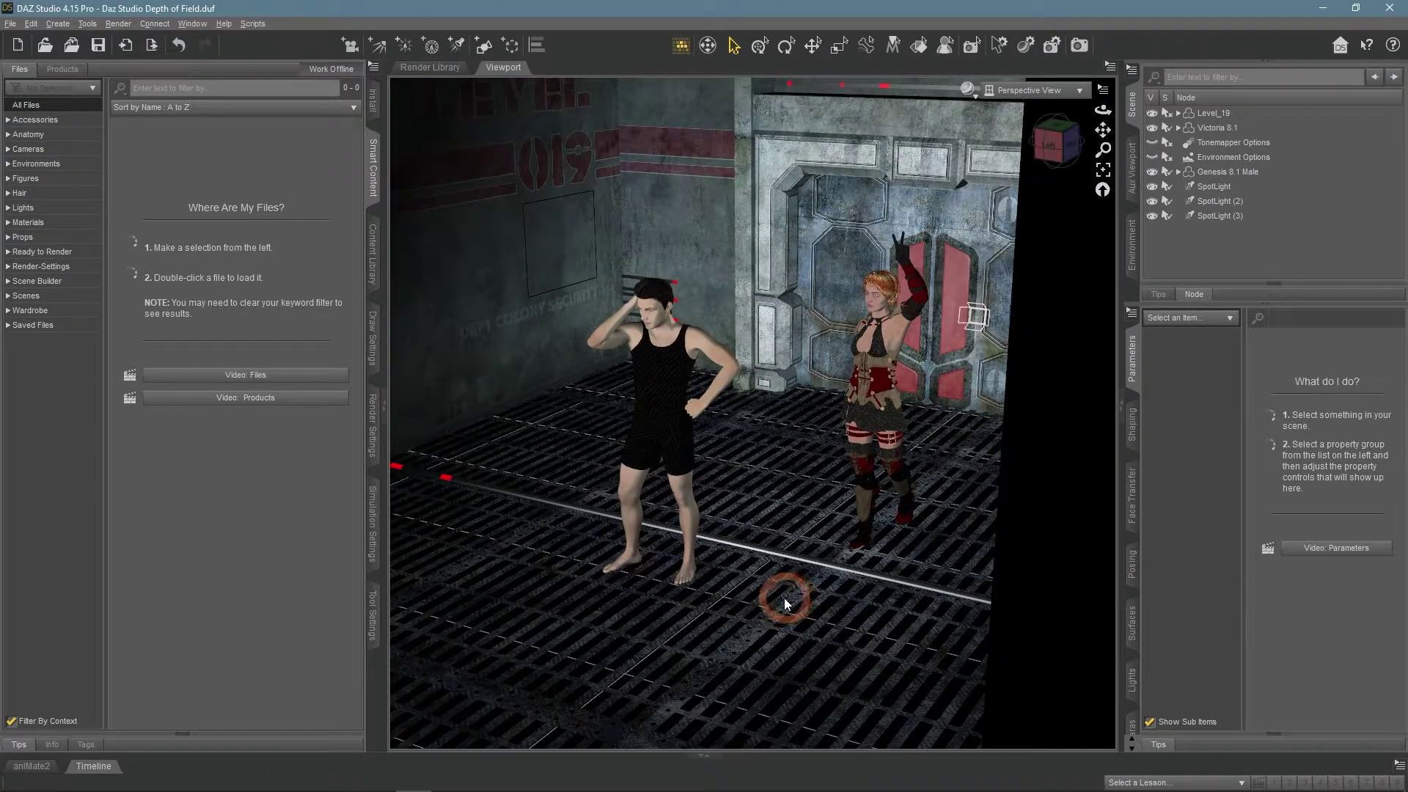
pyautogui.moveTo(785, 597); pyautogui.dragTo(917, 324)
pyautogui.click(1104, 110)
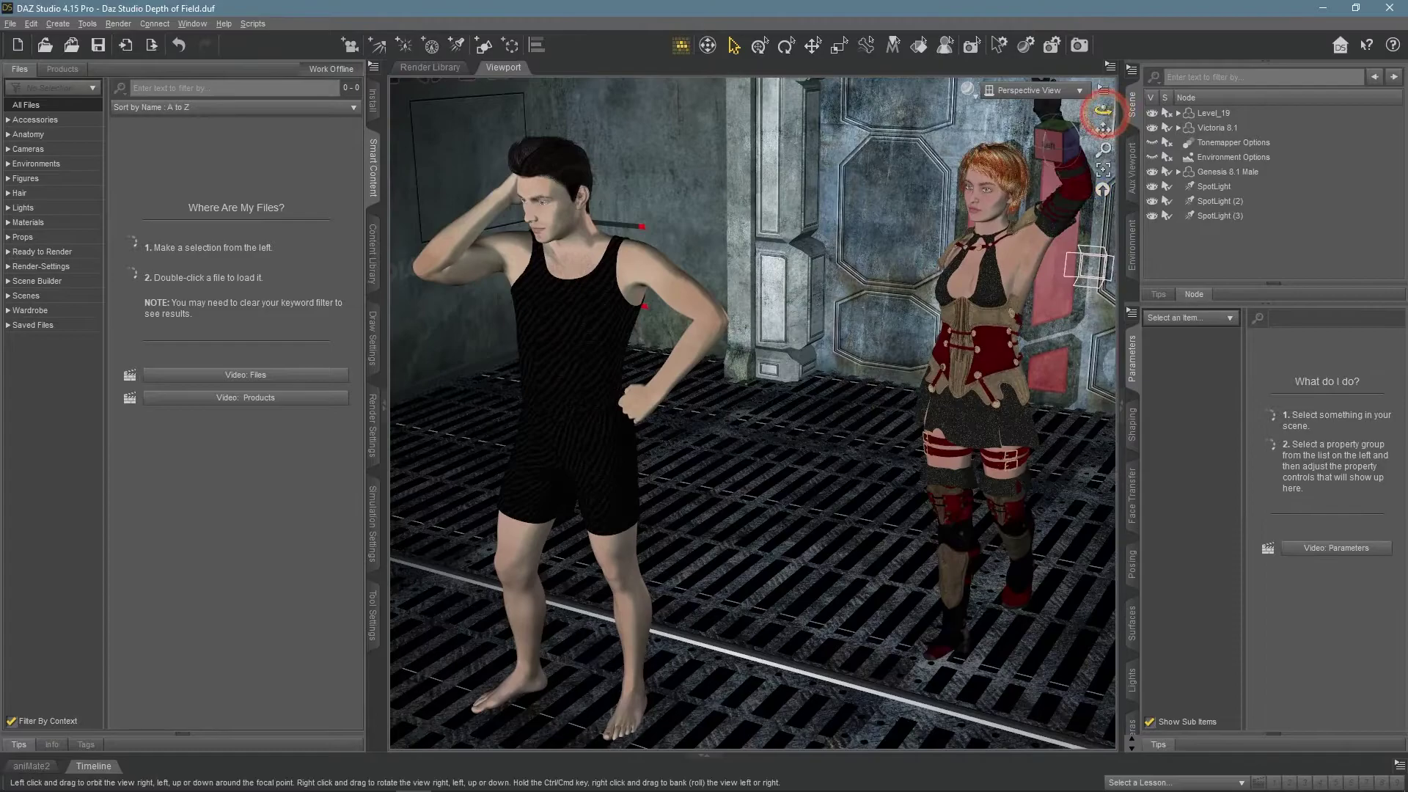
pyautogui.moveTo(1103, 110); pyautogui.dragTo(1040, 518)
pyautogui.click(1103, 130)
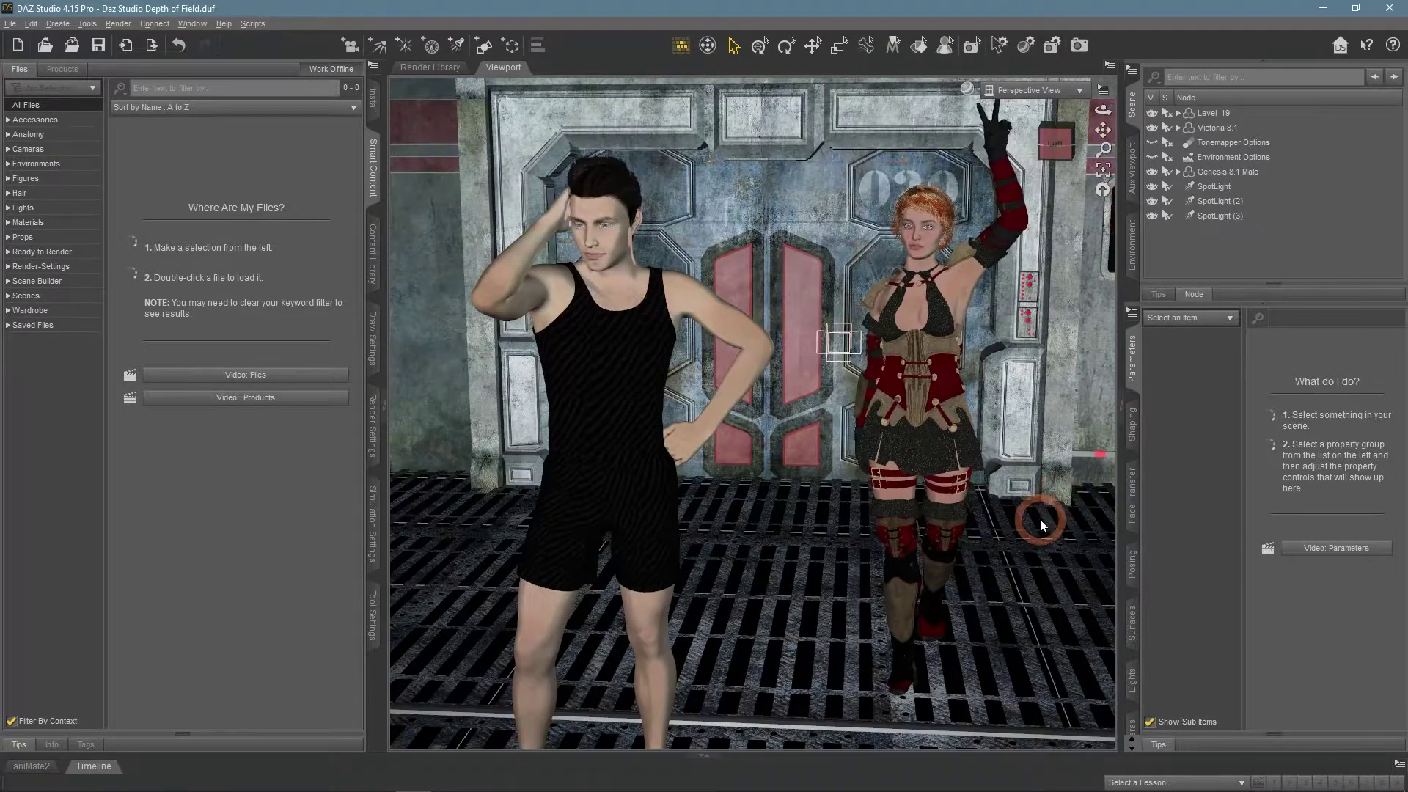
pyautogui.click(477, 163)
# Step: Create 'Camera 2' copying the active view and look through it in the viewport
pyautogui.click(356, 52)
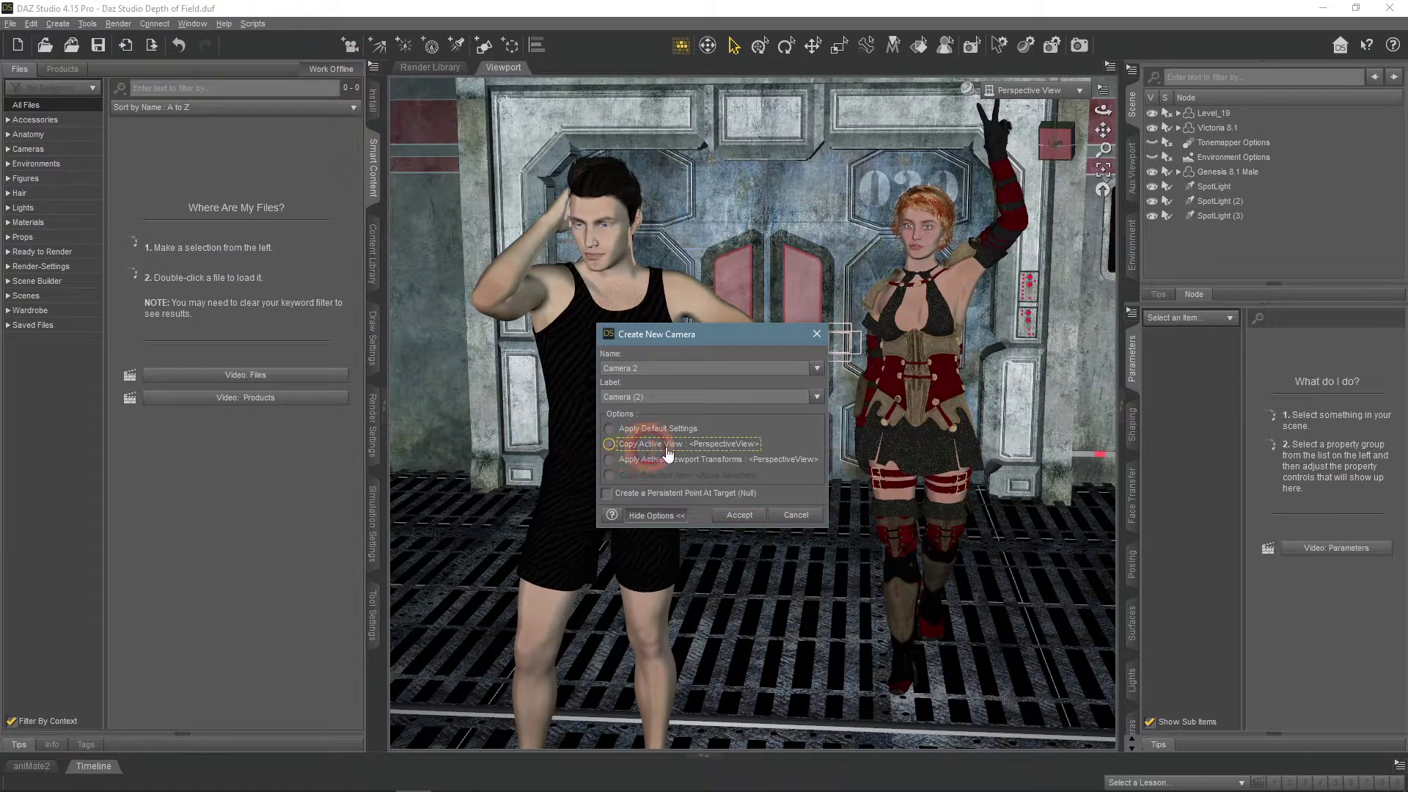
pyautogui.click(715, 444)
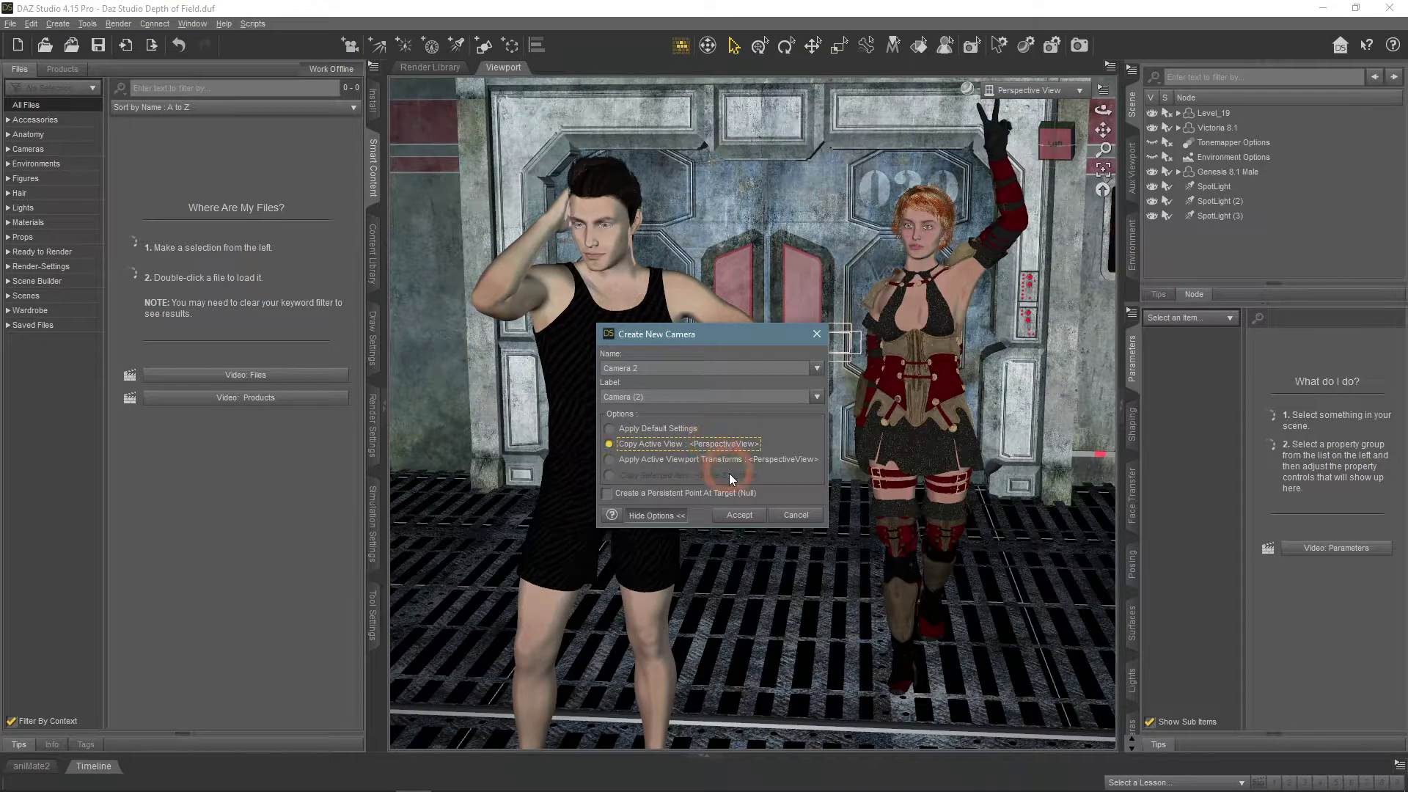
pyautogui.click(740, 516)
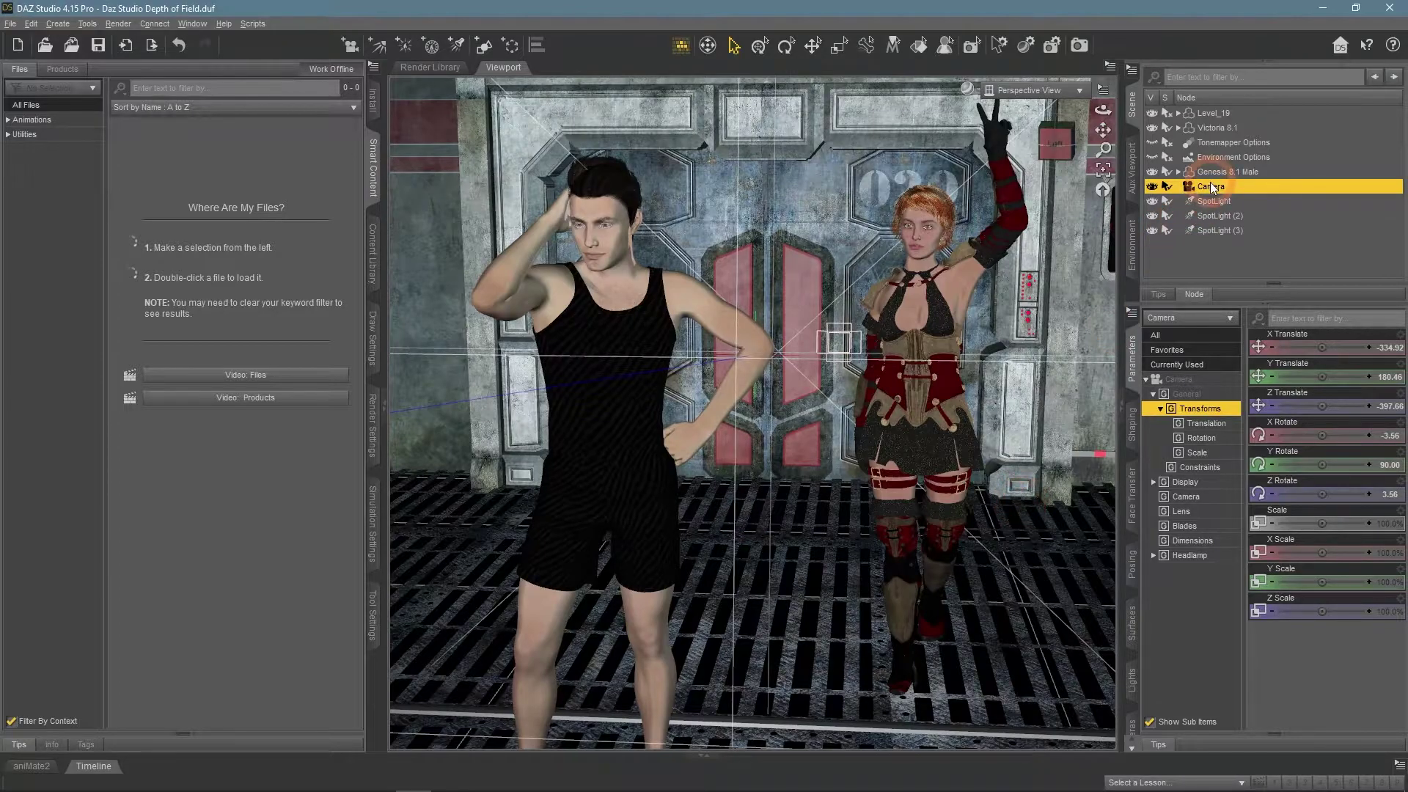
pyautogui.click(1033, 90)
pyautogui.click(1024, 218)
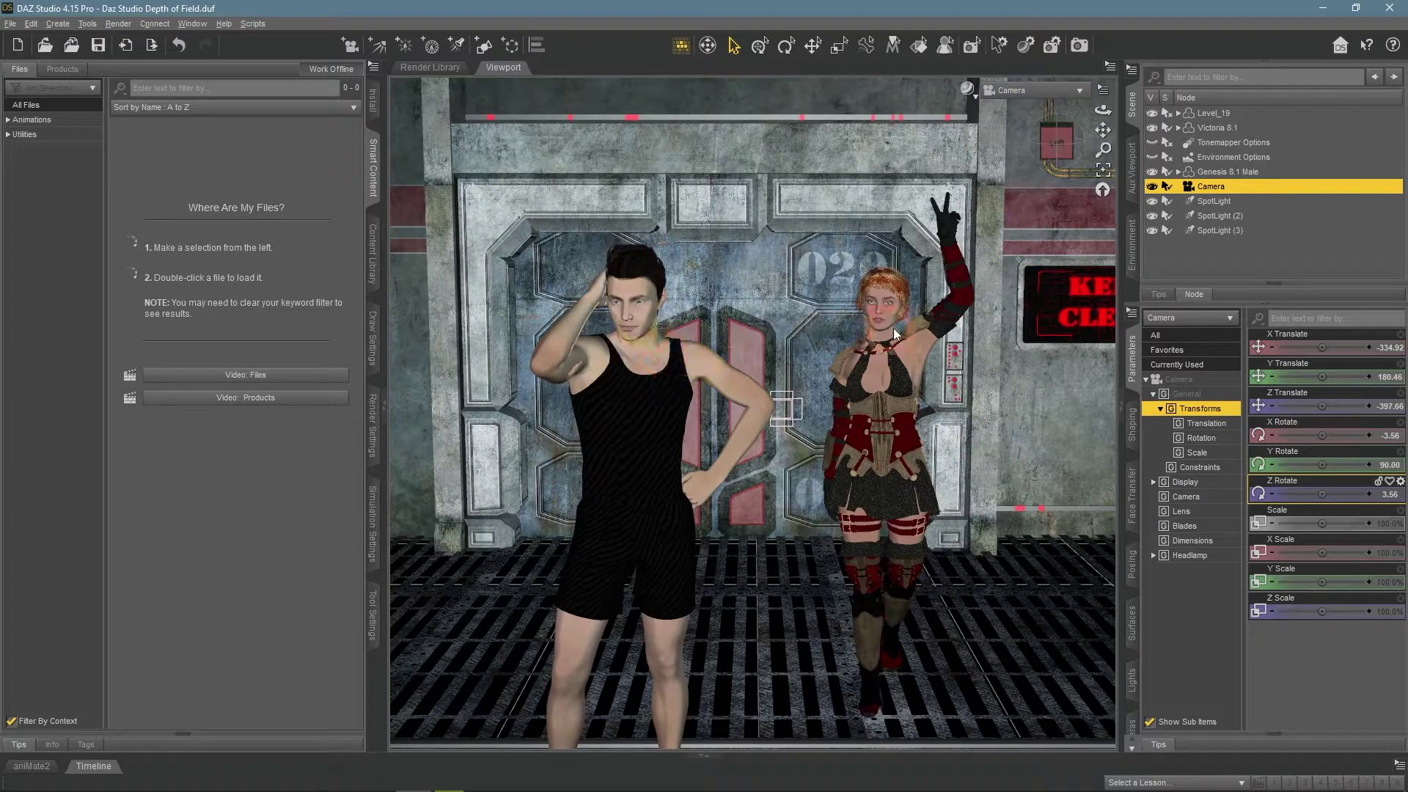
# Step: Toggle the Show Thirds Guide overlay on and off, then show the Render Settings pane
pyautogui.click(1103, 90)
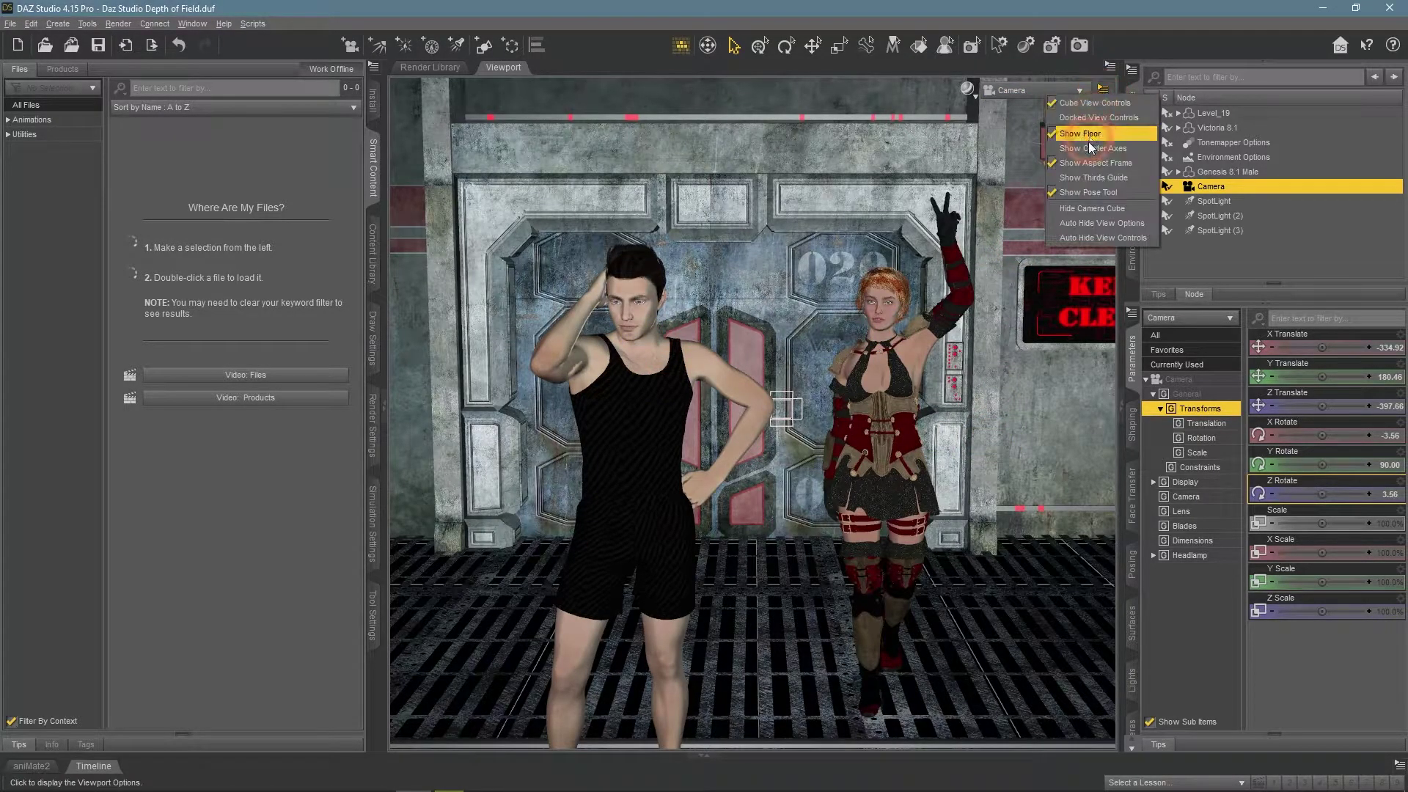
pyautogui.click(1096, 177)
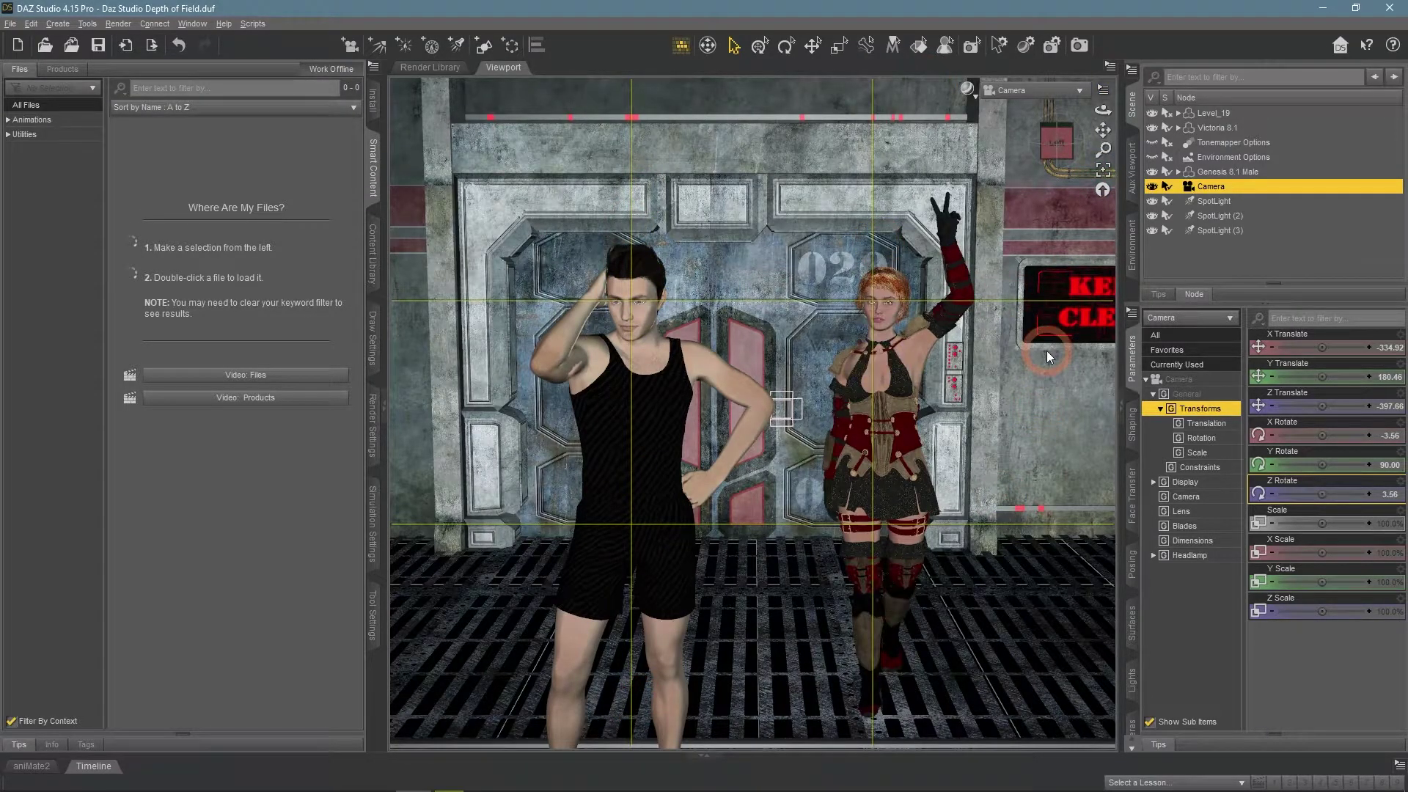
pyautogui.click(1103, 89)
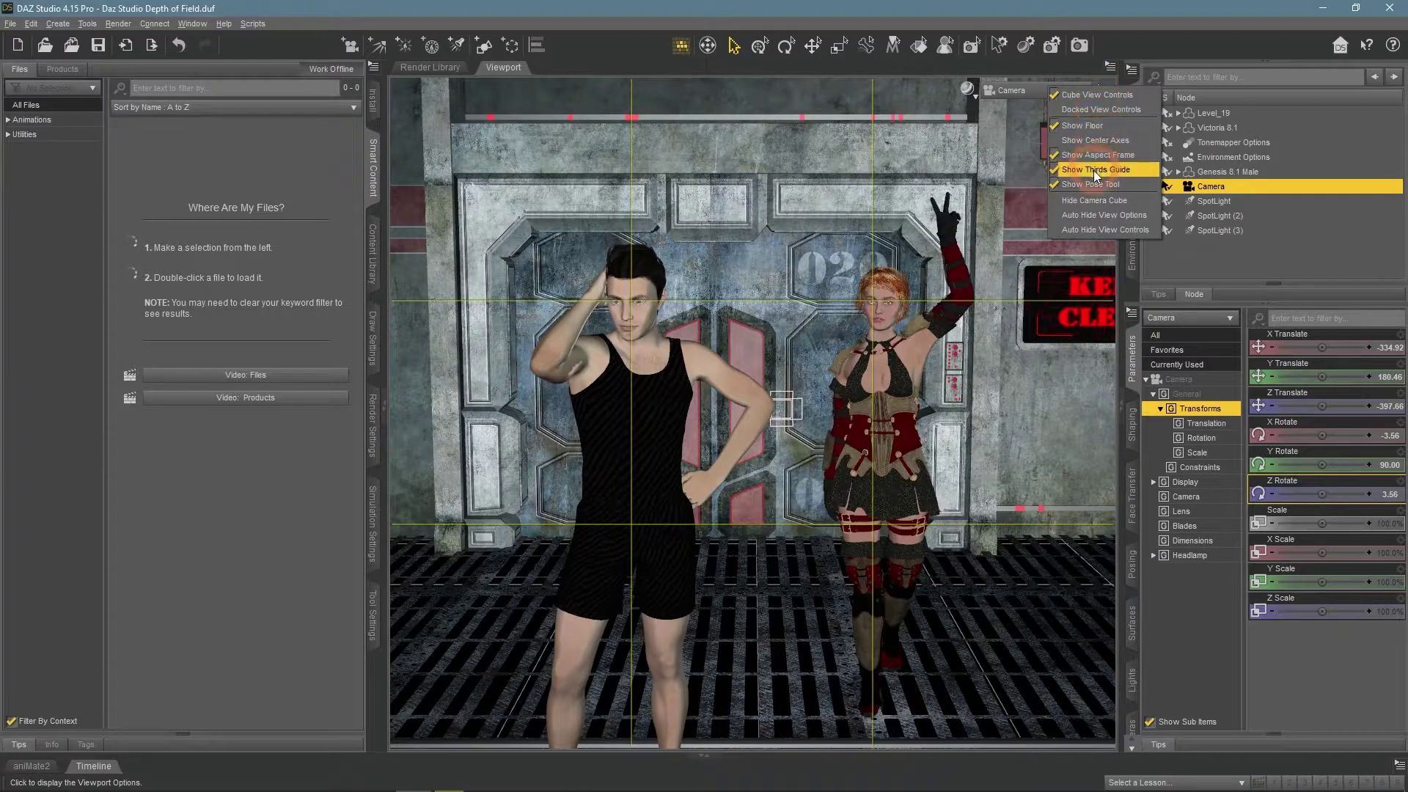
pyautogui.click(1093, 170)
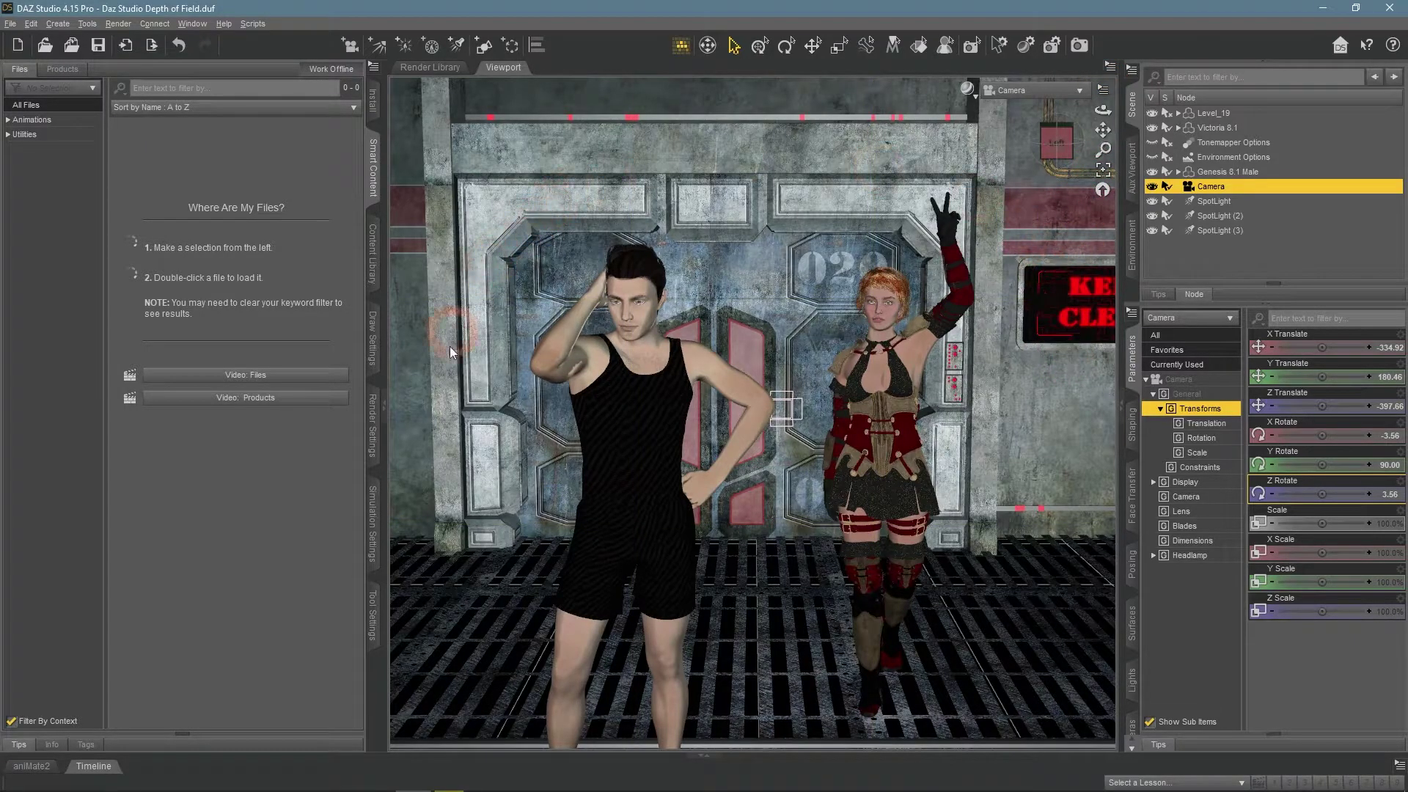
pyautogui.click(381, 450)
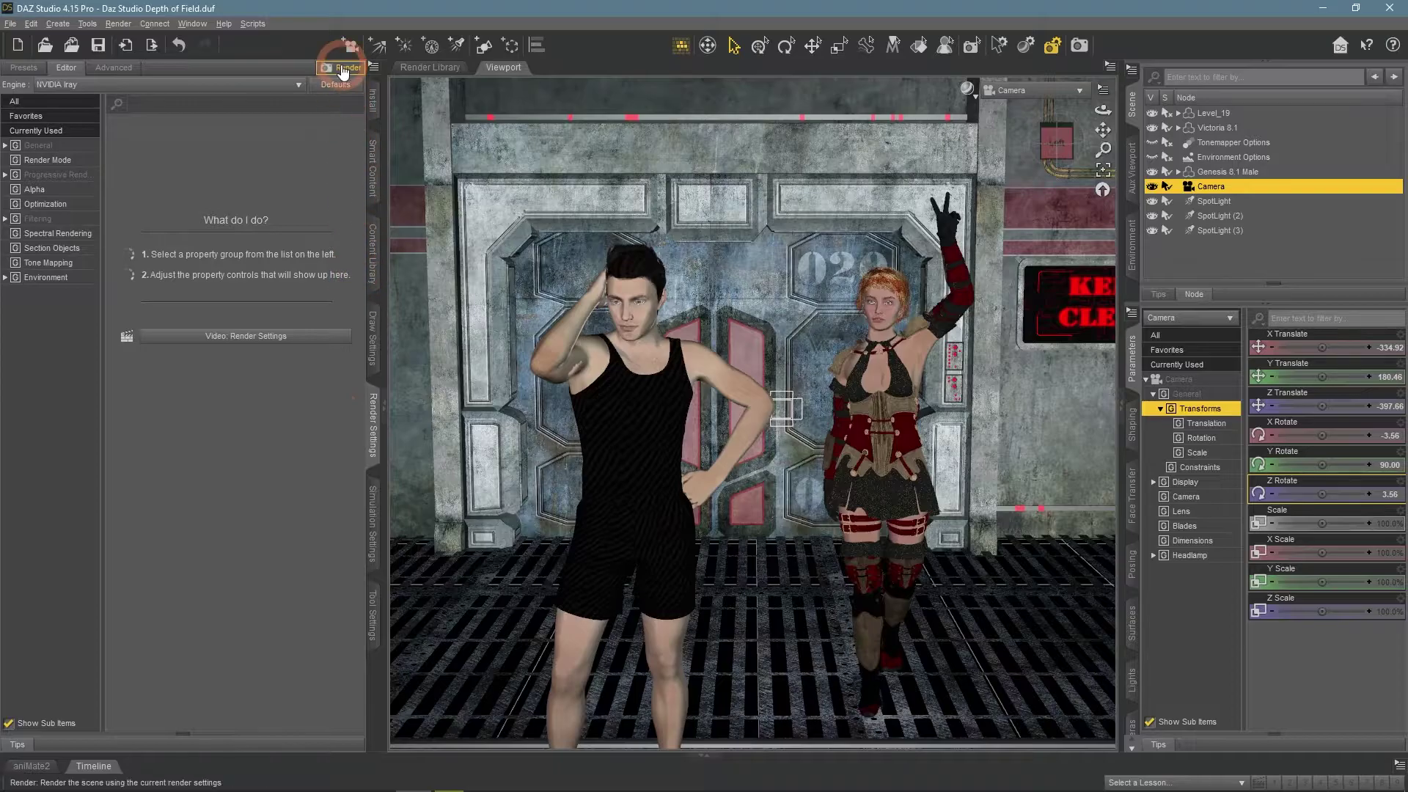
pyautogui.click(968, 88)
pyautogui.click(1014, 278)
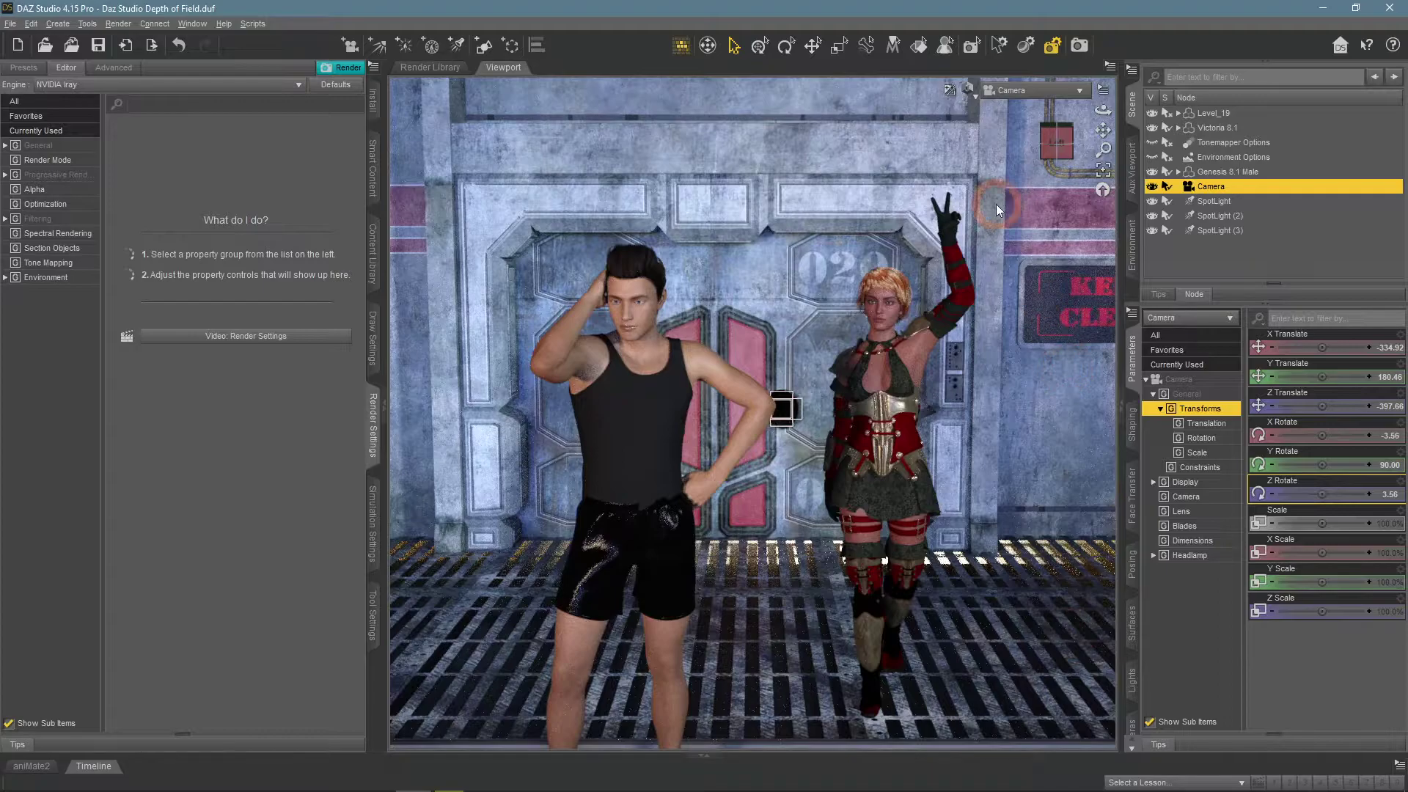
pyautogui.click(967, 89)
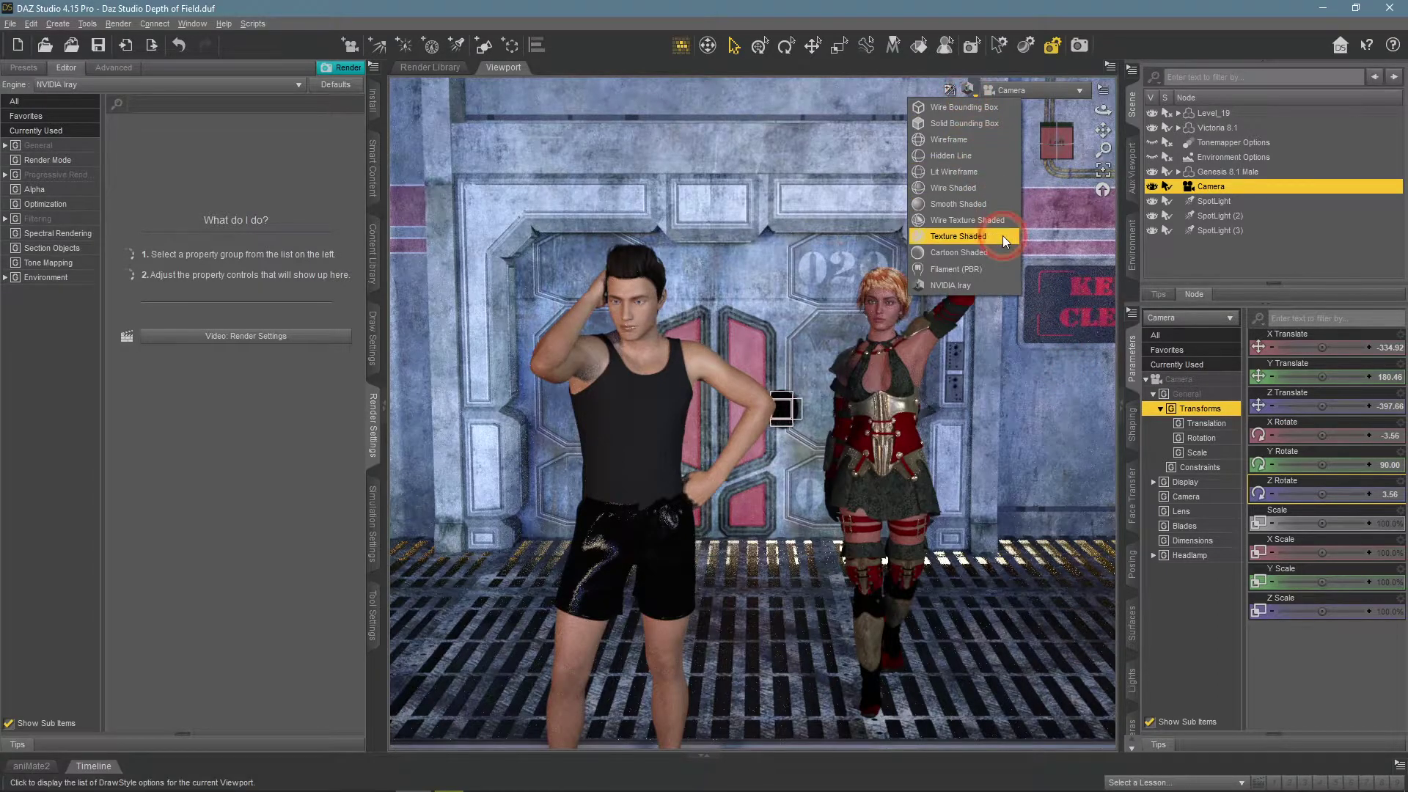
pyautogui.click(1002, 236)
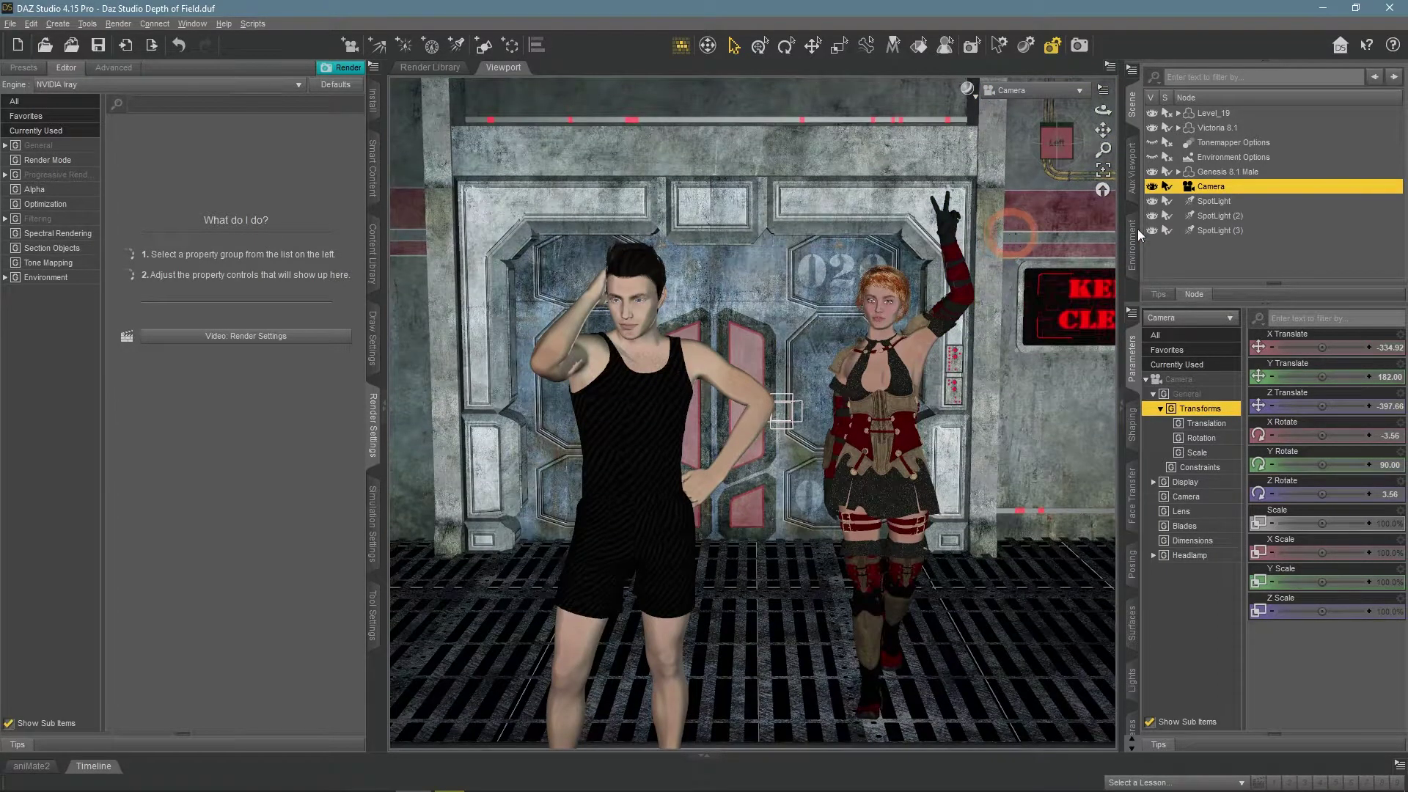
# Step: Browse the property groups in the right-hand panes for the camera's depth-of-field settings
pyautogui.click(1234, 187)
pyautogui.click(1208, 188)
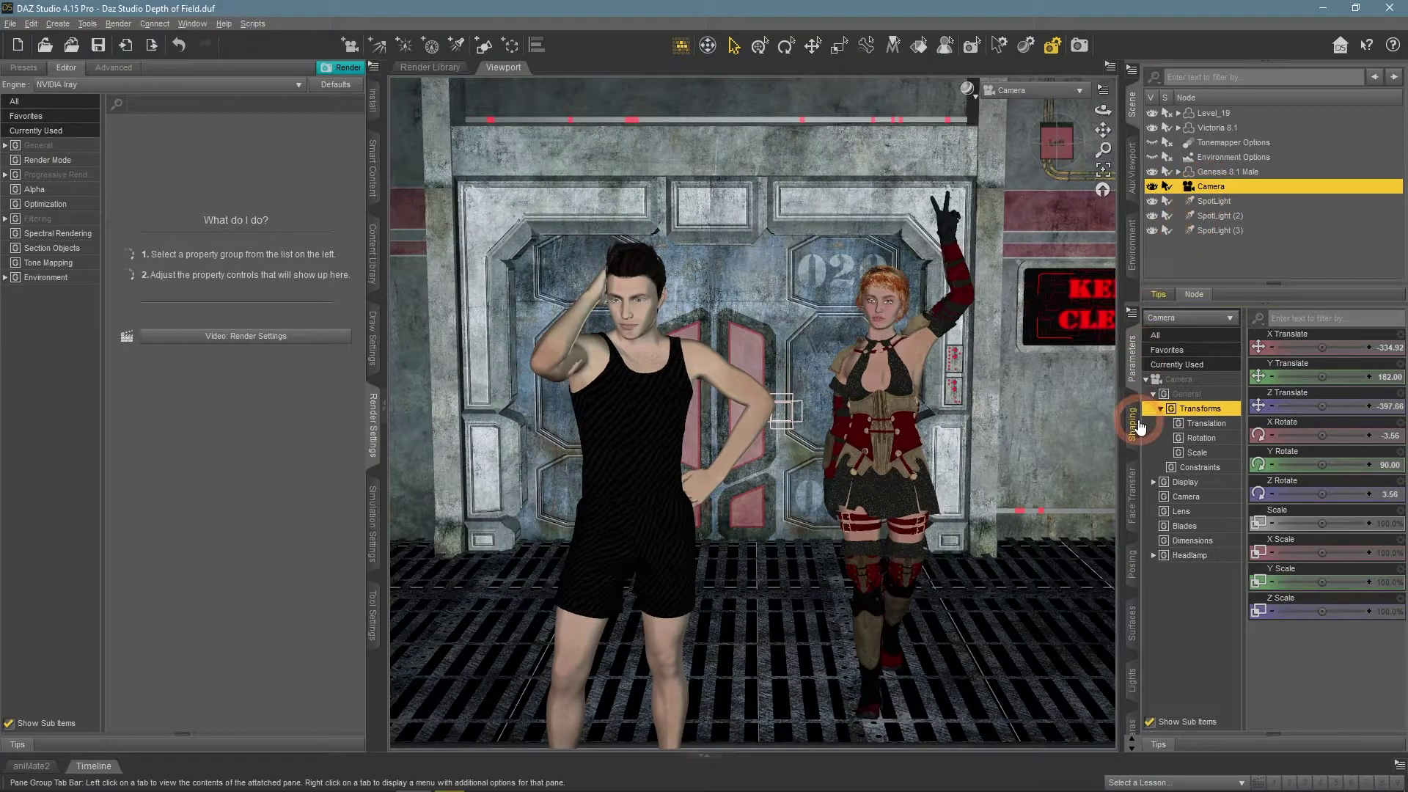
pyautogui.click(1136, 664)
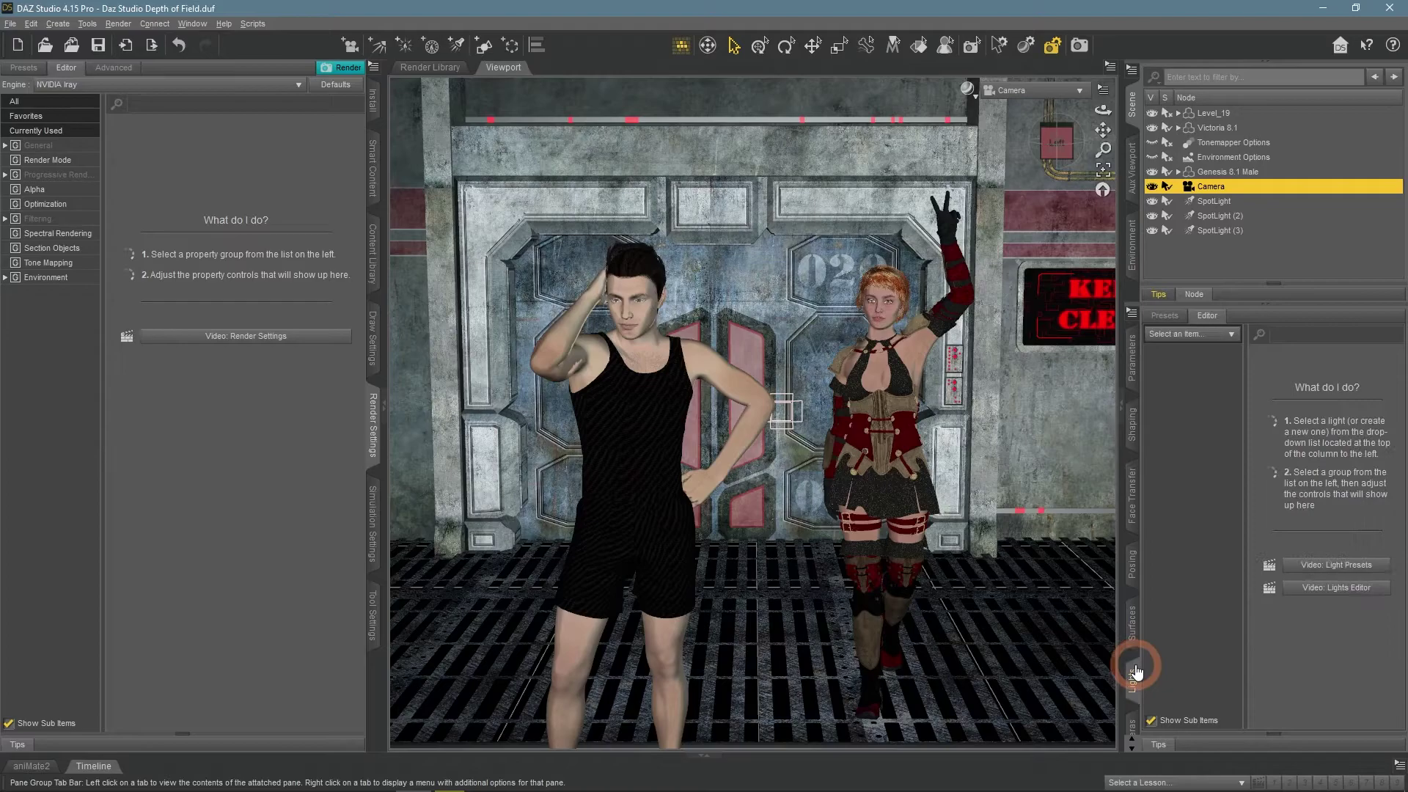
pyautogui.click(1132, 703)
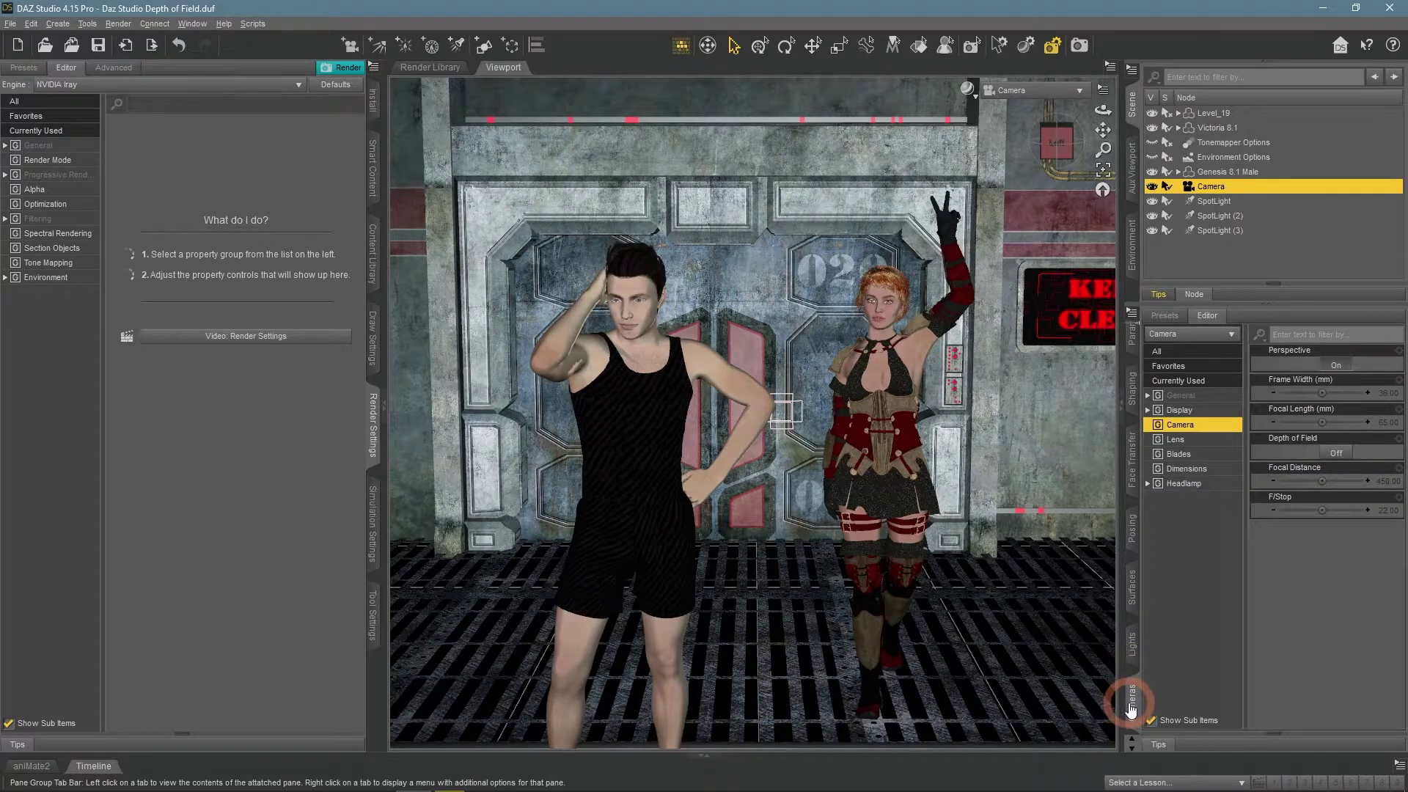
pyautogui.click(1159, 429)
pyautogui.click(1196, 428)
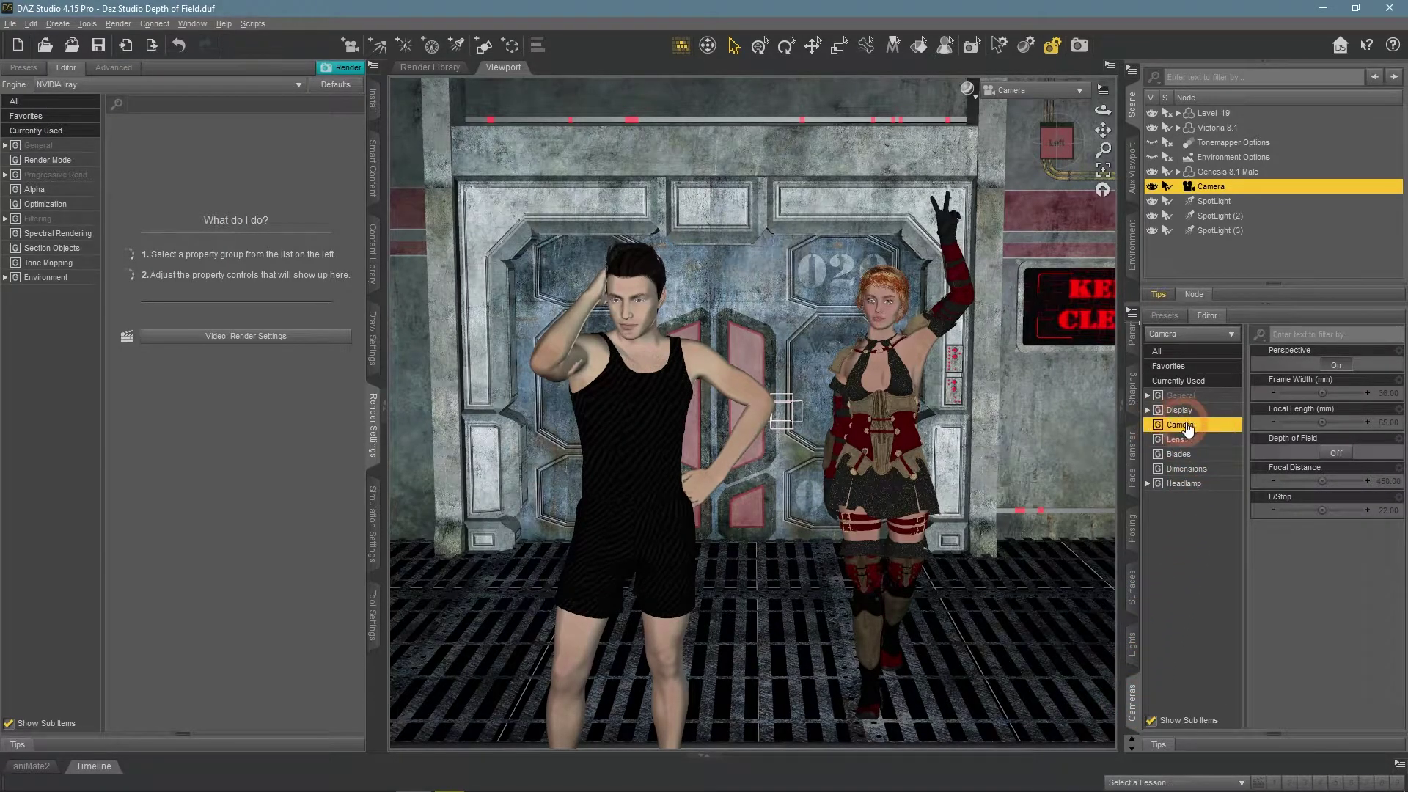
# Step: Open the Cameras pane from Window > Panes (Tabs) and switch Depth of Field On
pyautogui.click(194, 23)
pyautogui.moveTo(221, 41)
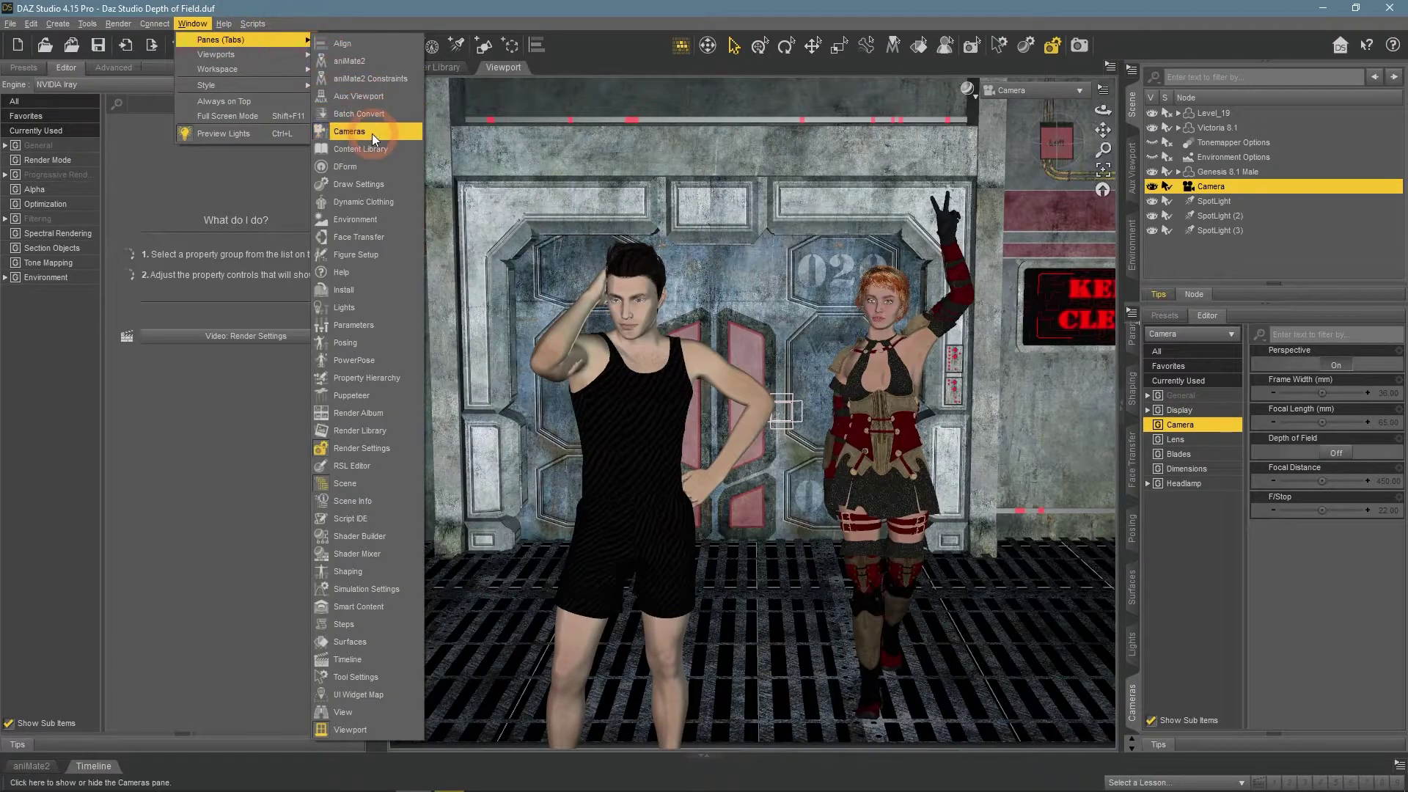
pyautogui.click(354, 139)
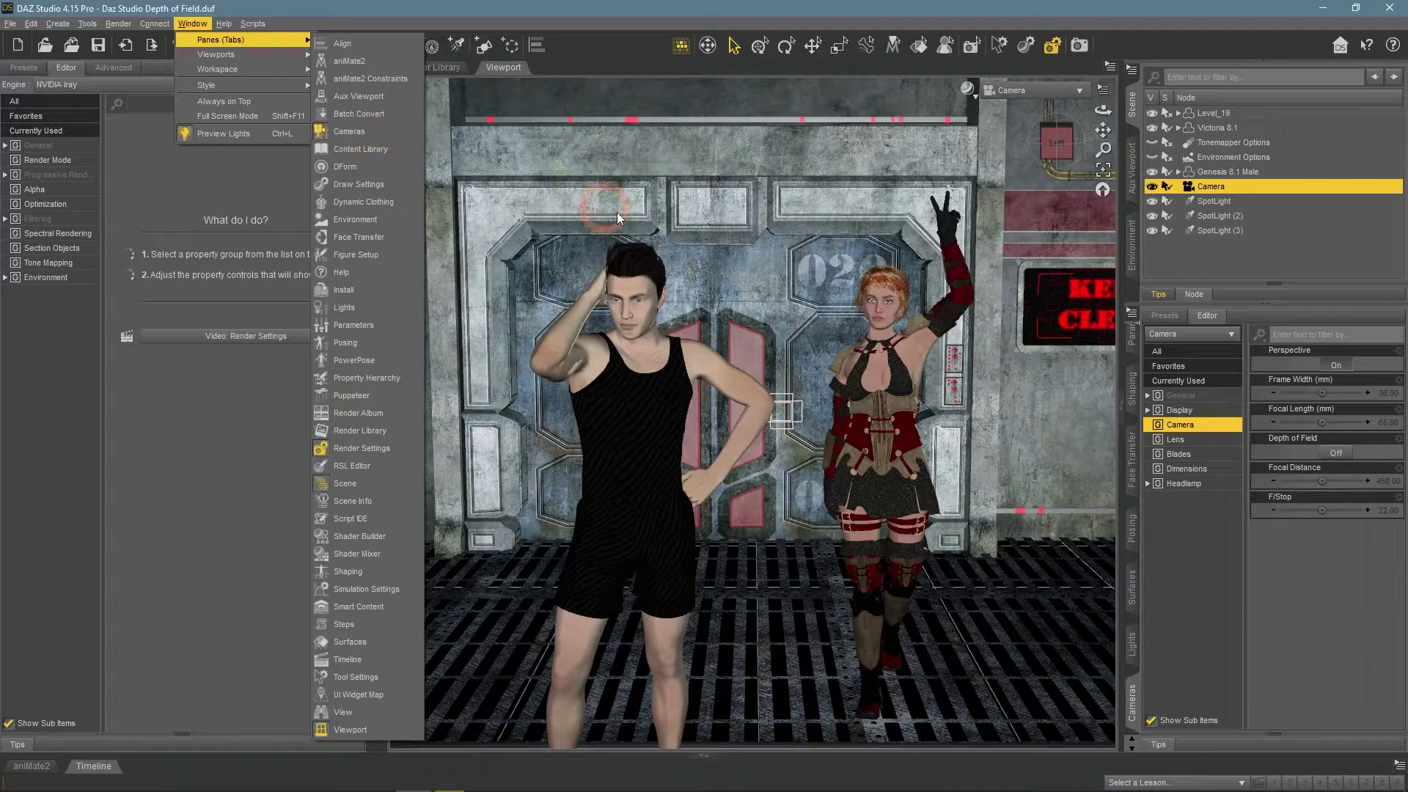
pyautogui.click(1186, 424)
pyautogui.click(1177, 440)
pyautogui.click(1184, 424)
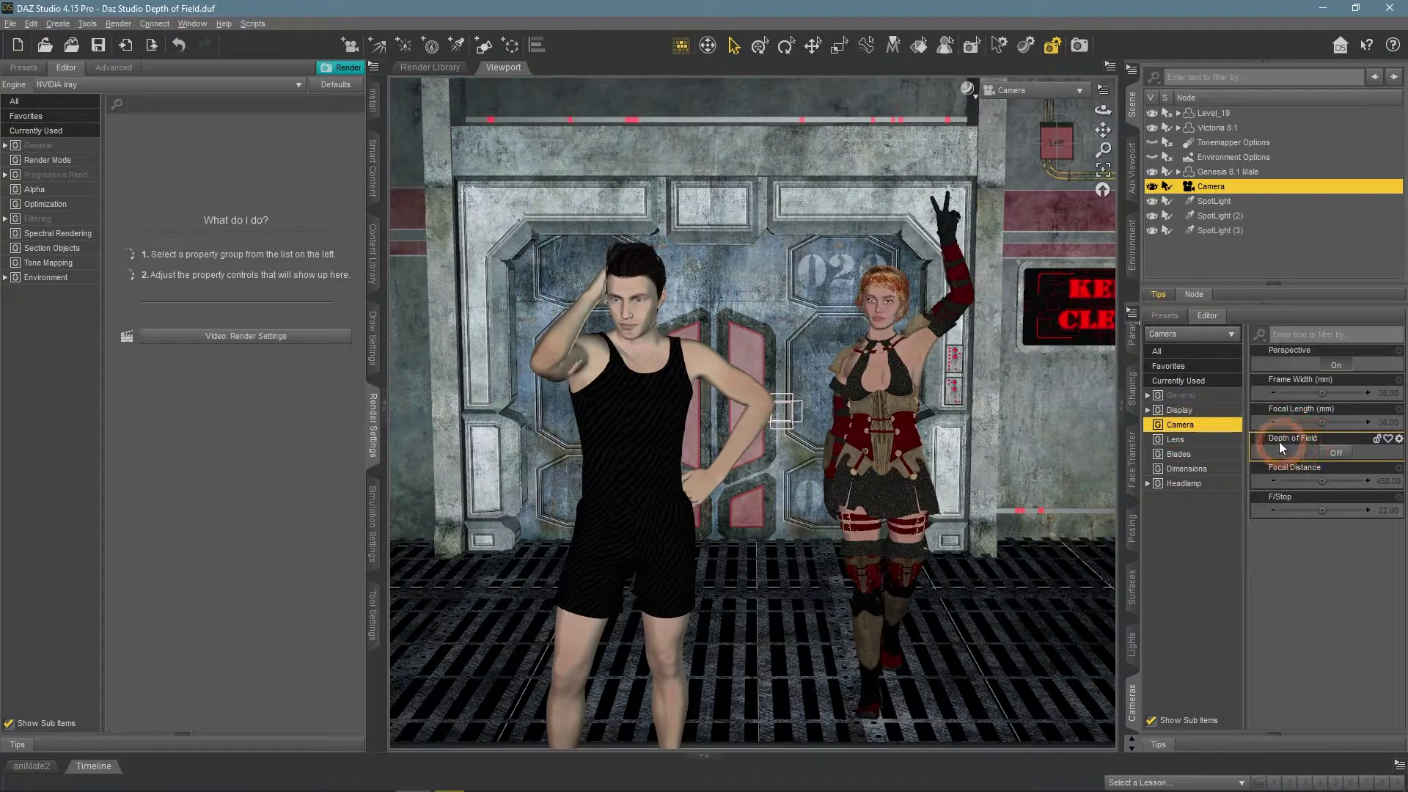
pyautogui.click(1308, 455)
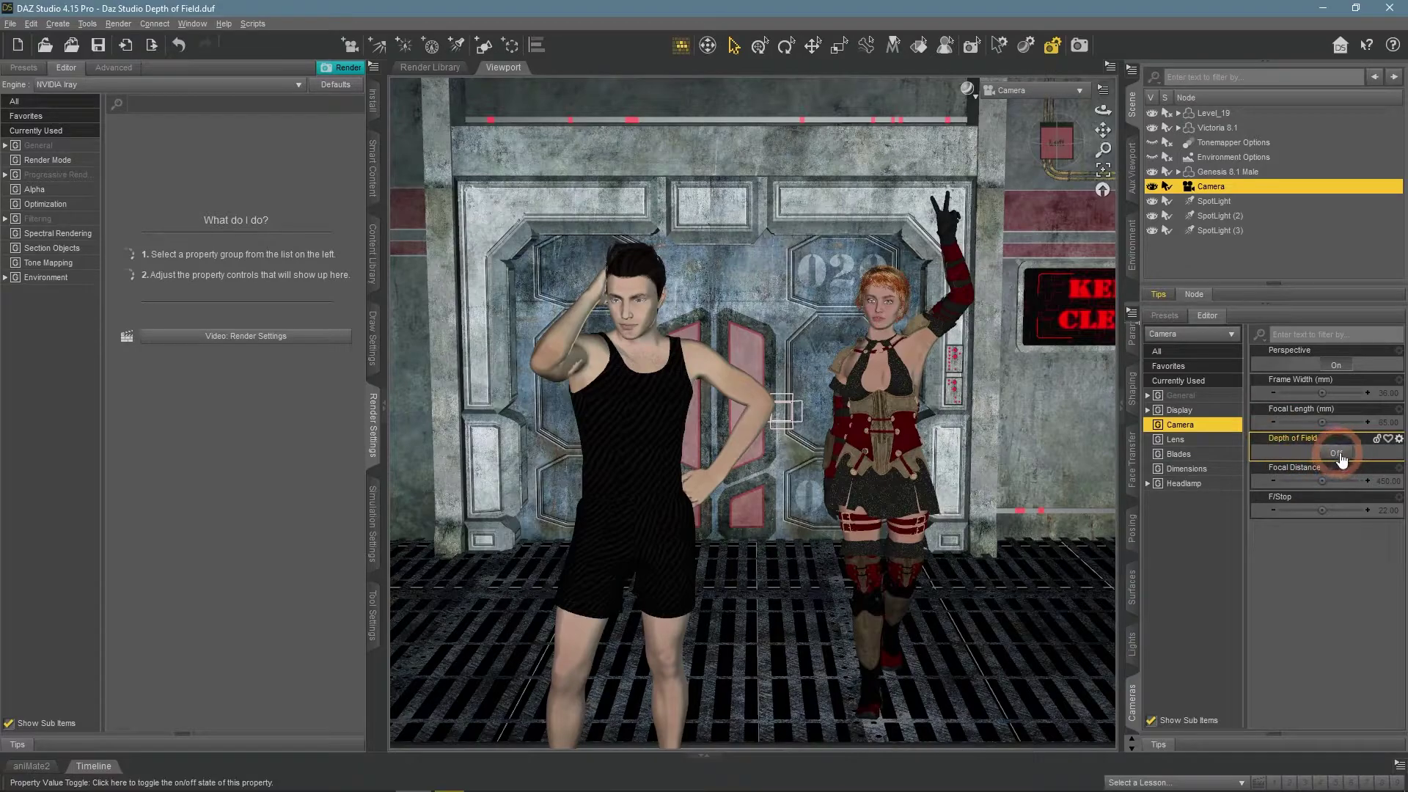
pyautogui.click(1333, 454)
pyautogui.click(1200, 557)
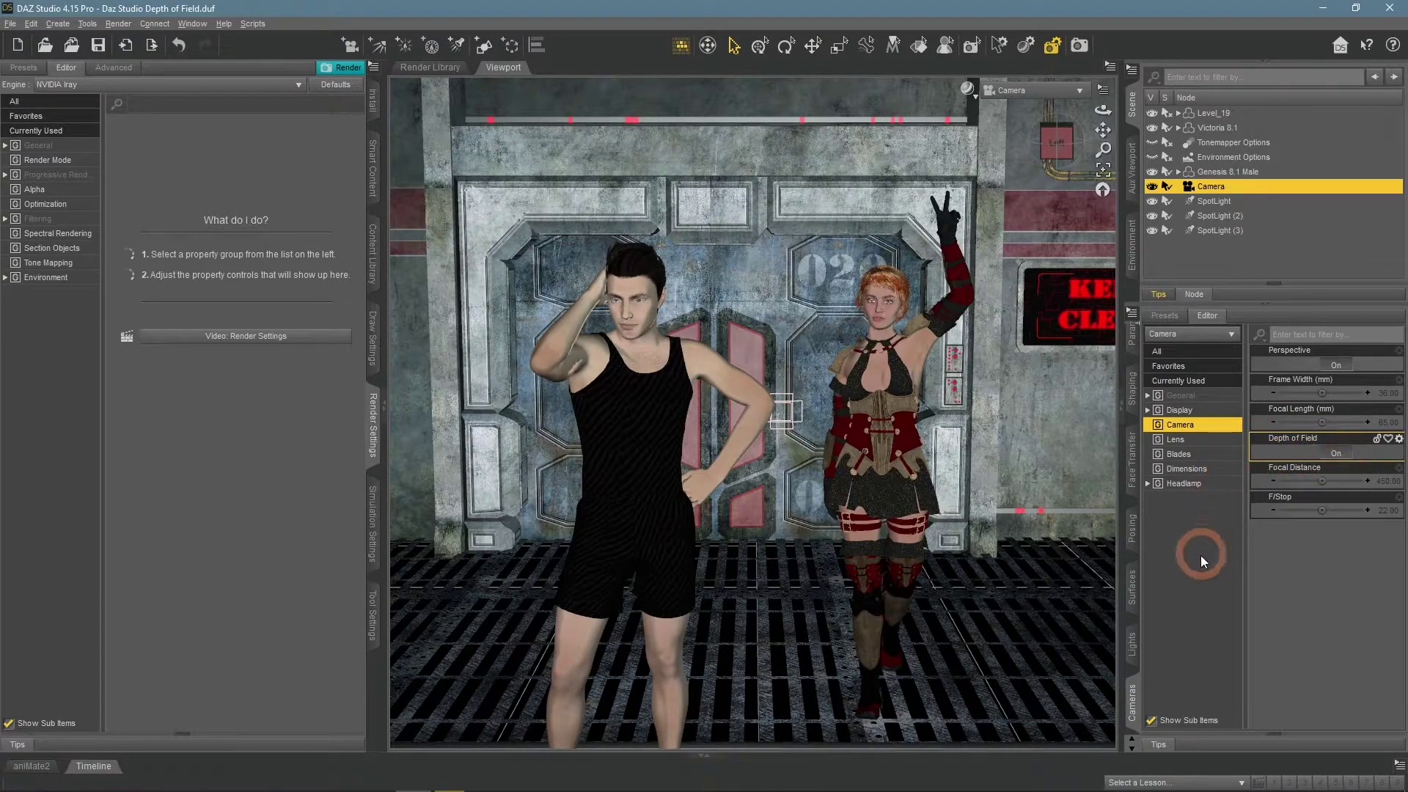
# Step: Render the camera view with depth of field on and scroll over the whole image
pyautogui.click(347, 70)
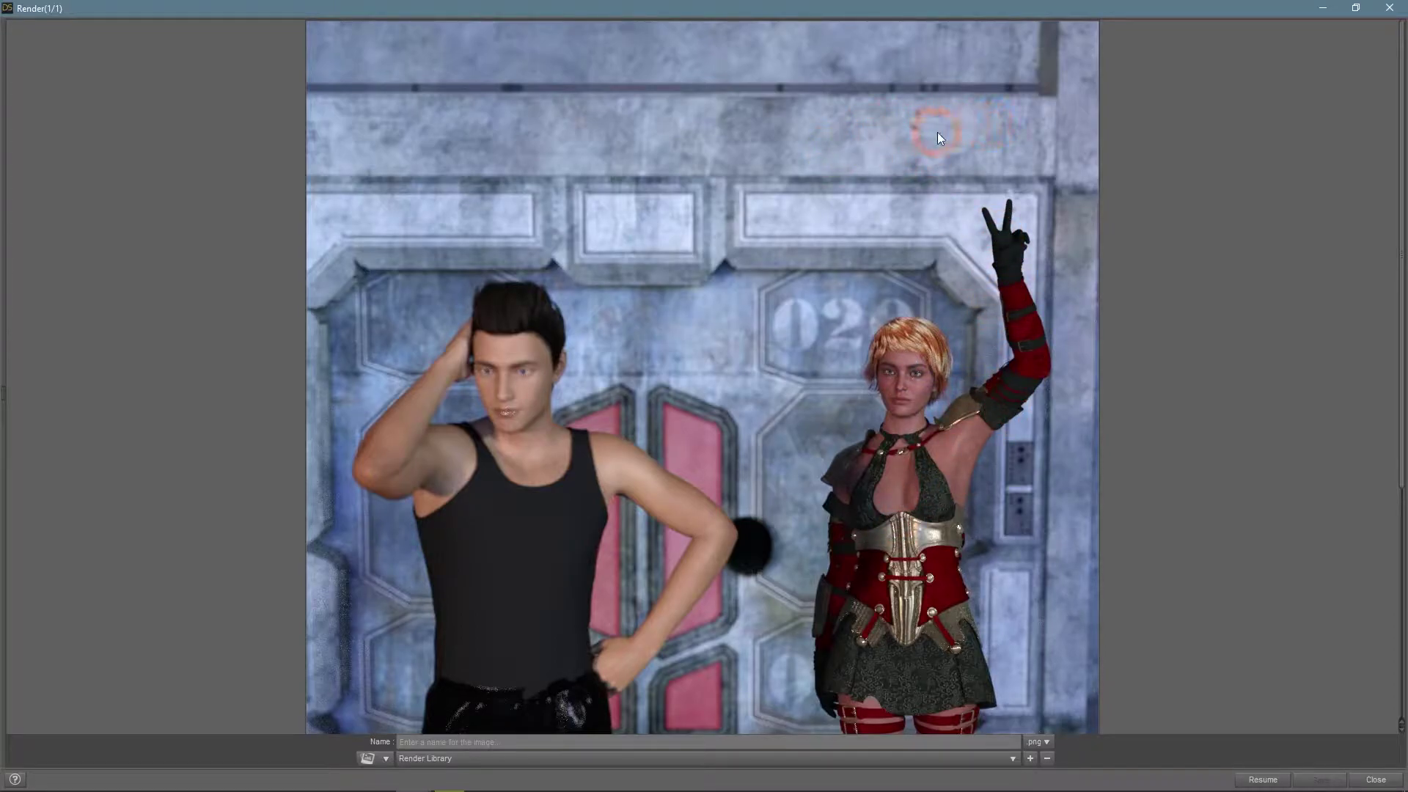
pyautogui.scroll(-3, 931, 136)
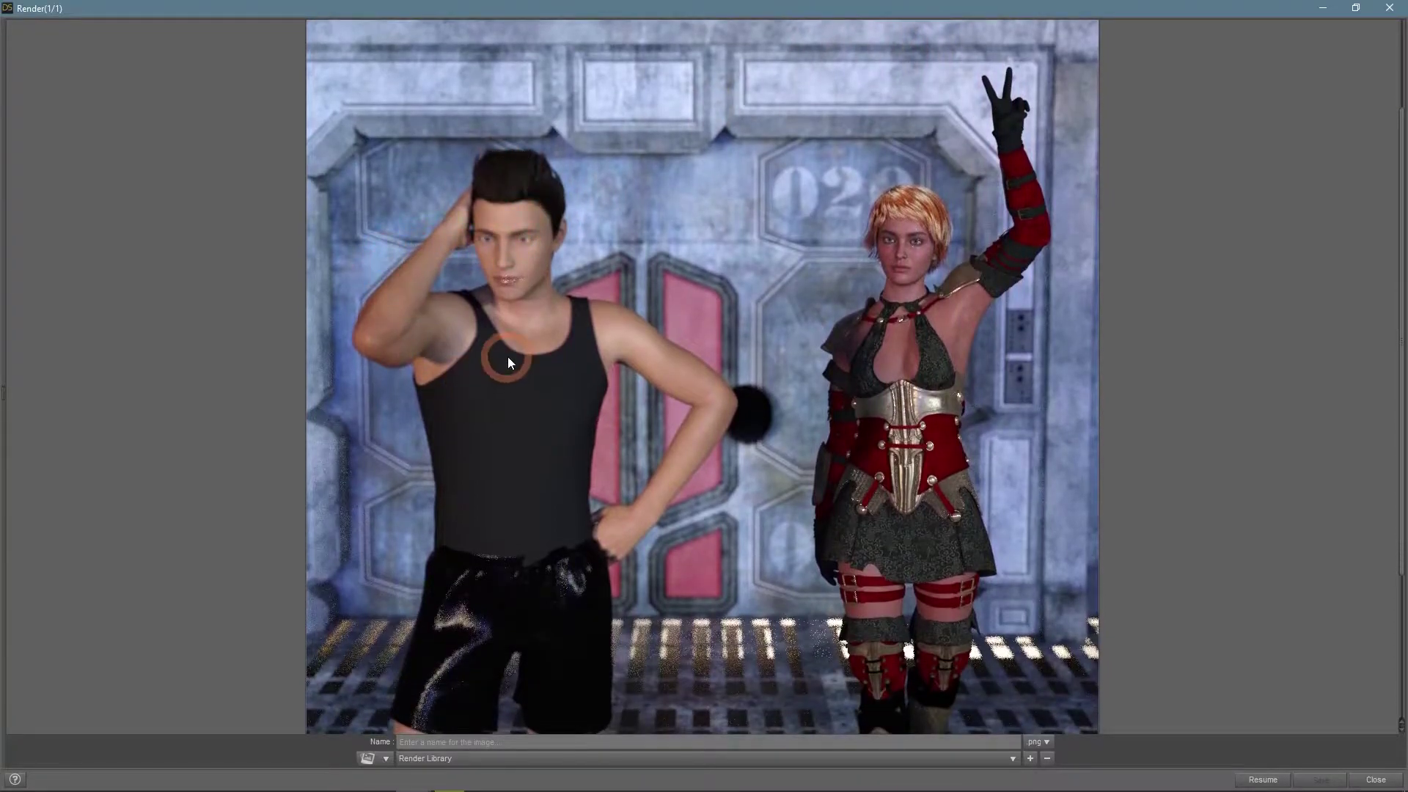
pyautogui.scroll(-5, 507, 356)
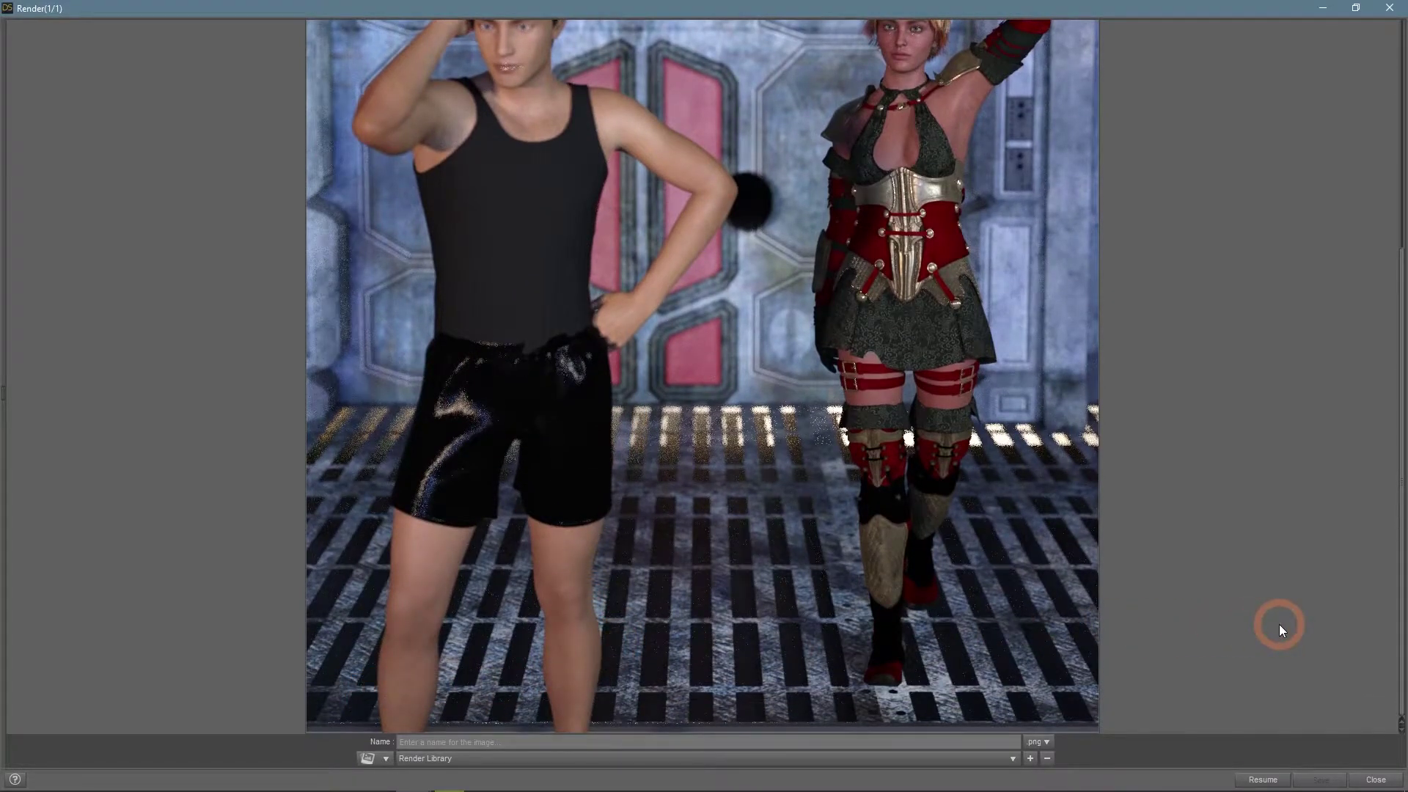
pyautogui.scroll(6, 1246, 620)
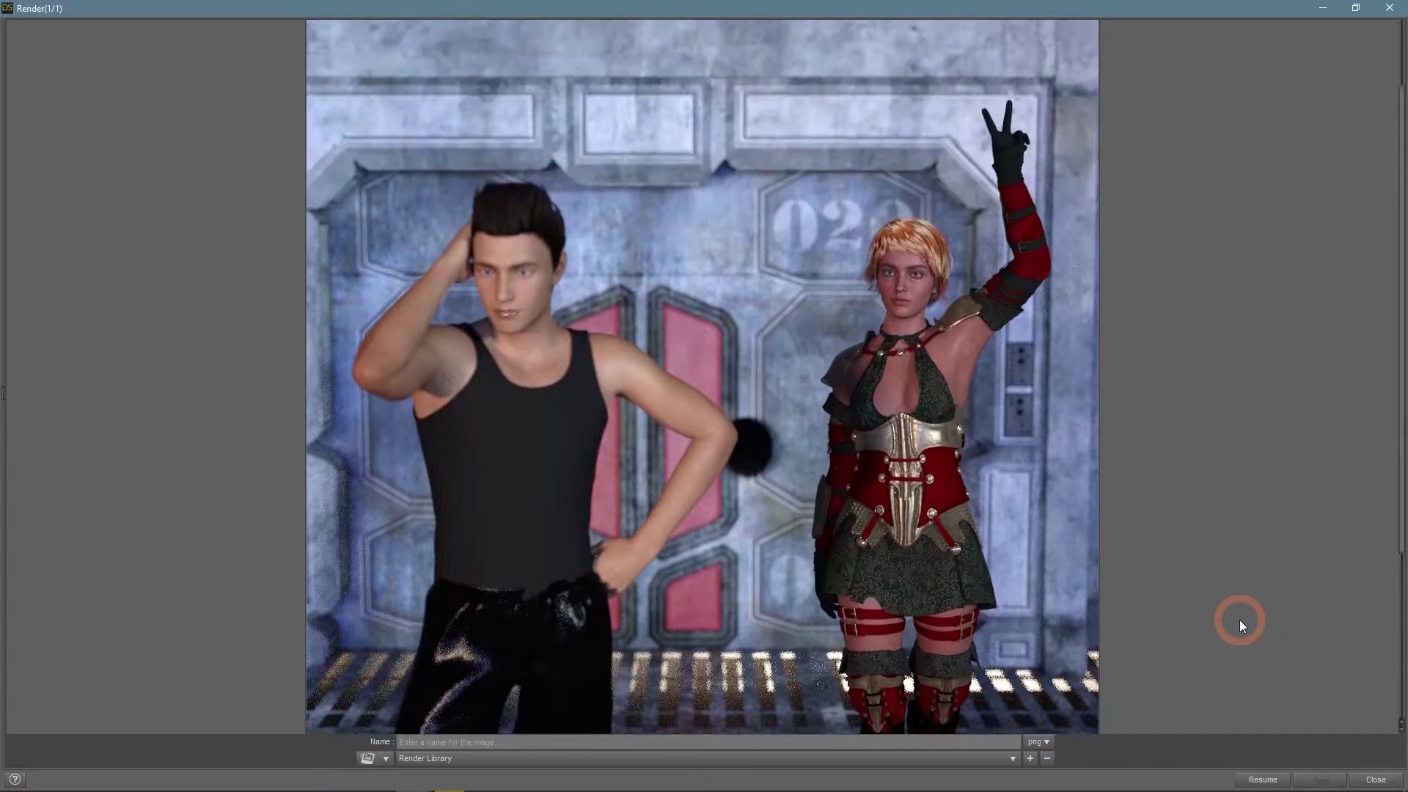
pyautogui.scroll(2, 1240, 619)
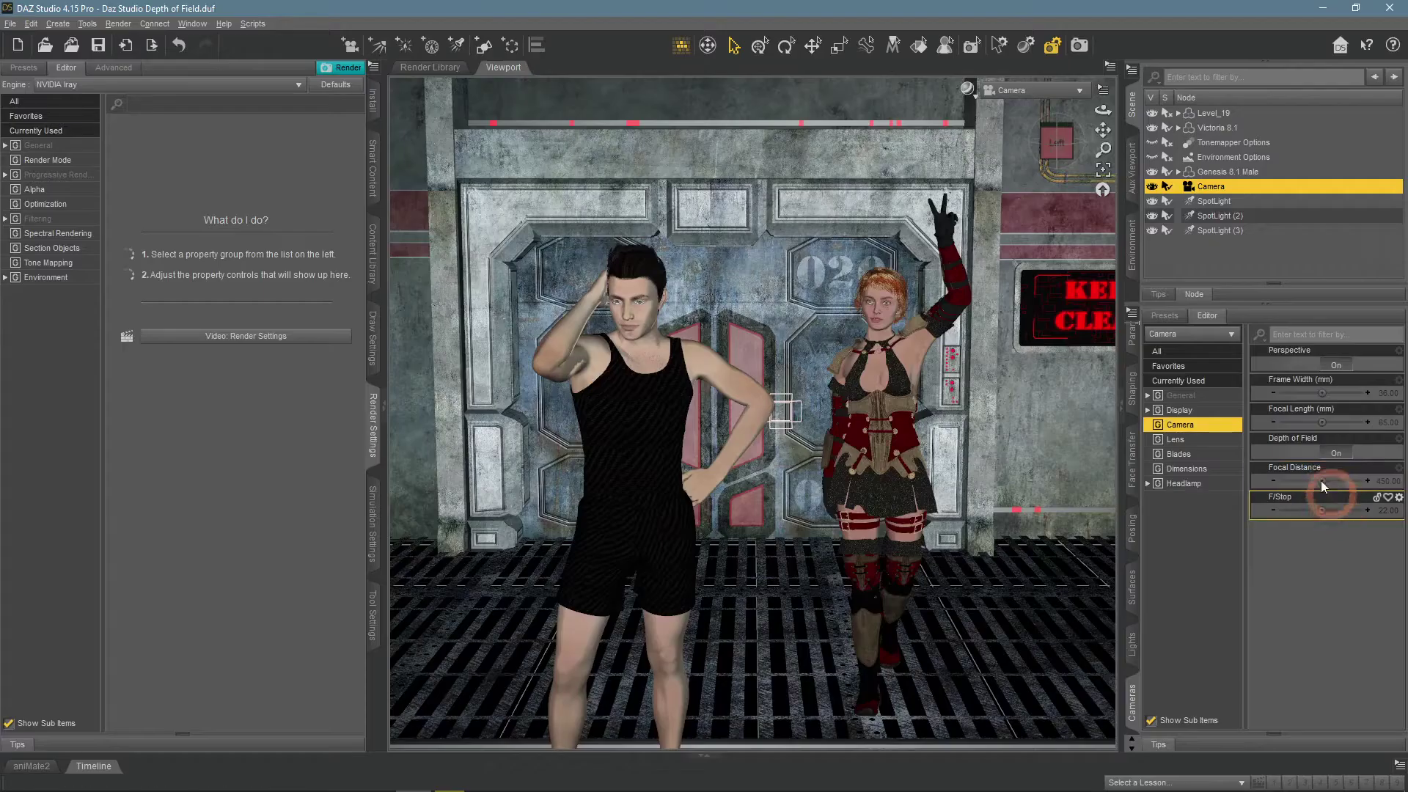
# Step: Switch the viewport to Perspective View and pull back to see the camera wireframe
pyautogui.click(1034, 103)
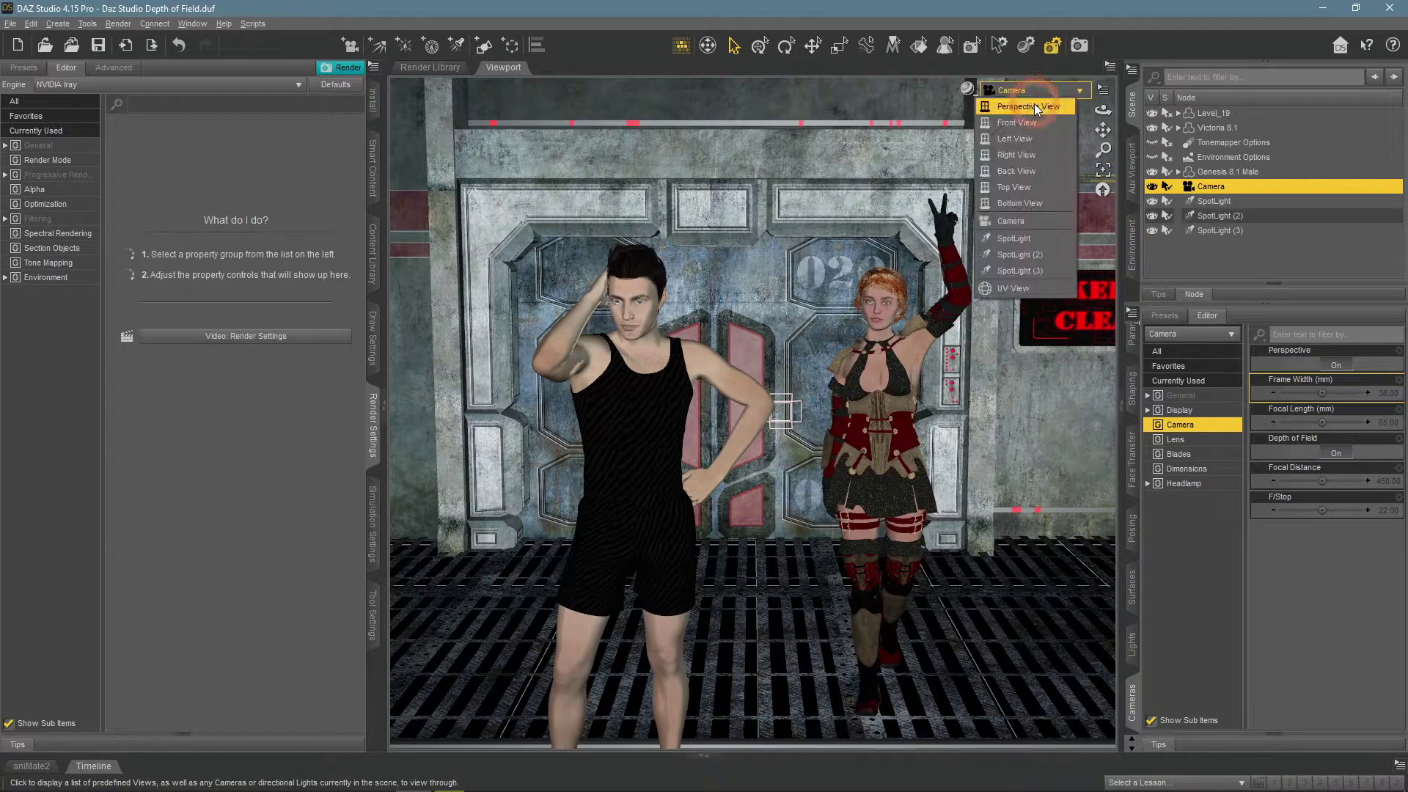
pyautogui.click(1034, 107)
pyautogui.moveTo(1103, 130); pyautogui.dragTo(1011, 180)
pyautogui.click(546, 167)
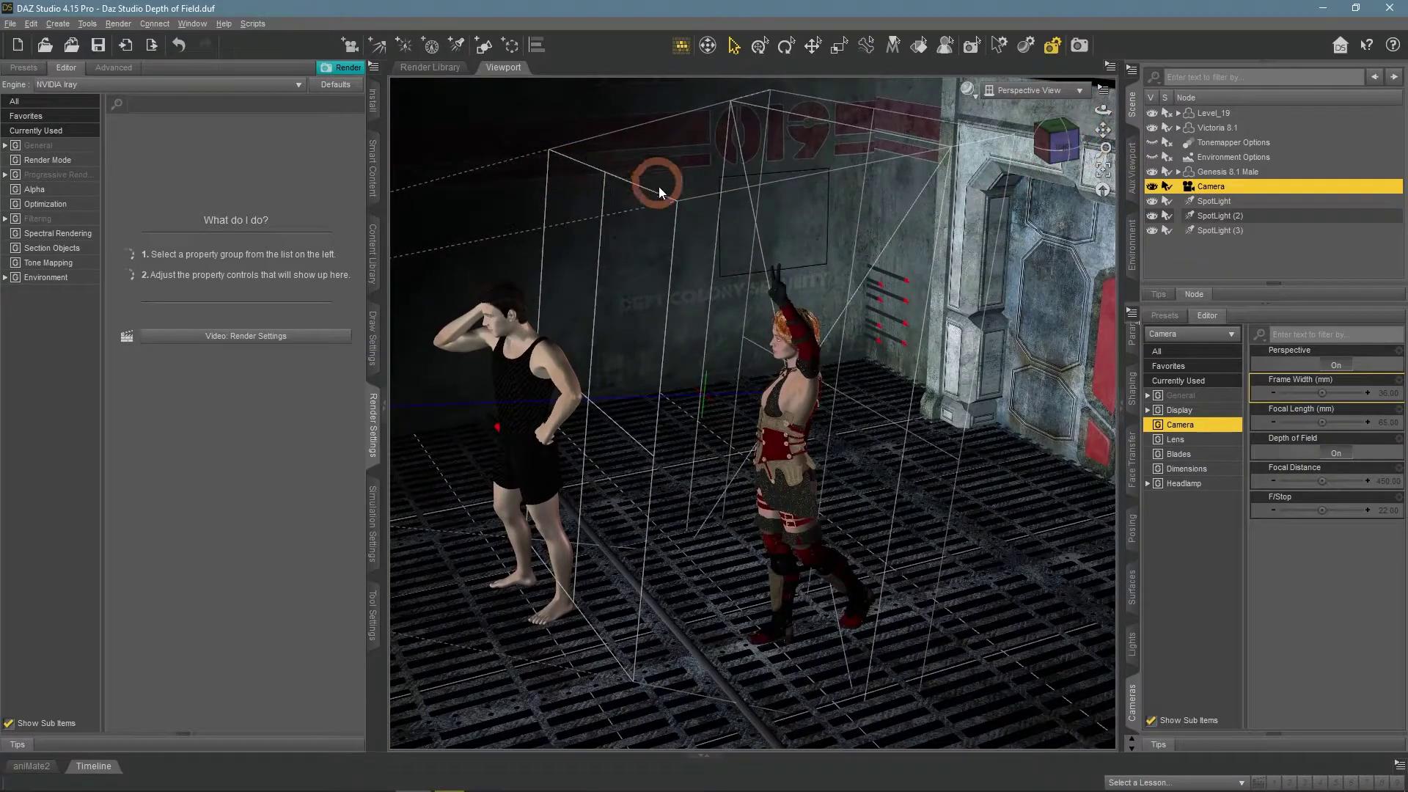
pyautogui.click(763, 132)
pyautogui.click(896, 125)
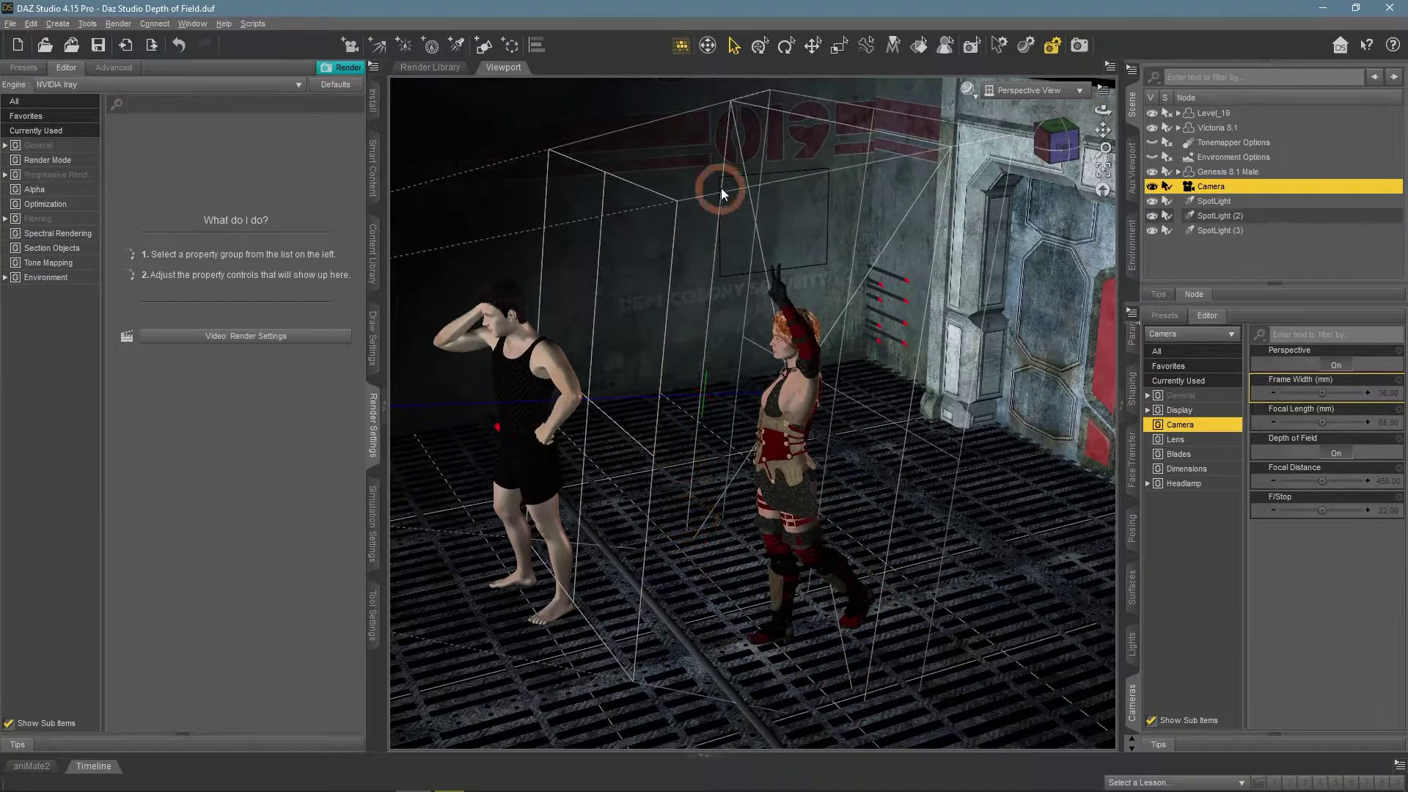
# Step: Toggle Depth of Field off and on, then orbit to show the focal planes around the figures
pyautogui.click(1337, 455)
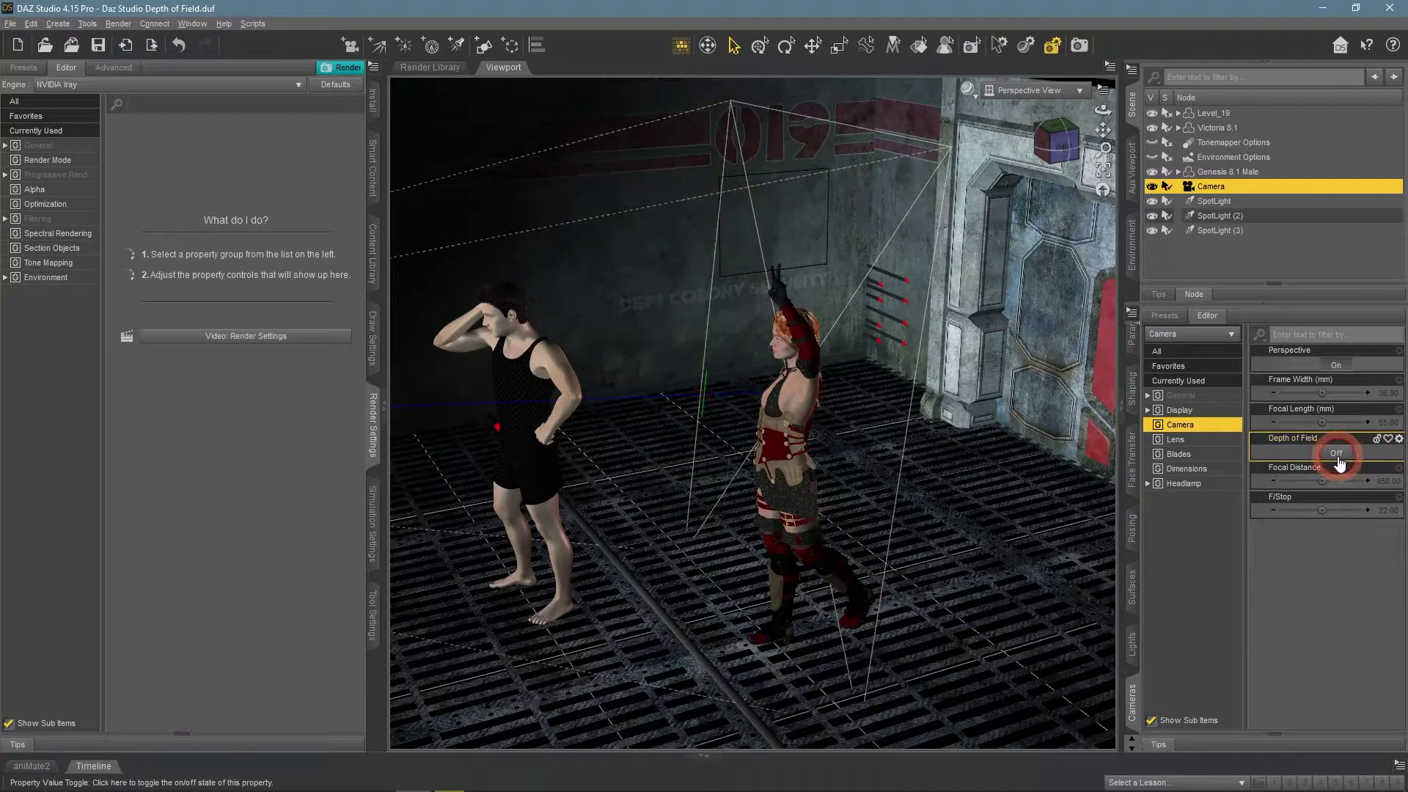
pyautogui.click(1337, 453)
pyautogui.click(1337, 453)
pyautogui.click(1337, 453)
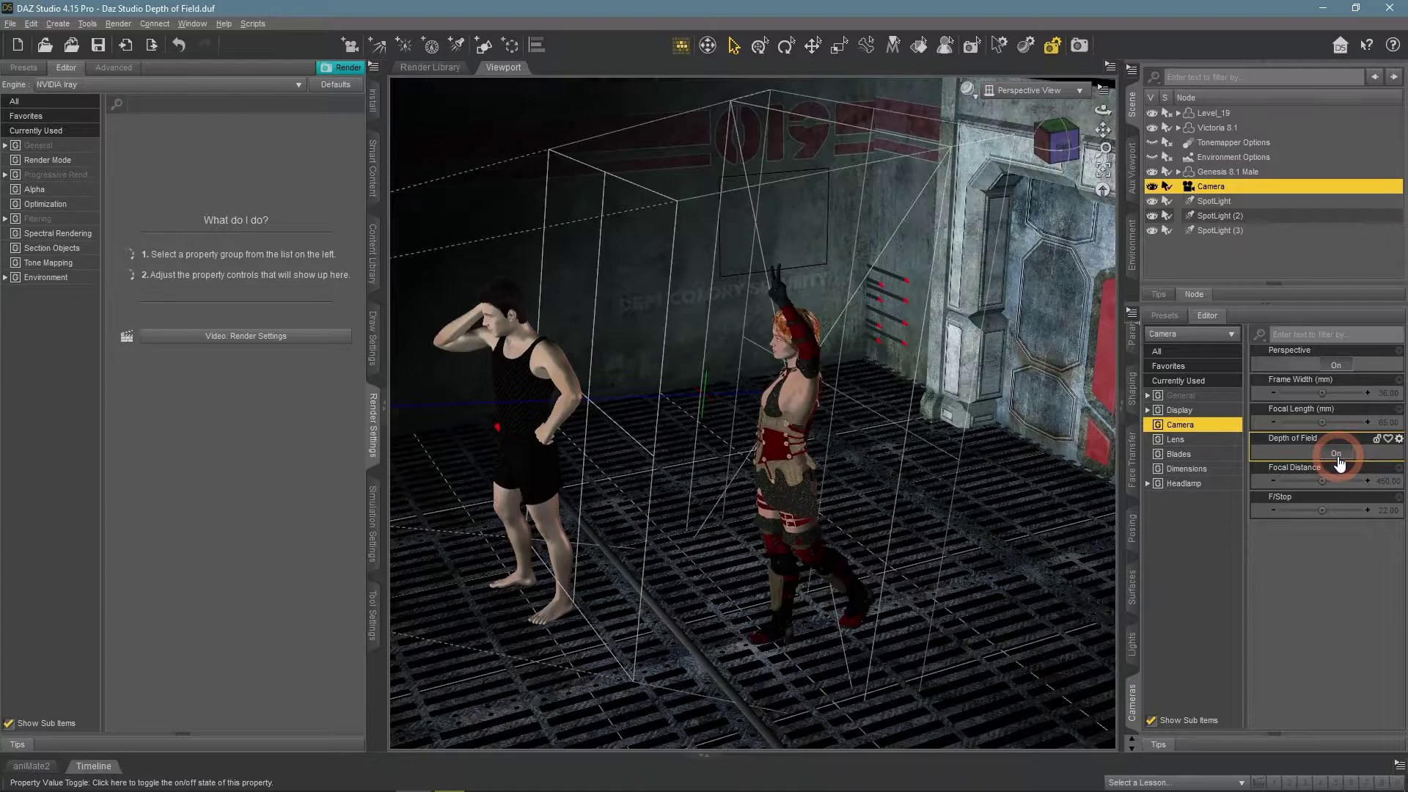
pyautogui.moveTo(1104, 109); pyautogui.dragTo(1093, 116)
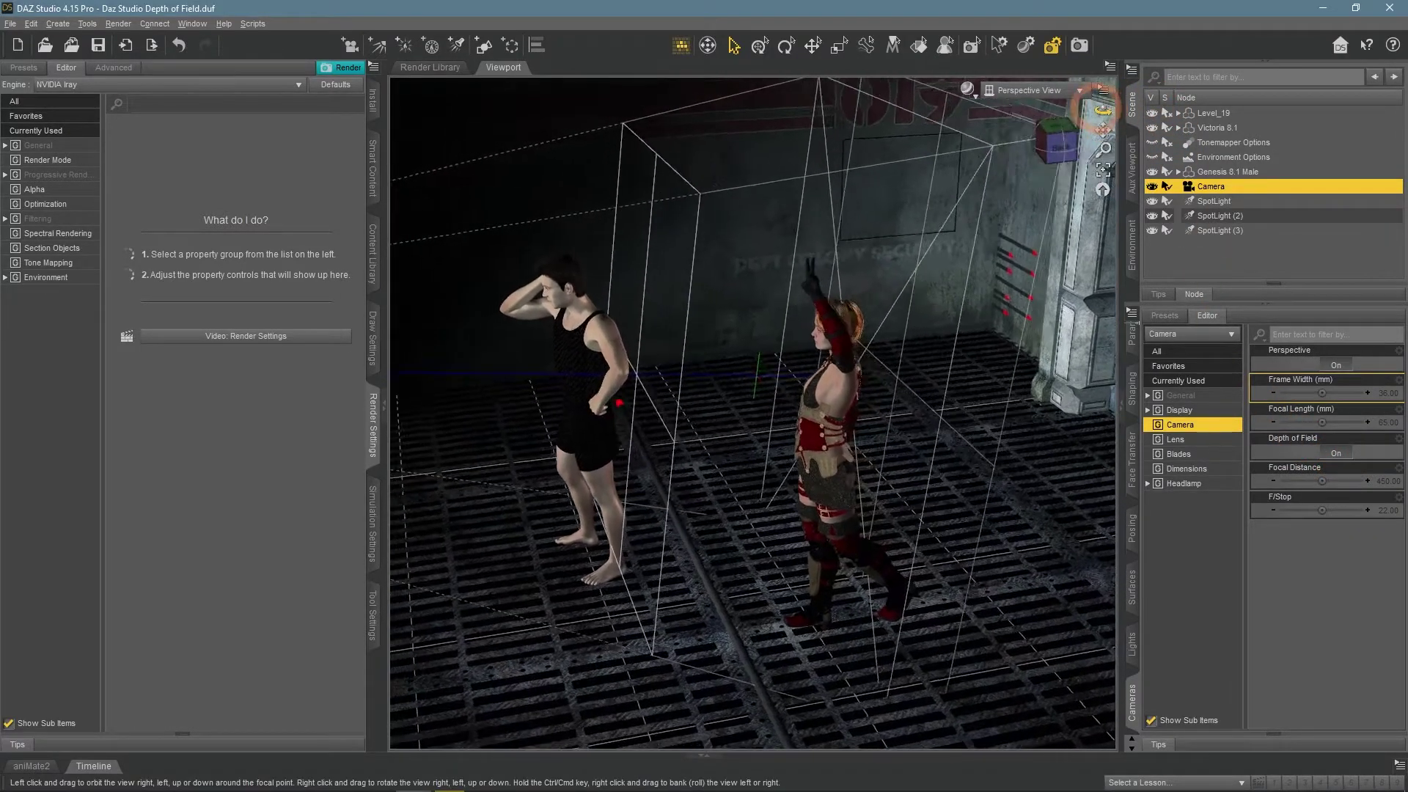
pyautogui.moveTo(1100, 107); pyautogui.dragTo(1101, 111)
pyautogui.click(654, 393)
pyautogui.click(926, 388)
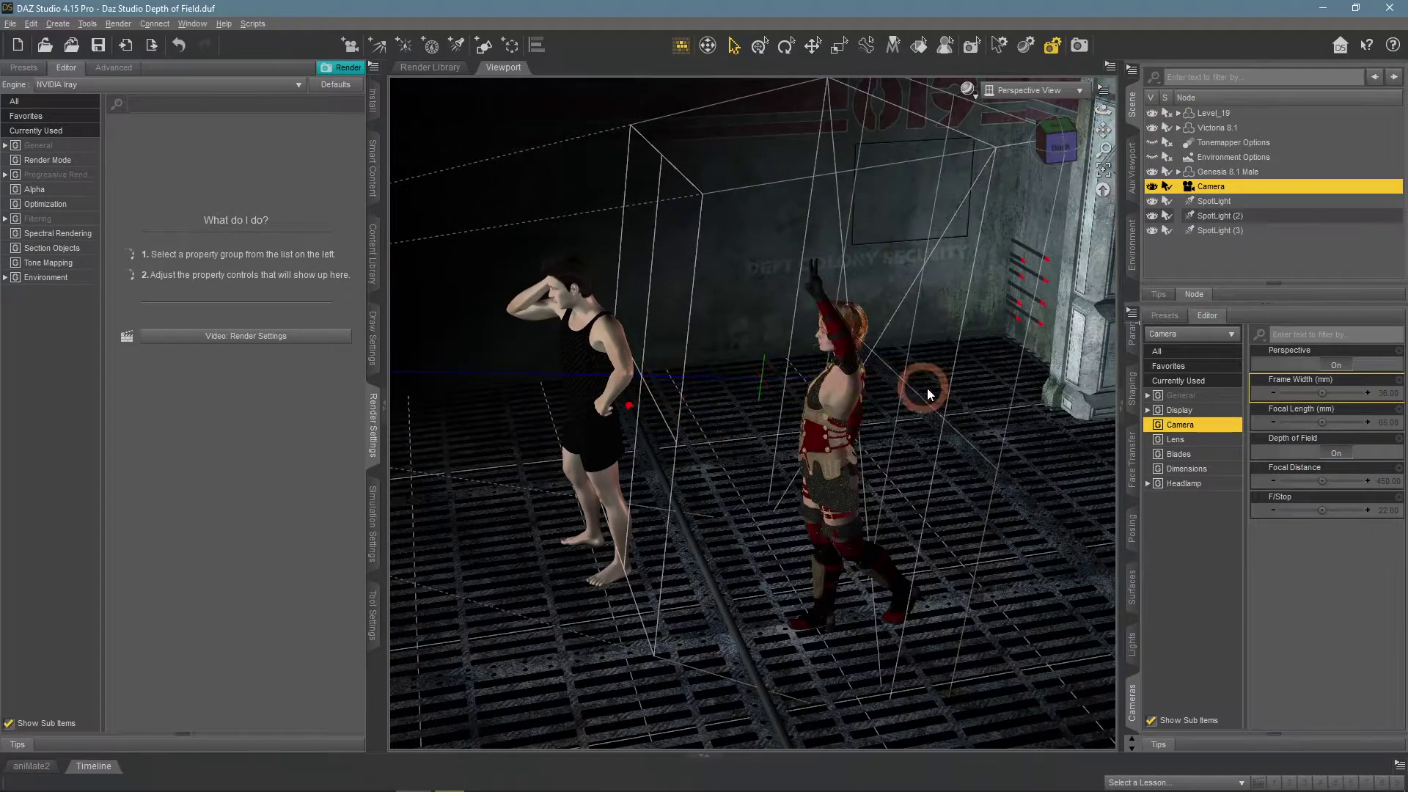
pyautogui.click(657, 393)
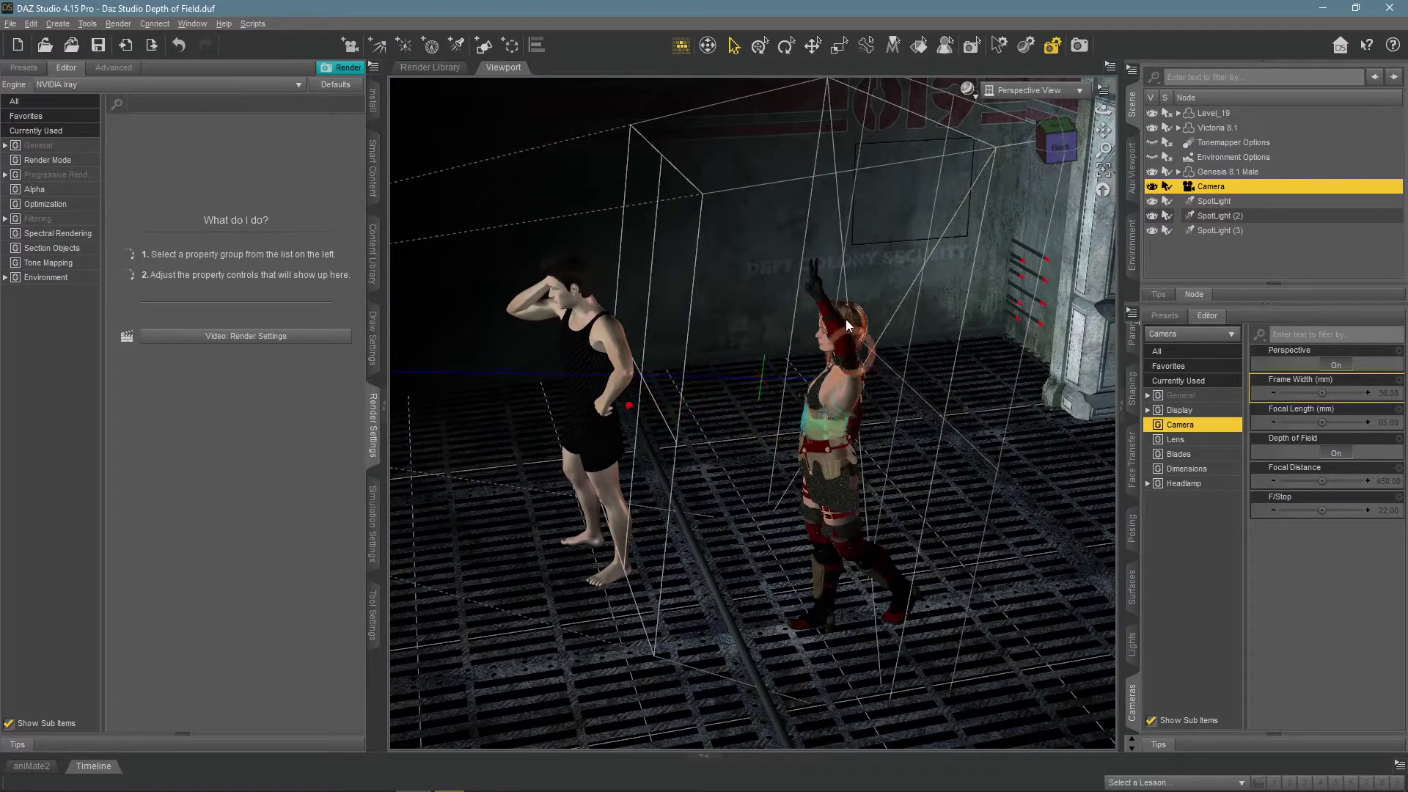
pyautogui.click(770, 533)
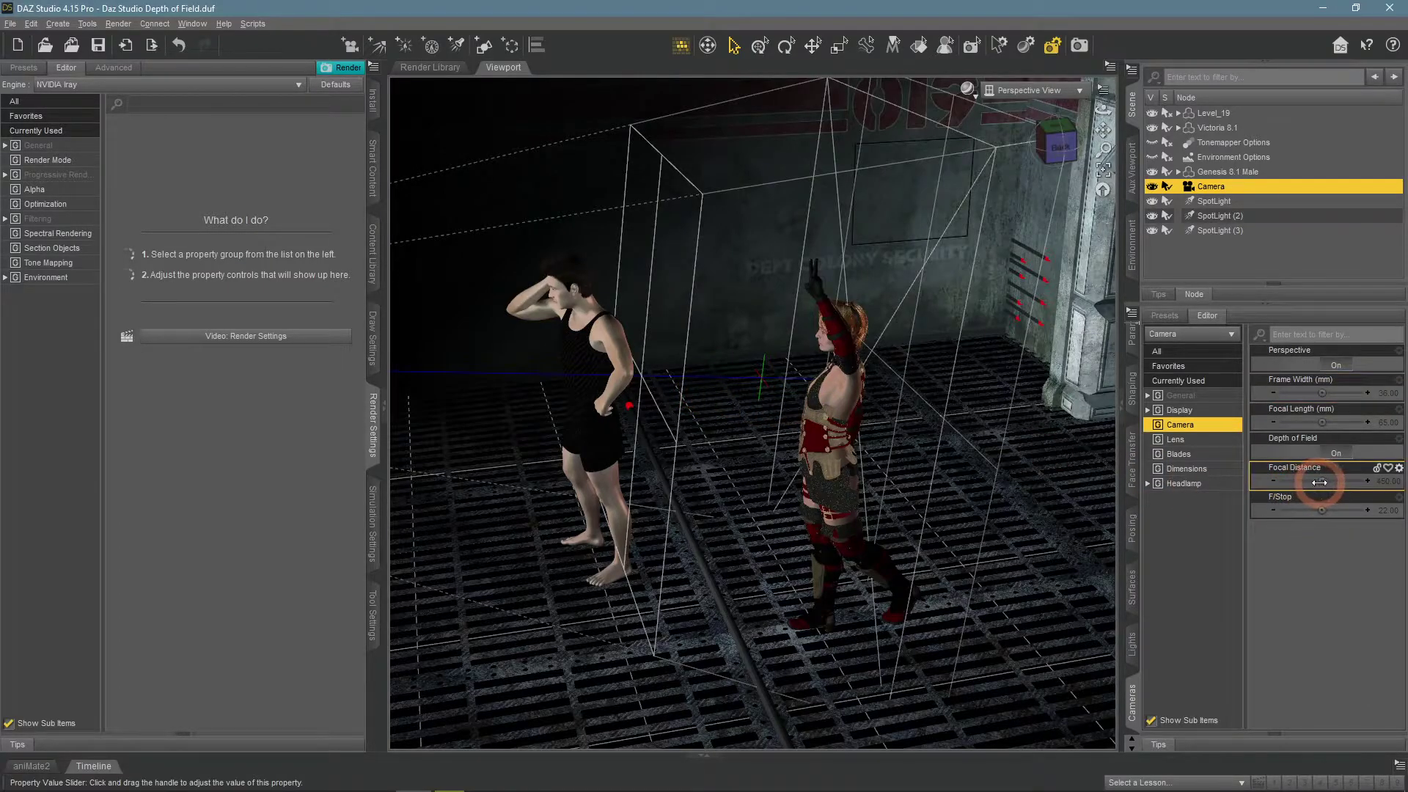
# Step: Set Focal Distance to 361.67 and F/Stop to 15.16, checking the focal planes around the man
pyautogui.moveTo(1319, 482); pyautogui.dragTo(1316, 482)
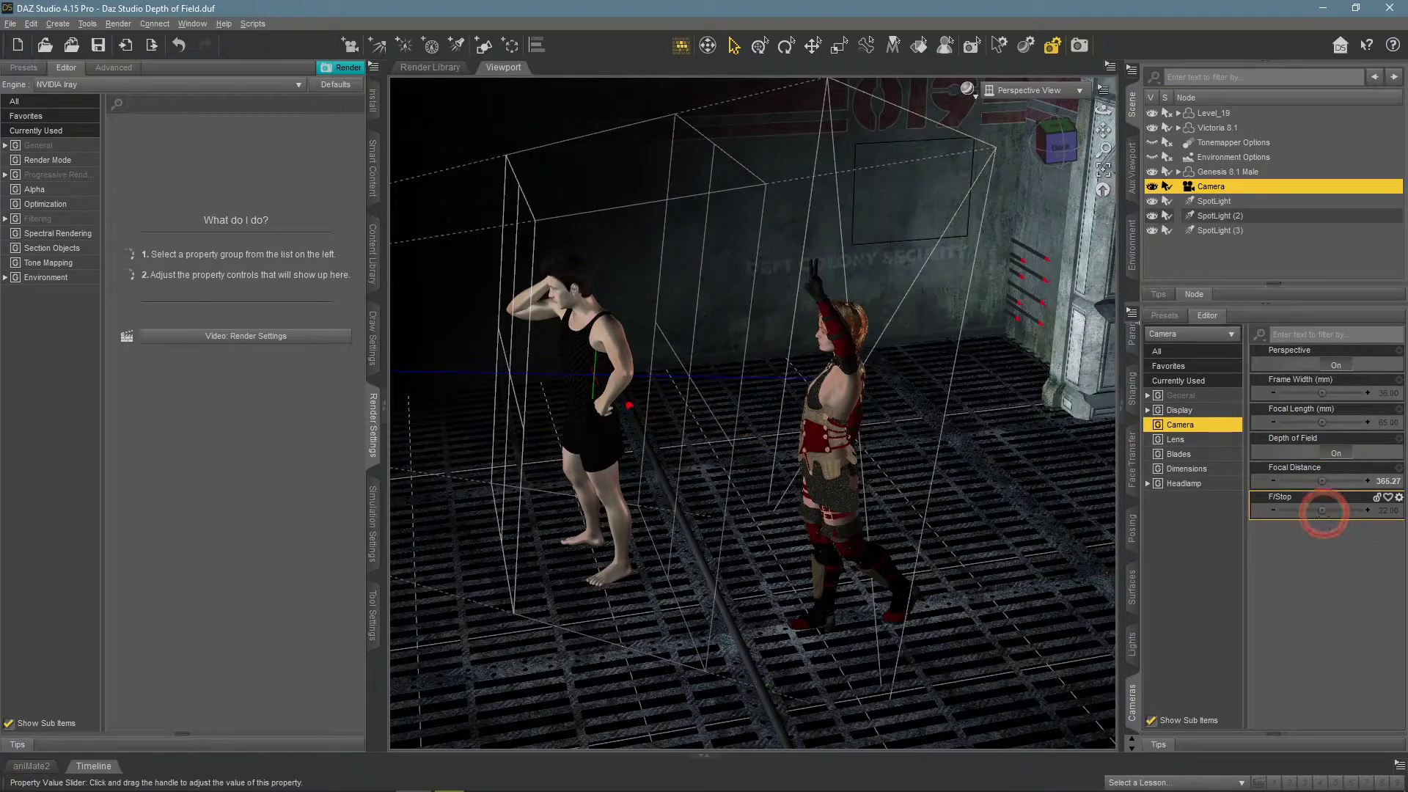
pyautogui.moveTo(1322, 510); pyautogui.dragTo(1320, 481)
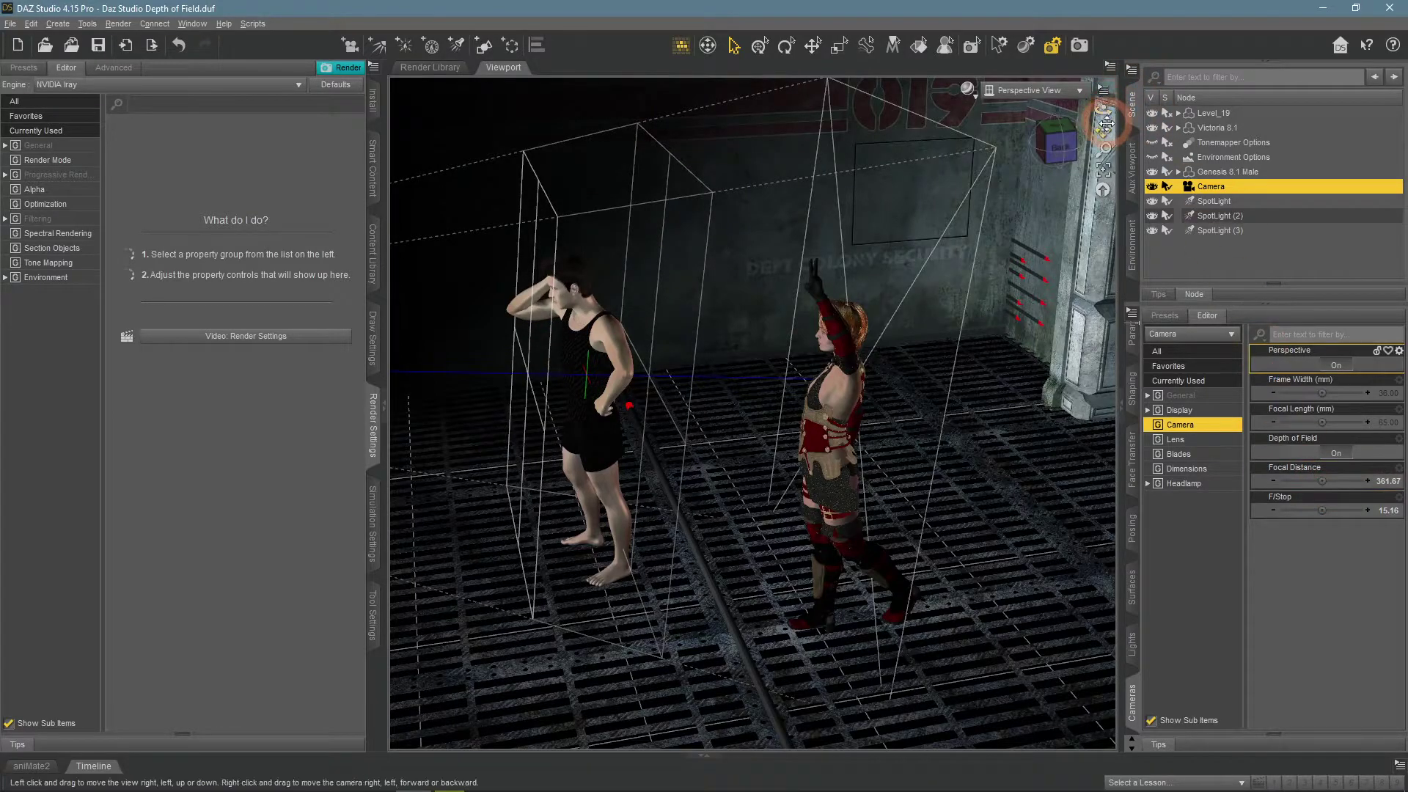
pyautogui.moveTo(1107, 123); pyautogui.dragTo(1024, 149)
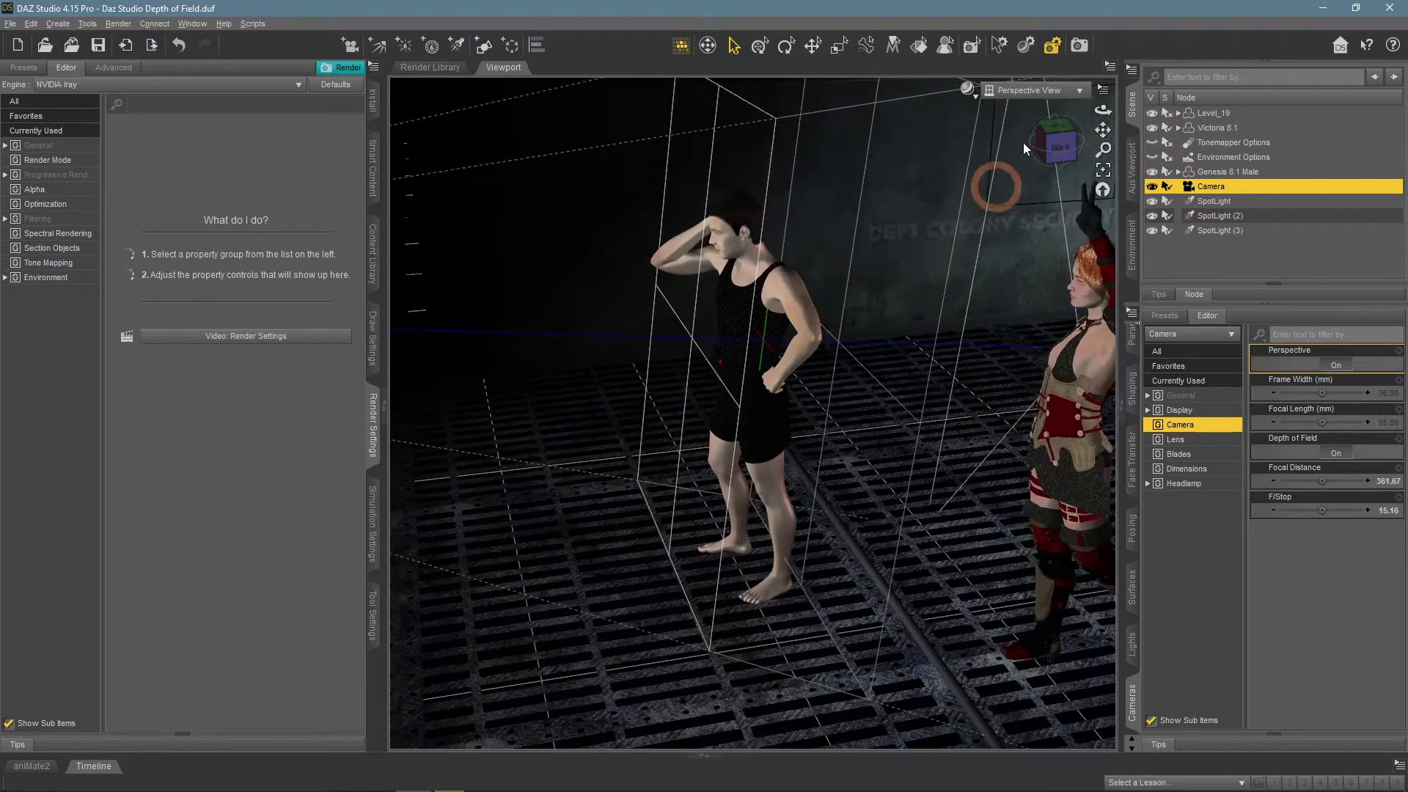
pyautogui.moveTo(1103, 110); pyautogui.dragTo(1034, 114)
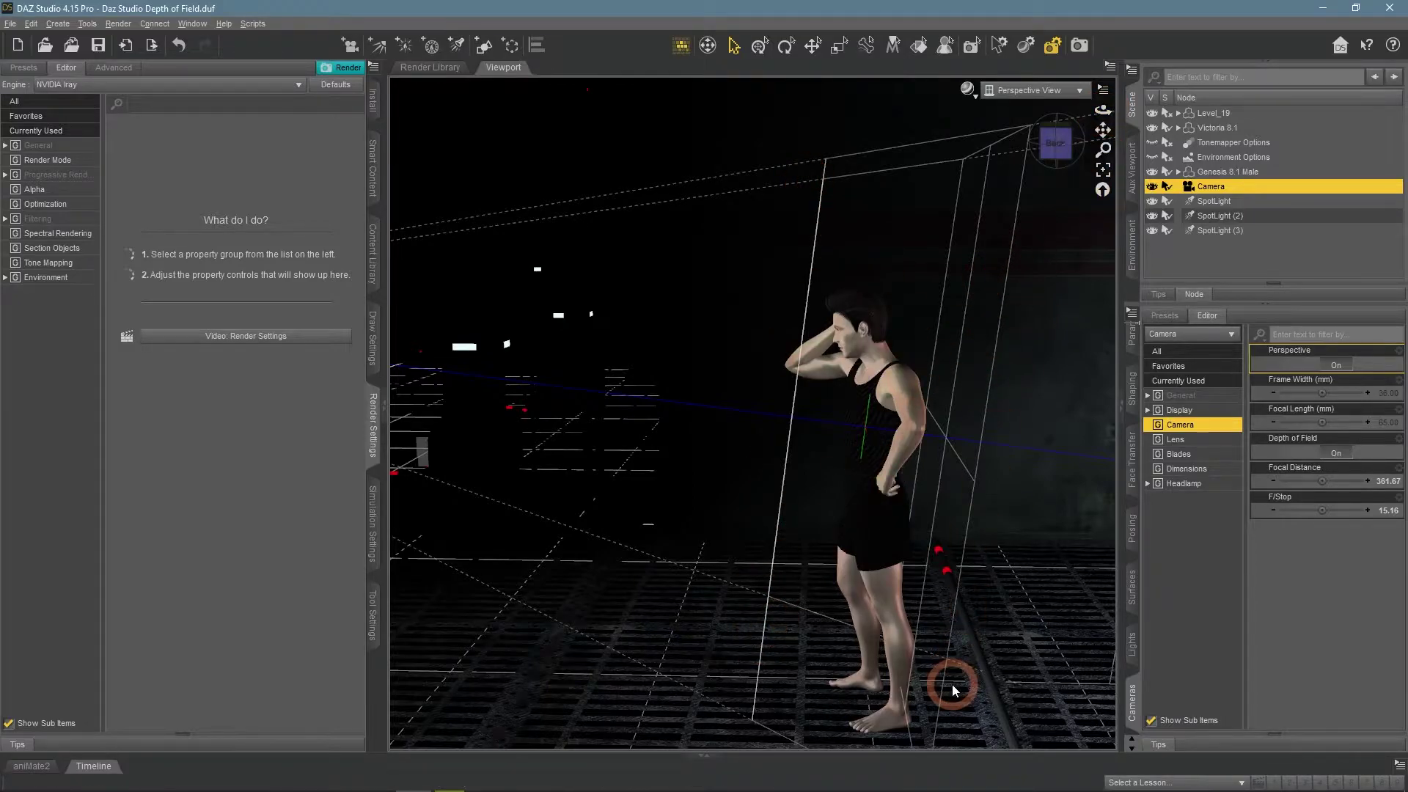
# Step: Look through the Camera again and render it with the new focus, scrolling over the result
pyautogui.click(1026, 90)
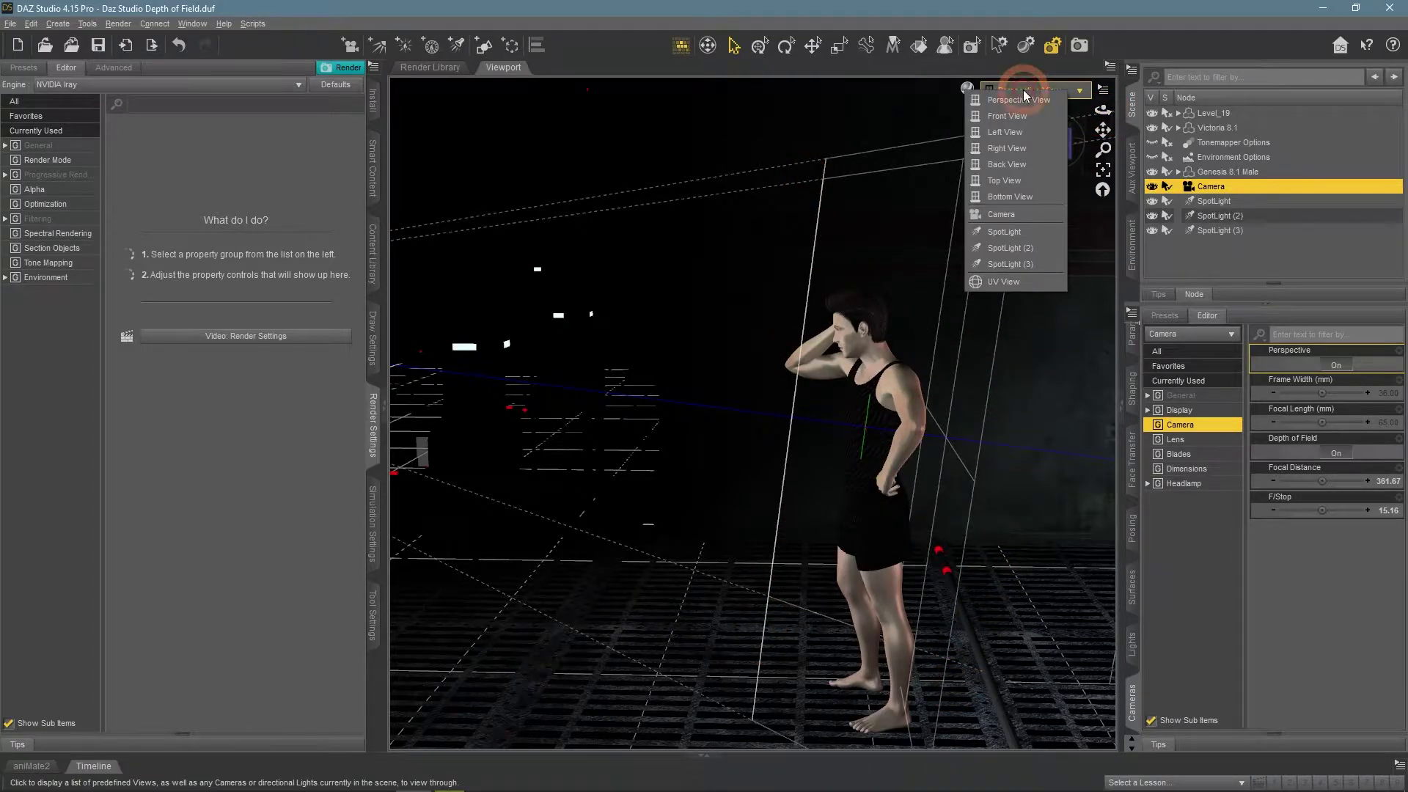
pyautogui.click(1035, 212)
pyautogui.click(344, 71)
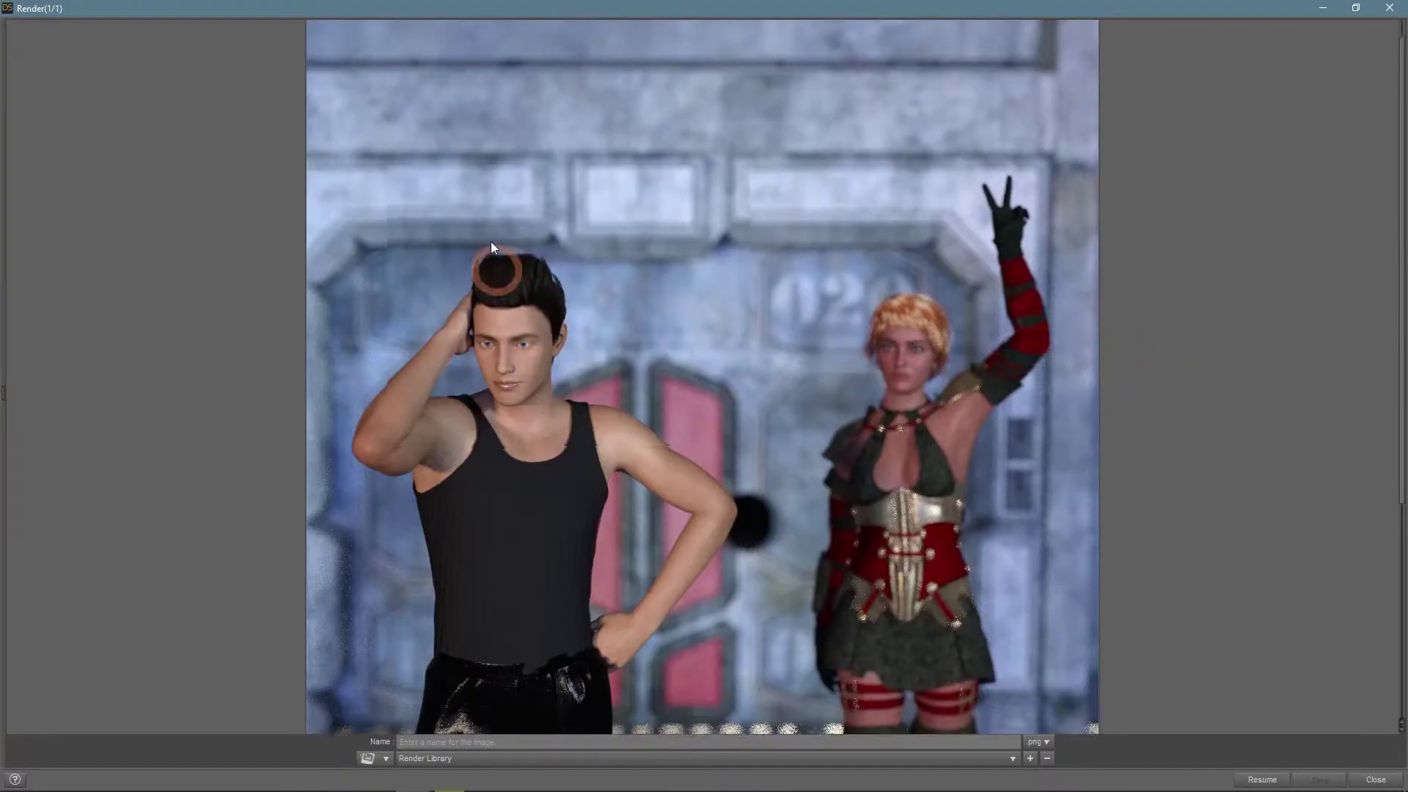
pyautogui.scroll(-5, 490, 294)
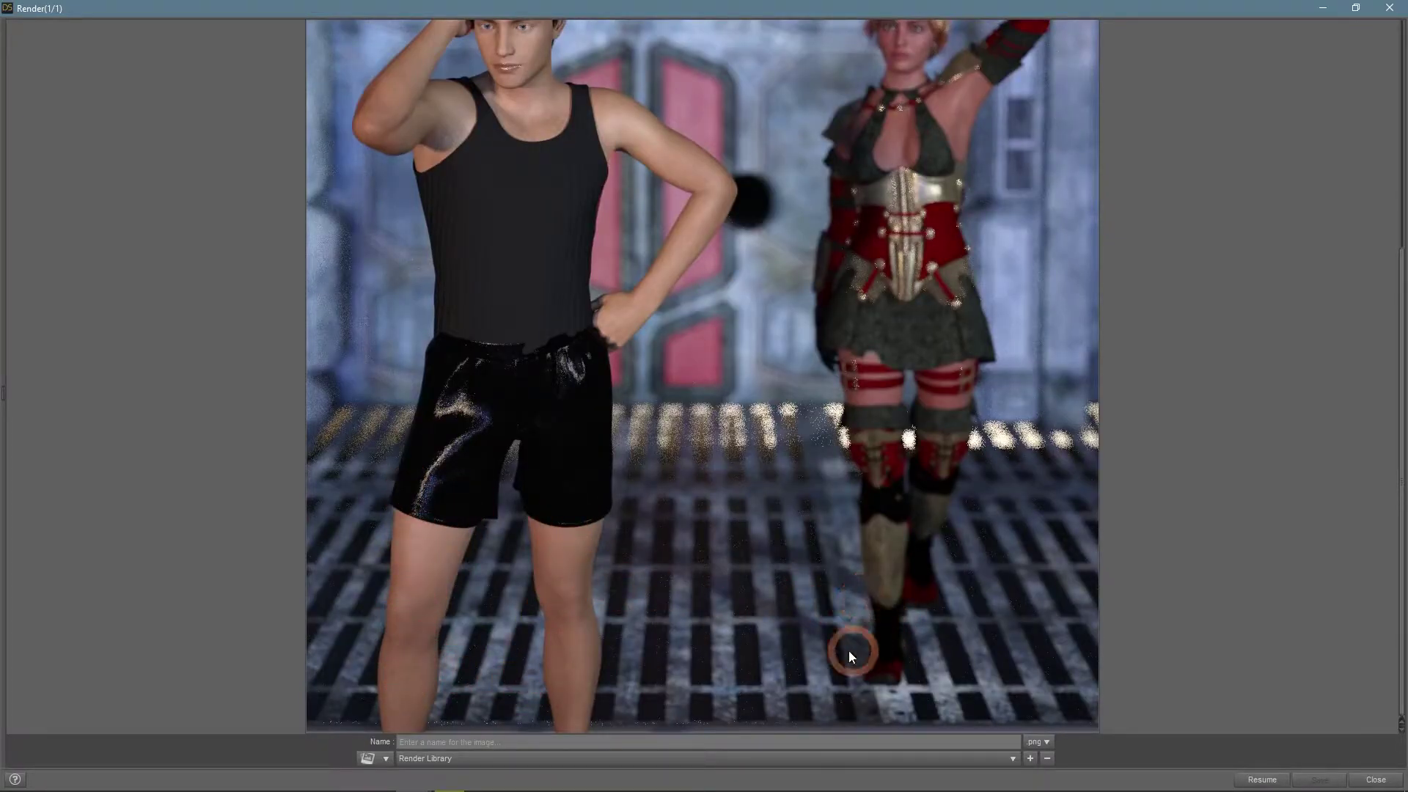
pyautogui.scroll(4, 865, 624)
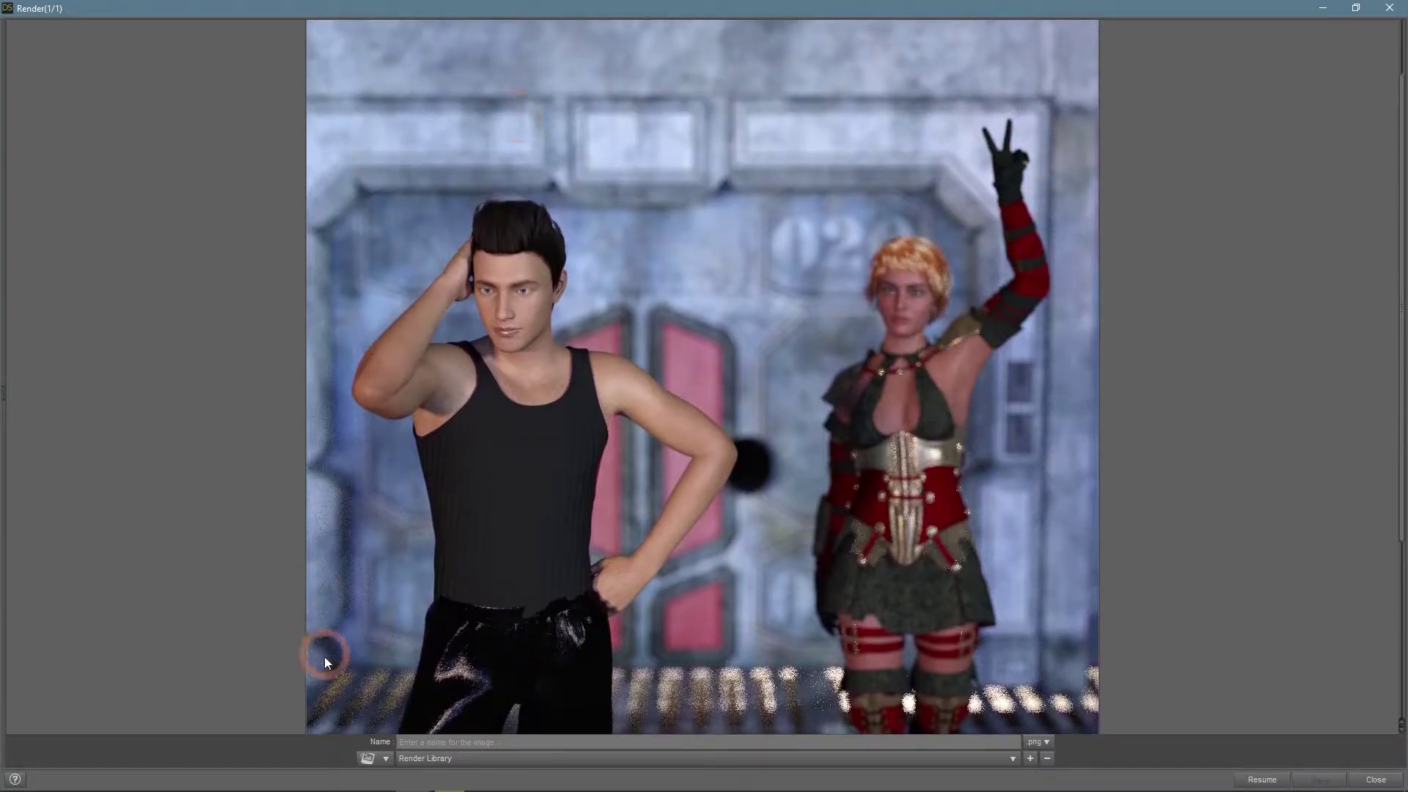
pyautogui.scroll(1, 1078, 571)
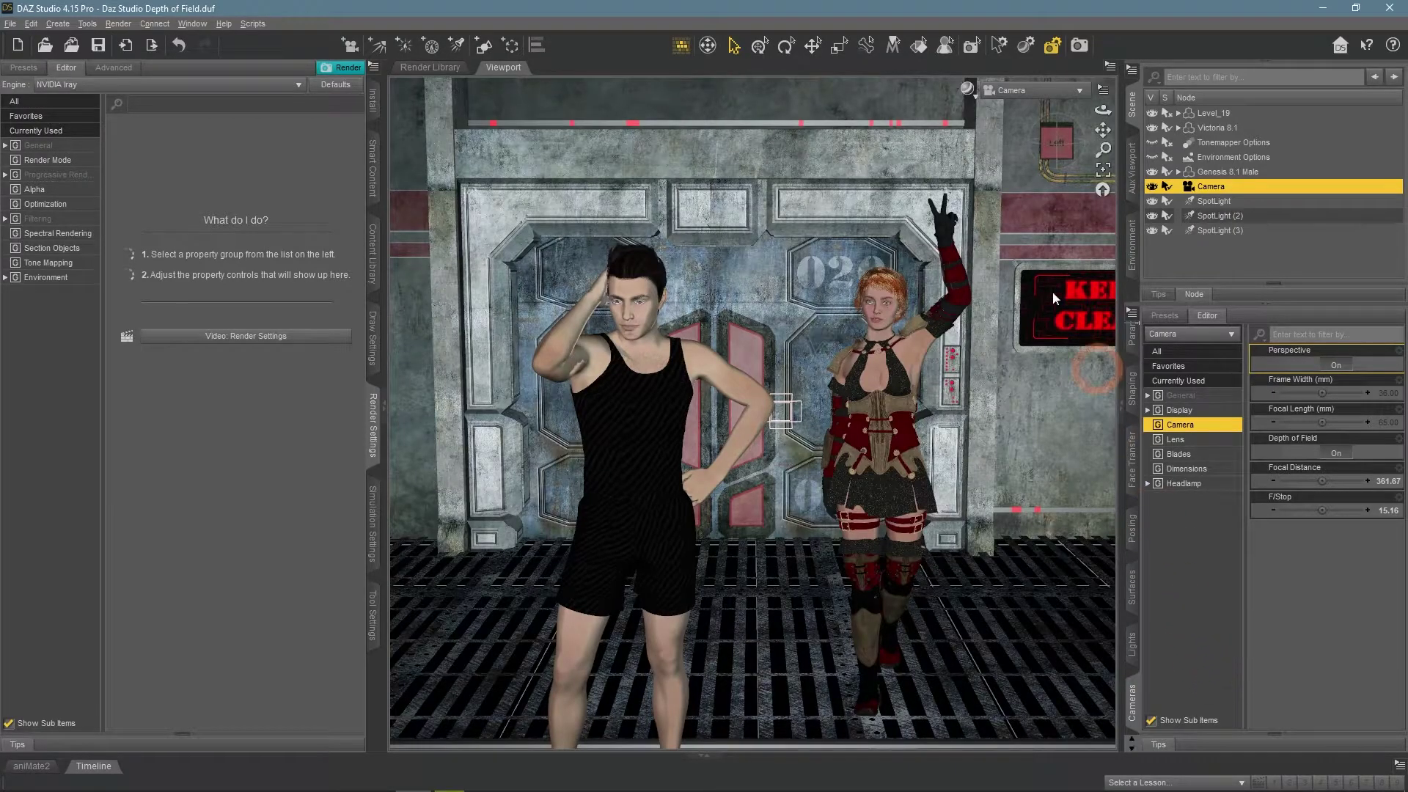
# Step: Switch to Perspective View and drag Focal Distance to about 467.54 to target the woman
pyautogui.click(1004, 96)
pyautogui.click(1004, 107)
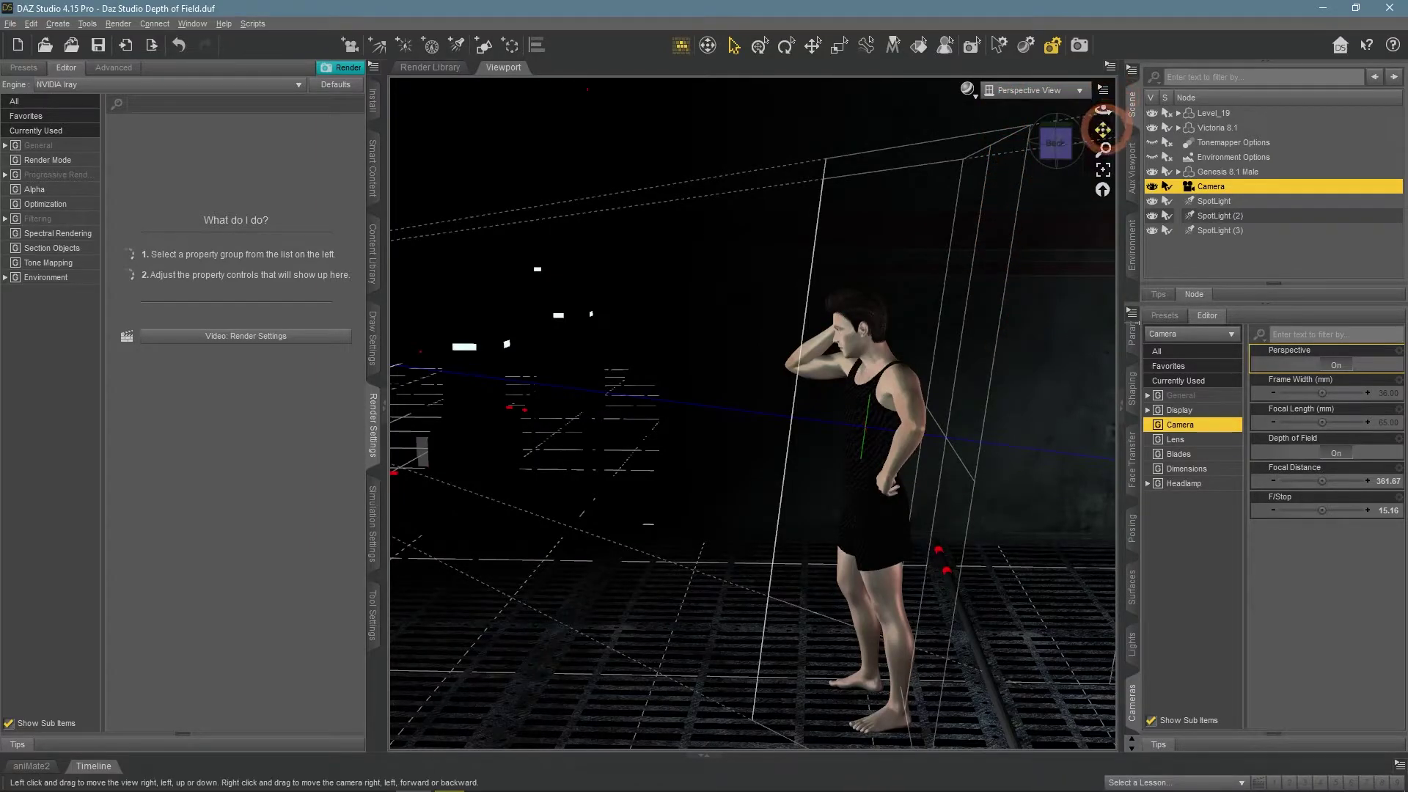
pyautogui.moveTo(1102, 129); pyautogui.dragTo(887, 81)
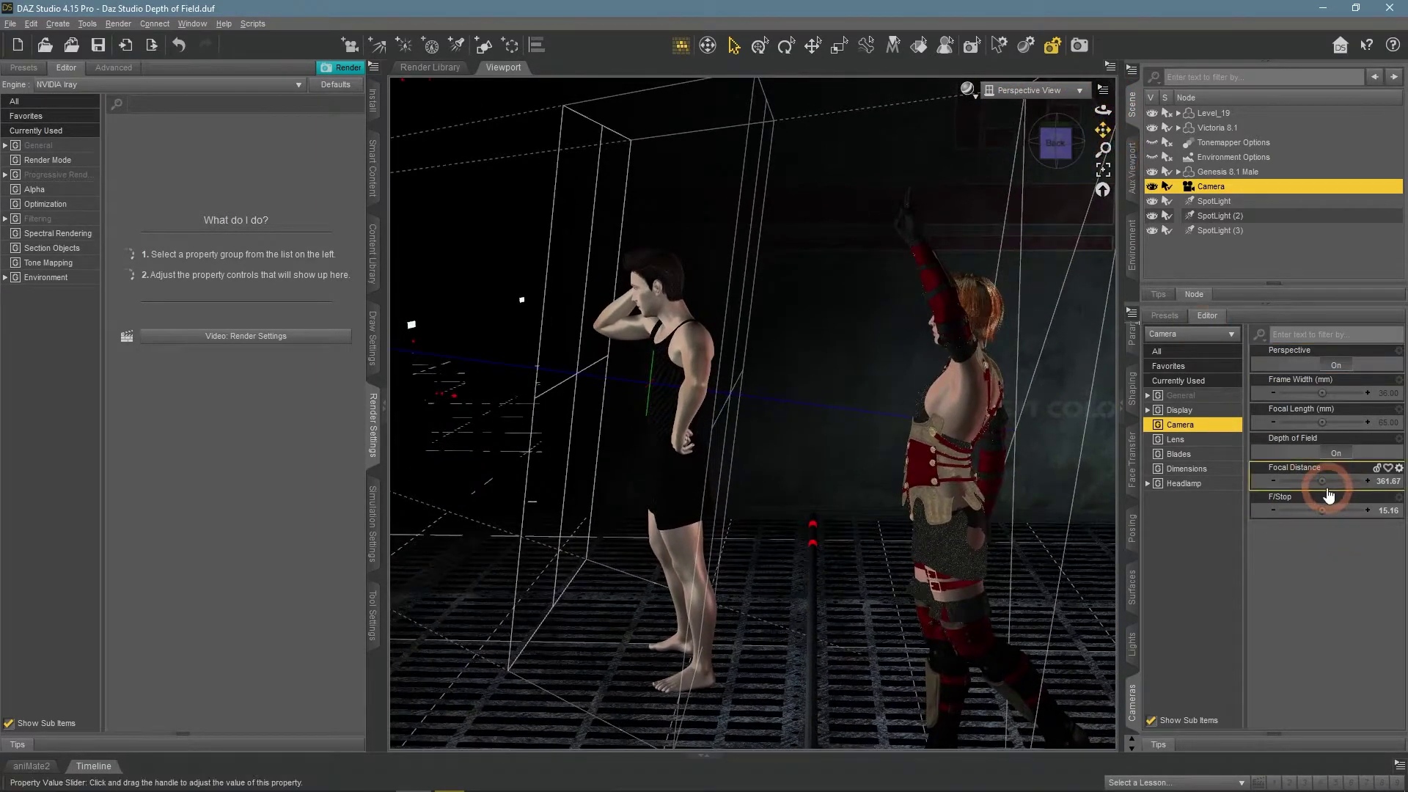
pyautogui.moveTo(1328, 490)
pyautogui.mouseDown()
pyautogui.moveTo(1348, 489)
pyautogui.moveTo(1313, 509)
pyautogui.moveTo(1327, 512)
pyautogui.mouseUp()
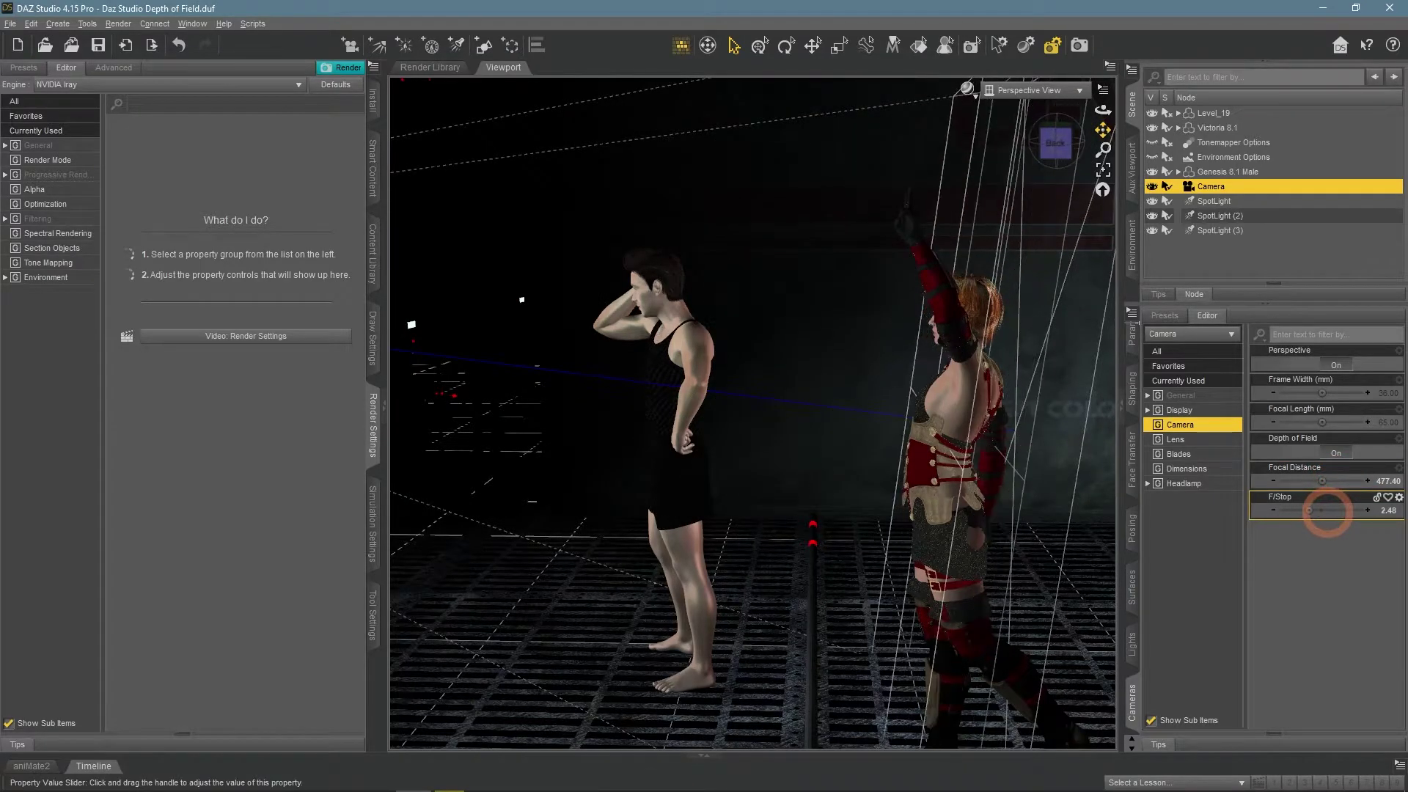
pyautogui.moveTo(1100, 142); pyautogui.dragTo(1100, 107)
pyautogui.moveTo(1323, 481); pyautogui.dragTo(1313, 481)
# Step: Set the camera's F/Stop to 2.00 for a shallow depth of field
pyautogui.doubleClick(1386, 511)
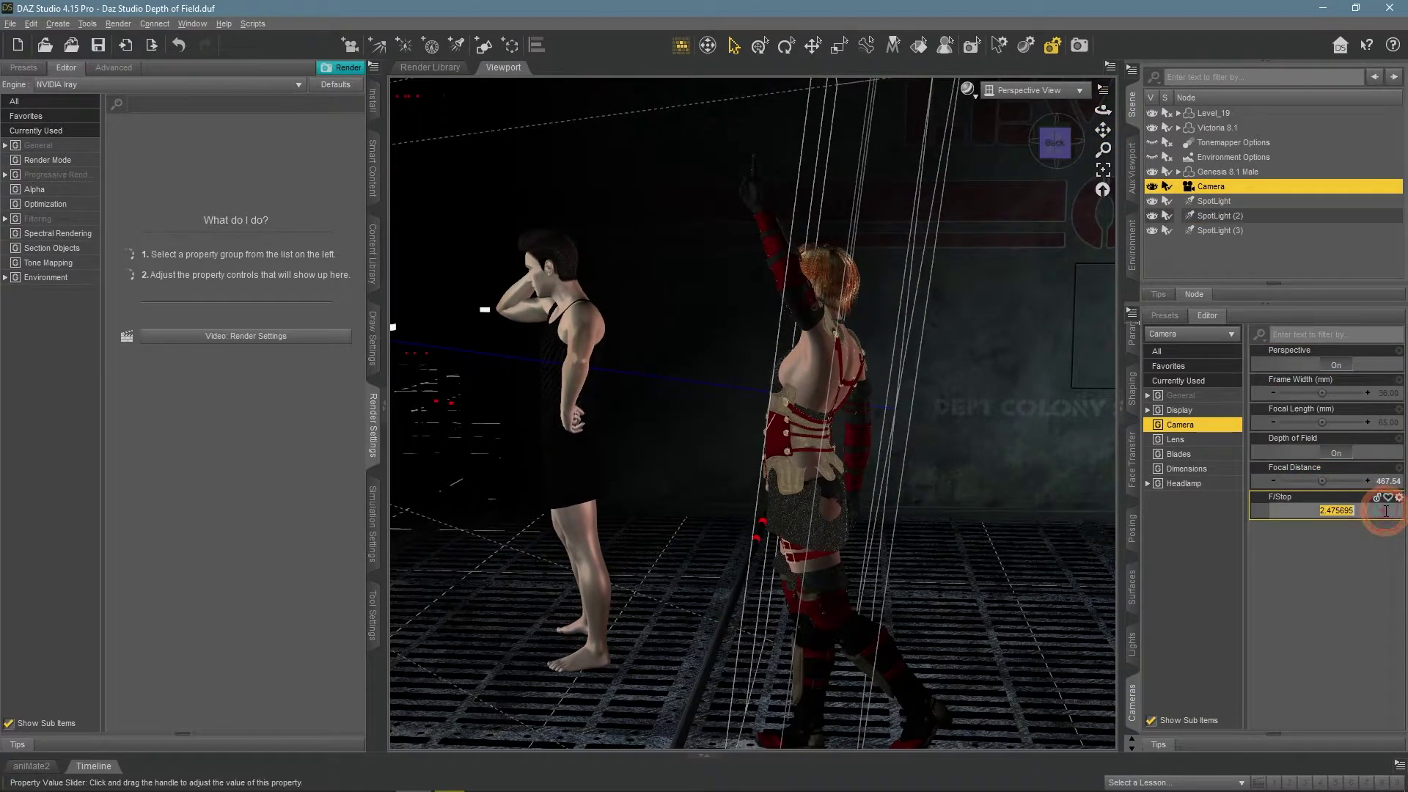
pyautogui.write('2')
pyautogui.press('Return')
pyautogui.moveTo(1103, 110); pyautogui.dragTo(1086, 112)
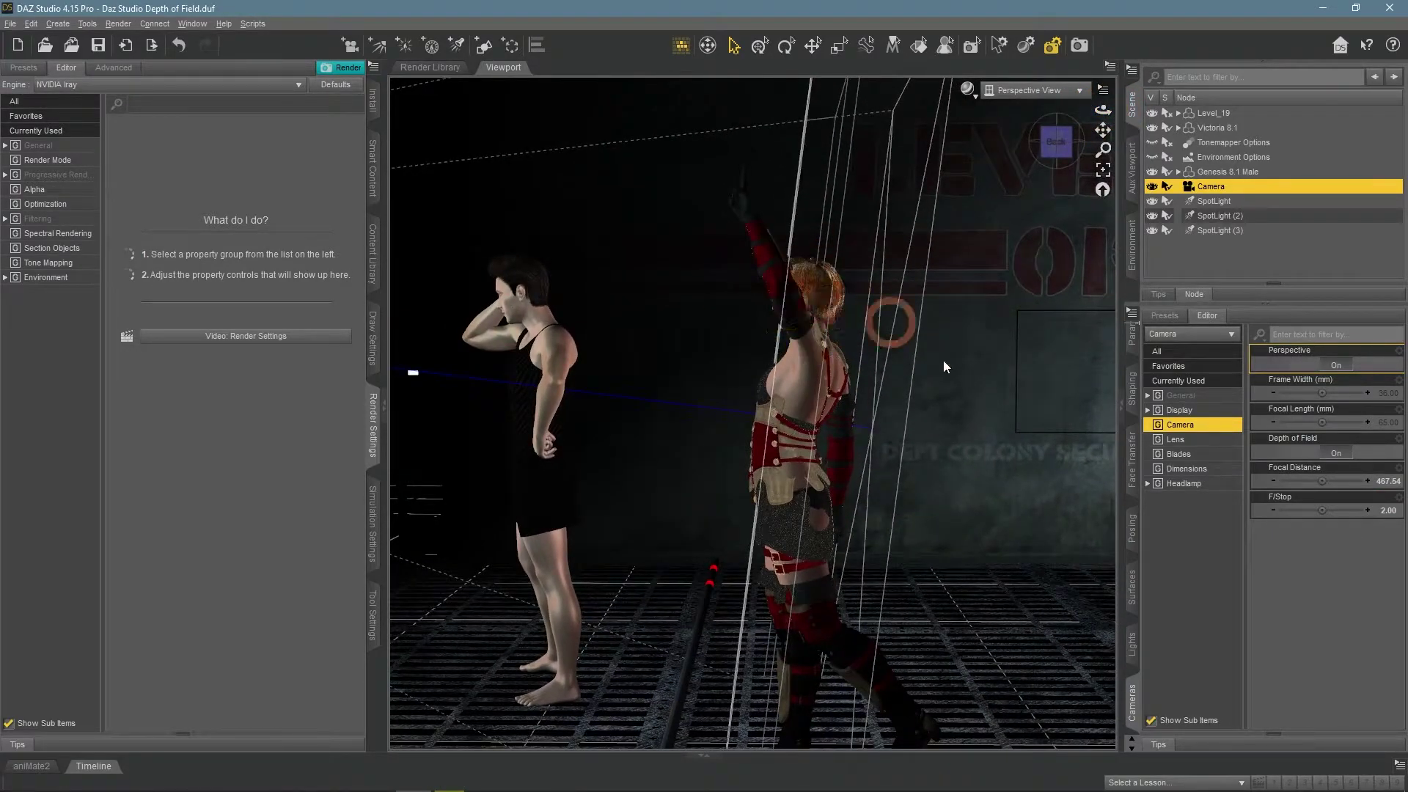
# Step: Switch the viewport to the scene camera and render the shallow-focus scene
pyautogui.click(1030, 90)
pyautogui.click(1019, 216)
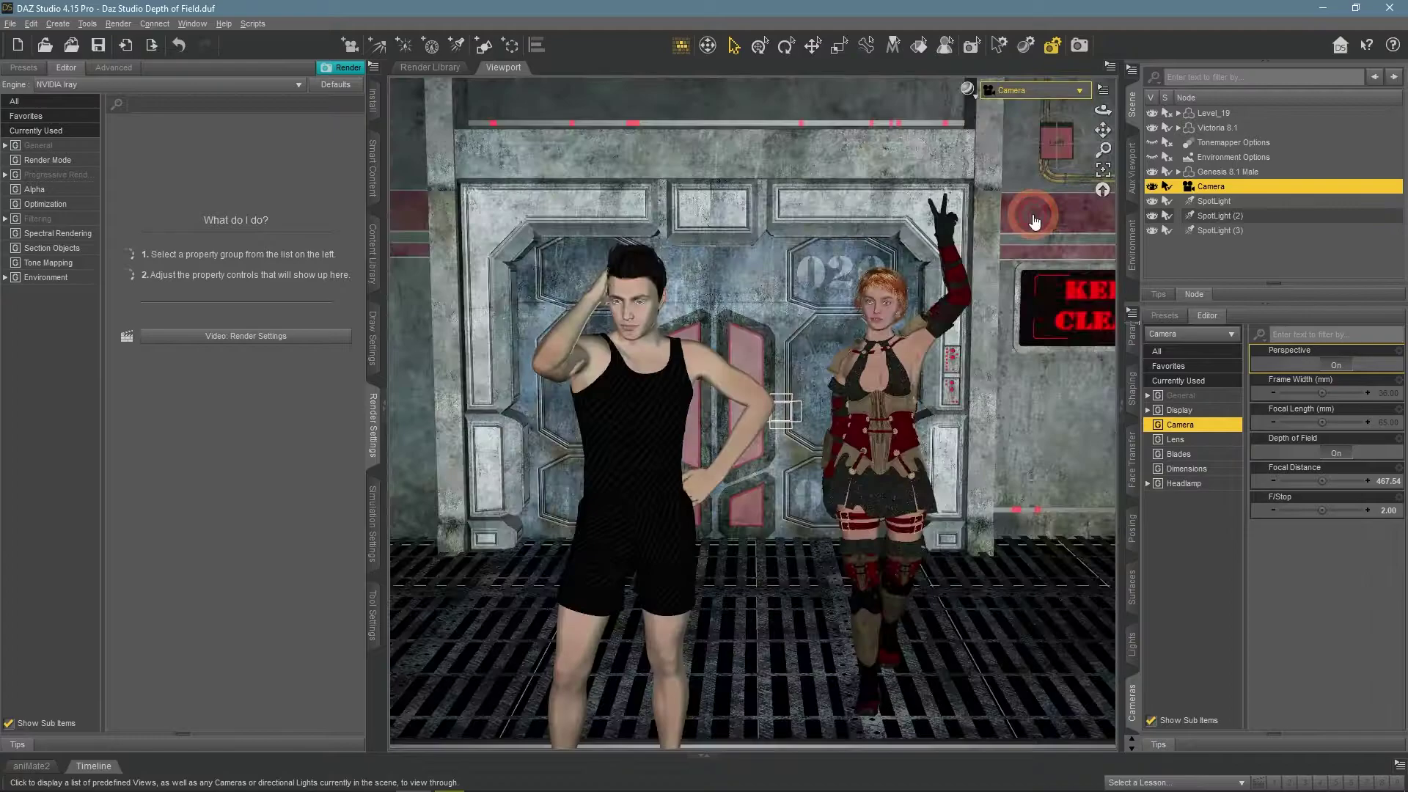
pyautogui.click(343, 66)
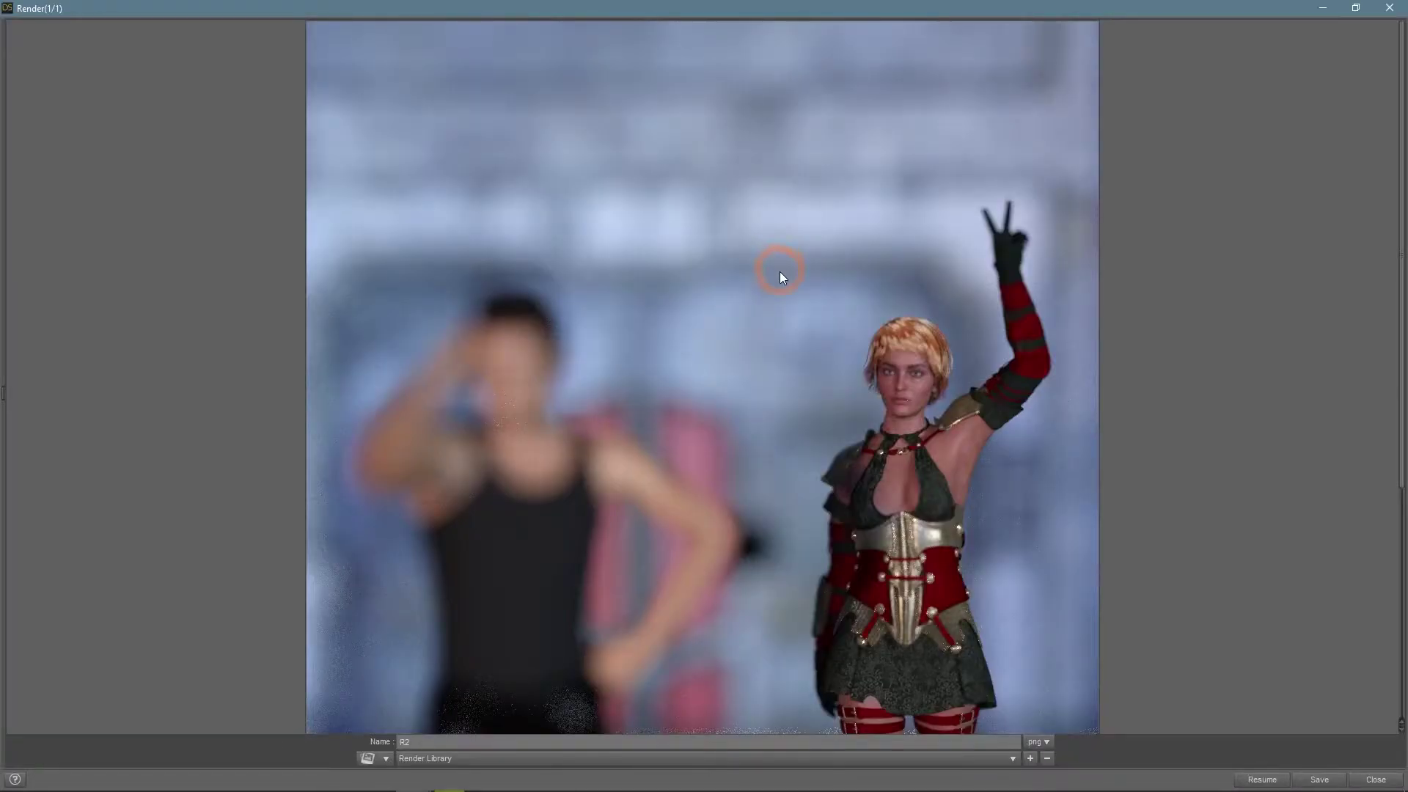
# Step: Inspect the render: the woman is sharp while the man and background are blurred
pyautogui.scroll(-1, 812, 315)
pyautogui.scroll(-4, 869, 387)
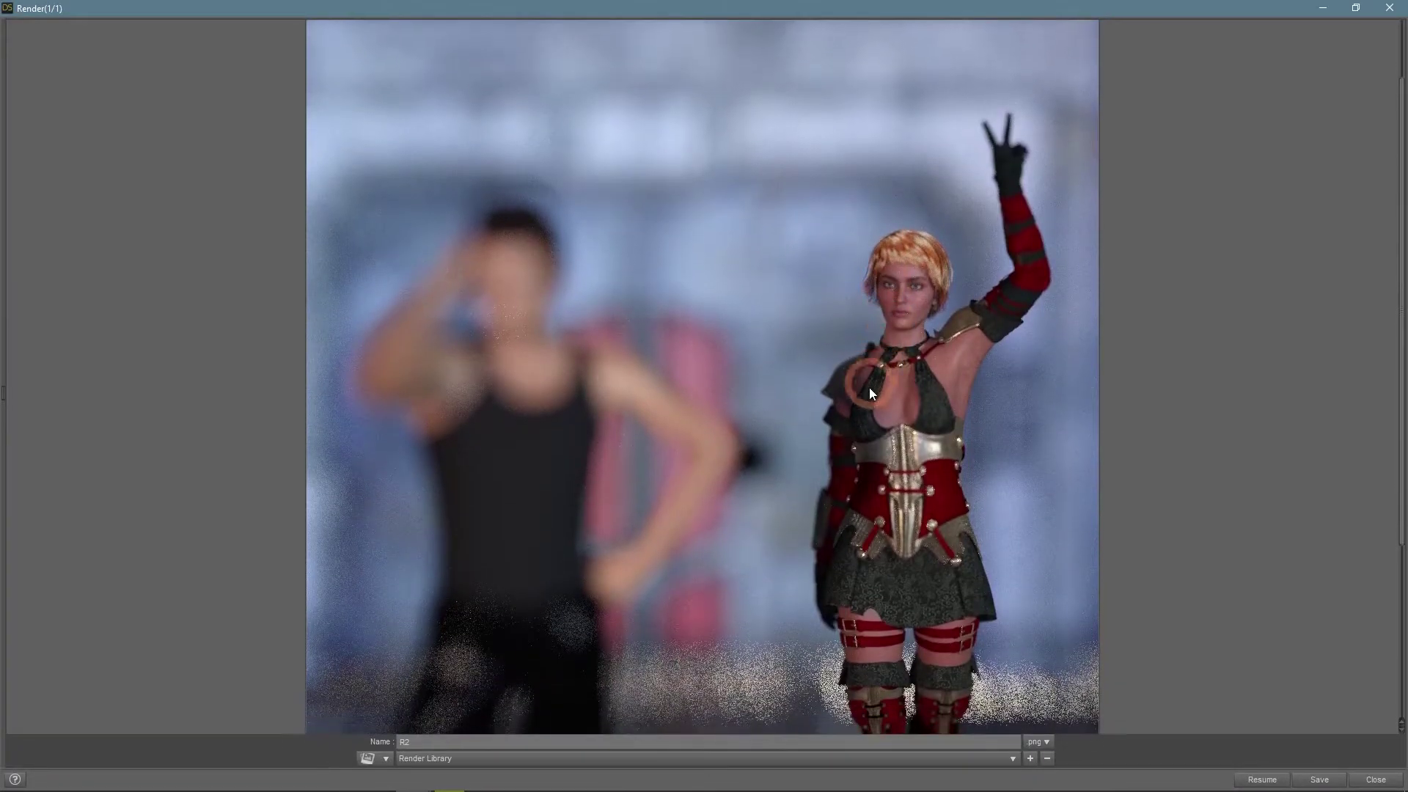
pyautogui.scroll(-2, 733, 513)
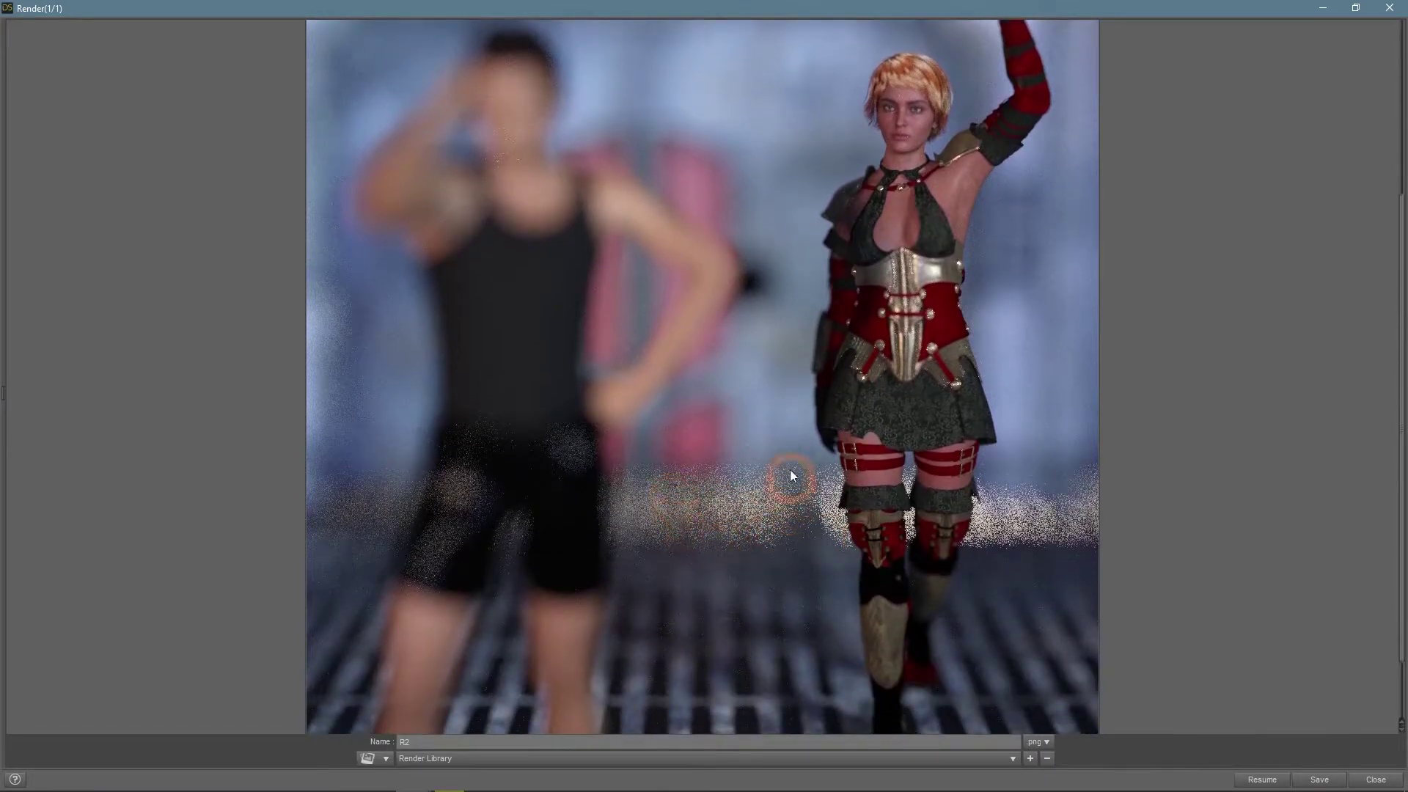
pyautogui.scroll(-2, 708, 511)
pyautogui.scroll(7, 544, 418)
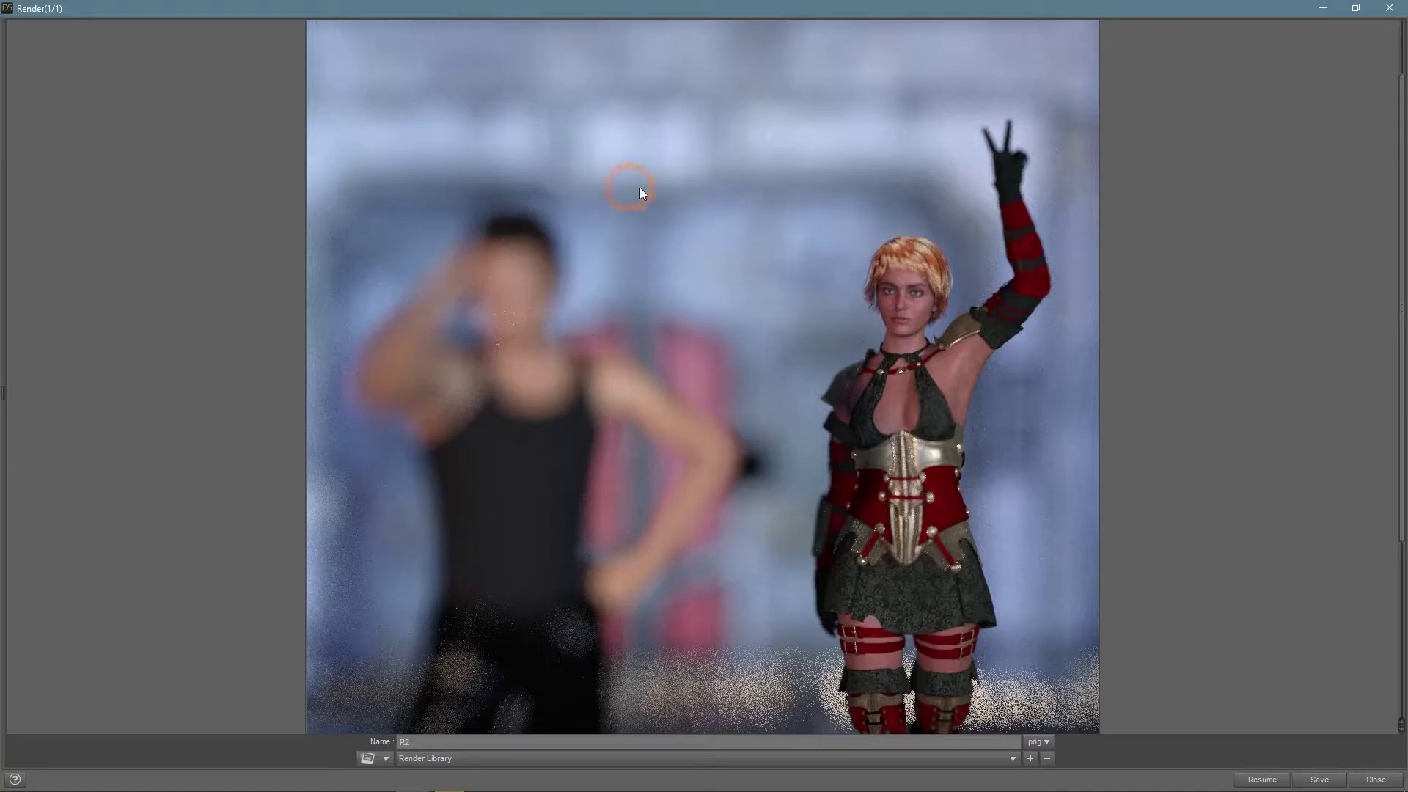
pyautogui.scroll(-1, 1080, 547)
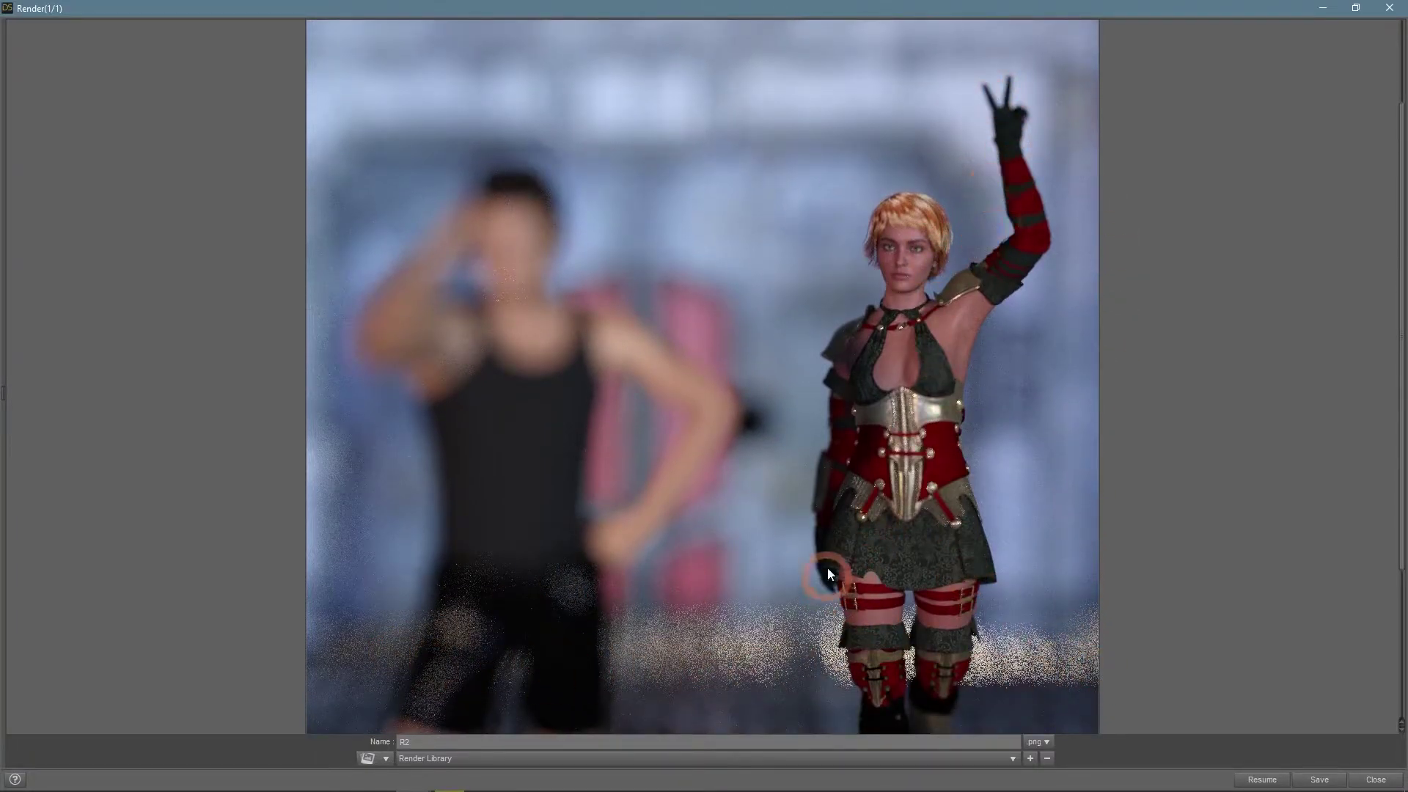
pyautogui.scroll(-5, 807, 570)
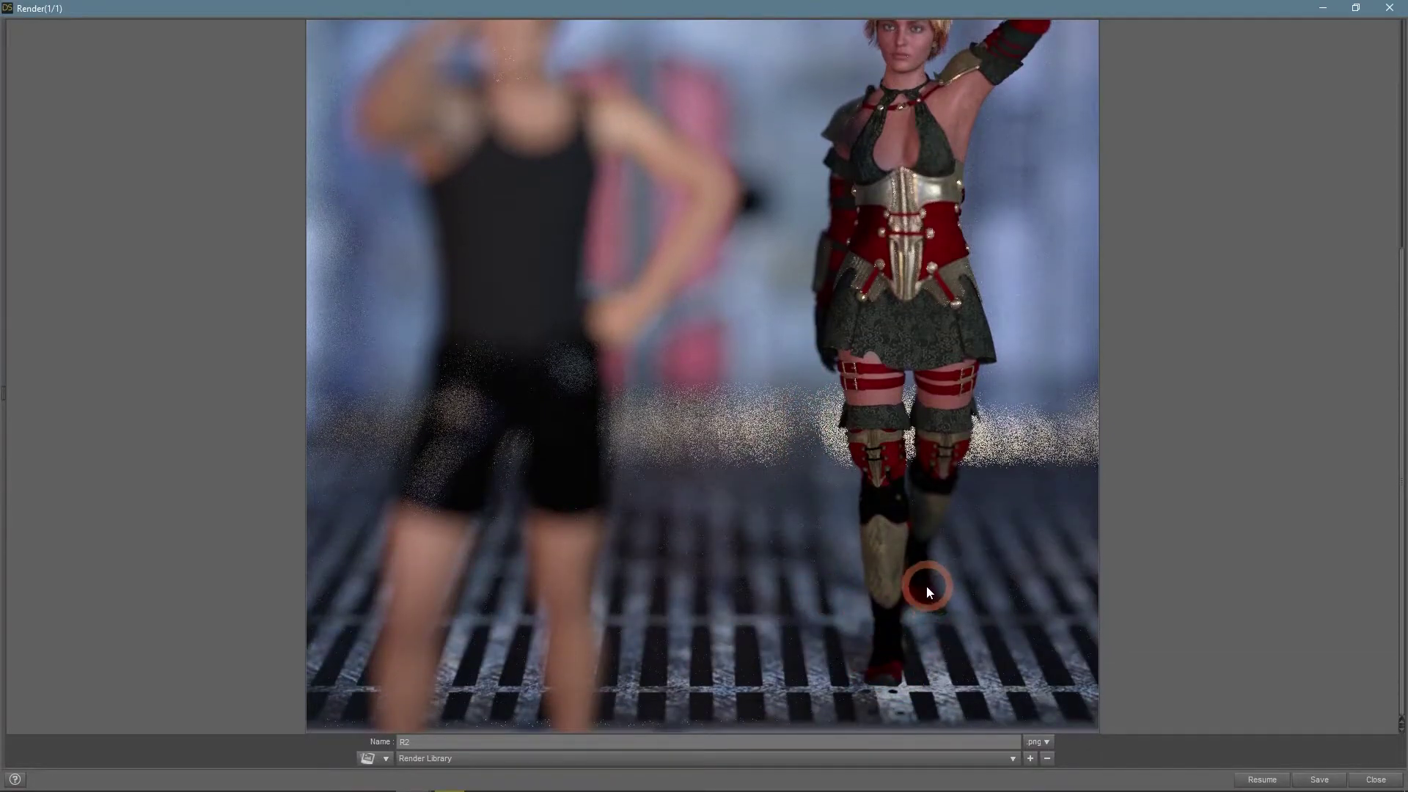
pyautogui.scroll(4, 1007, 564)
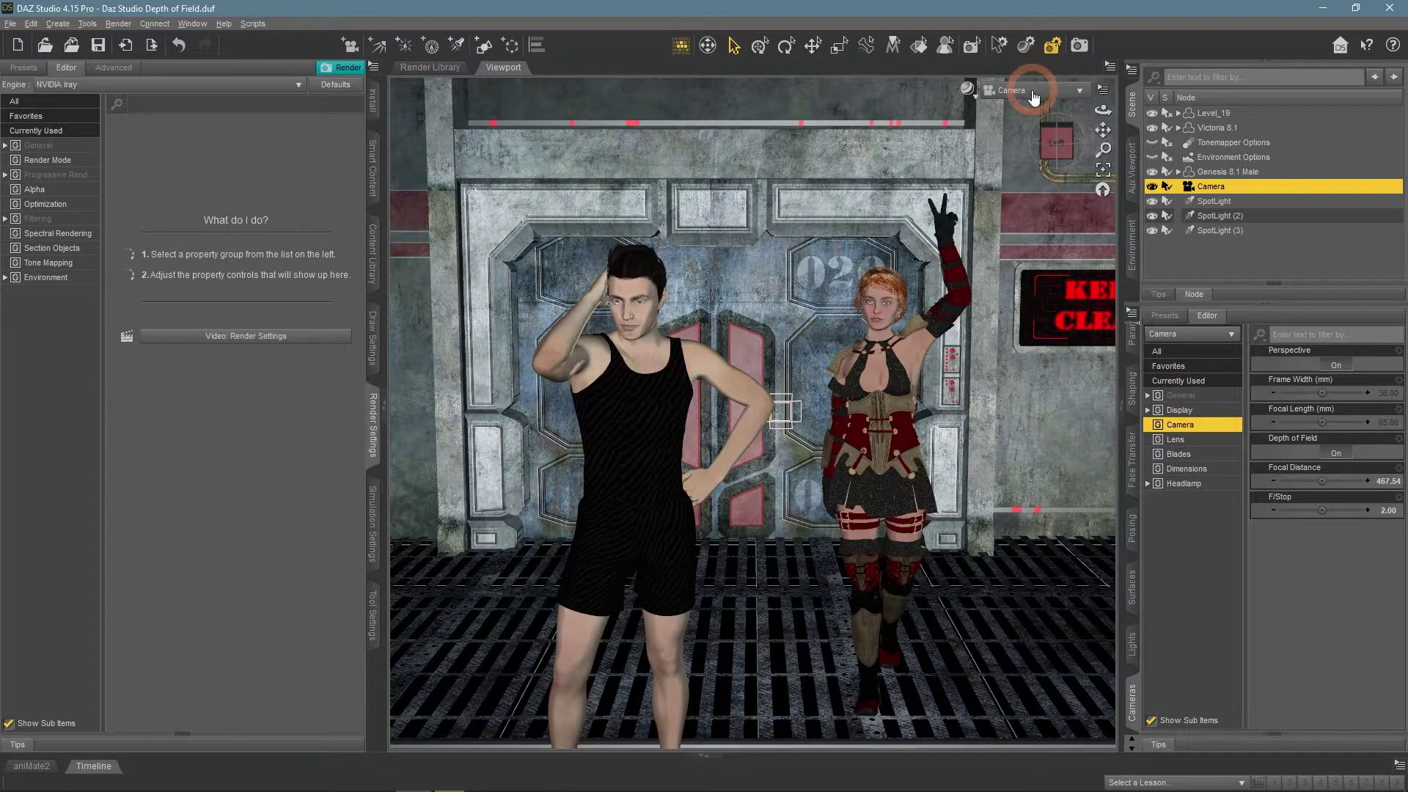
pyautogui.click(1031, 91)
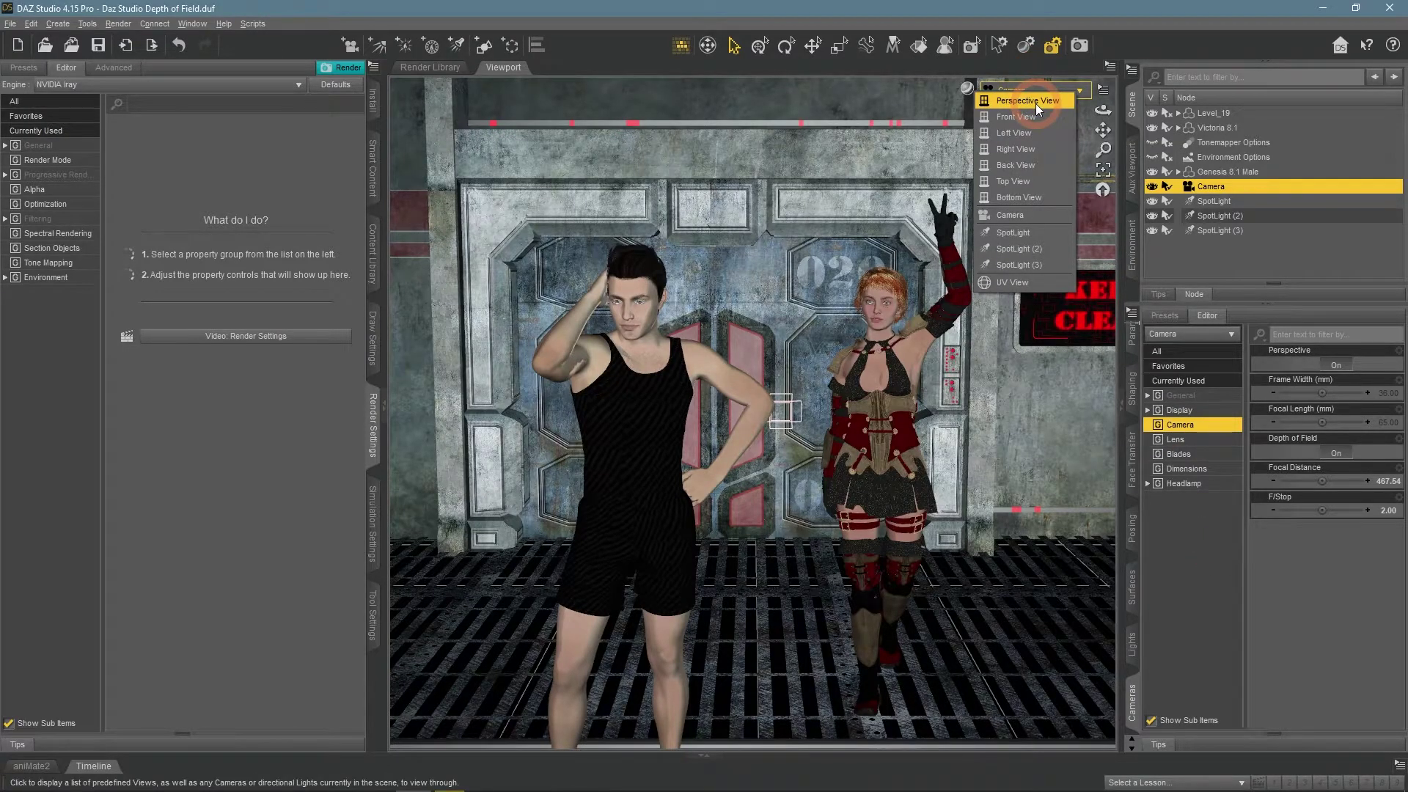
# Step: In Perspective view, raise the camera F/Stop to 27.00 and set Focal Distance to 405
pyautogui.click(1036, 102)
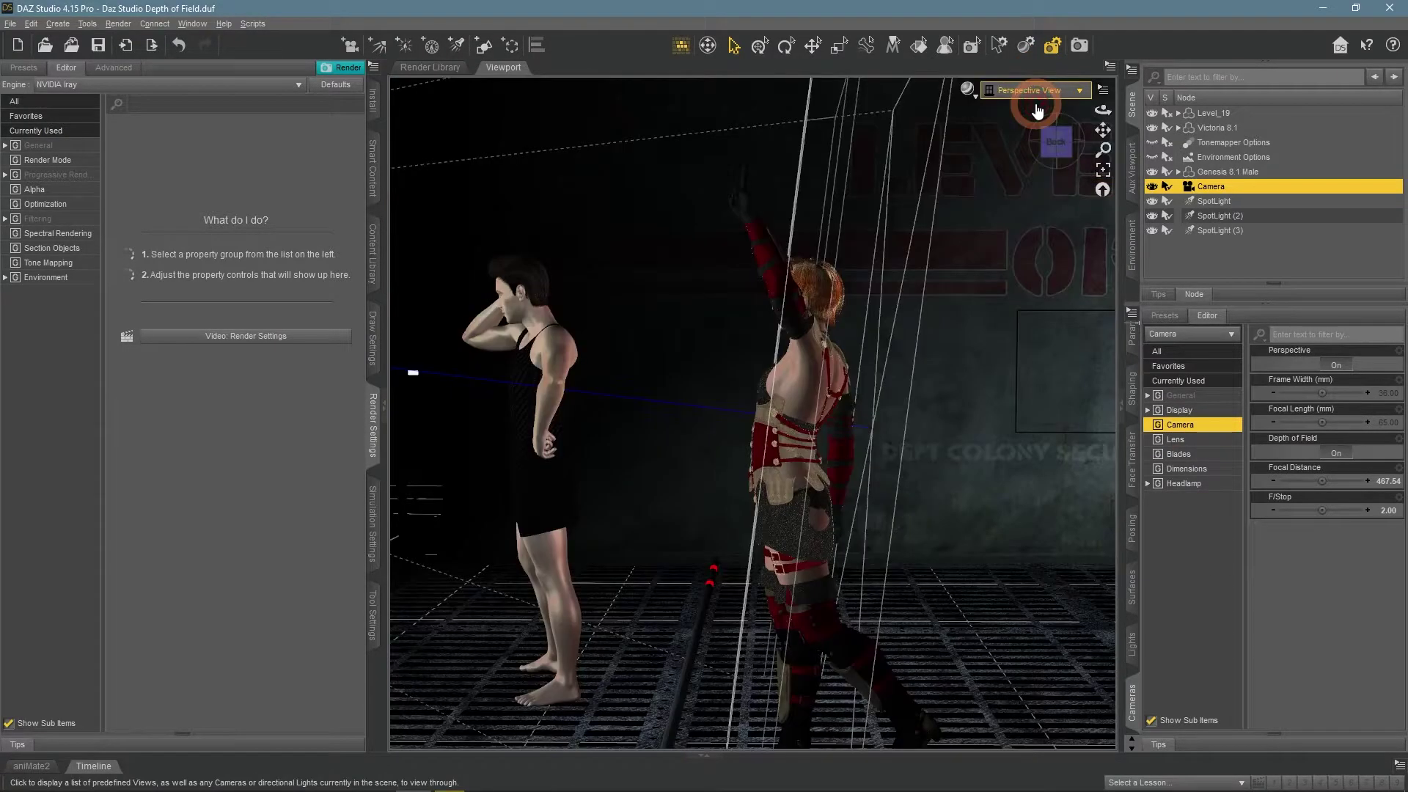
pyautogui.moveTo(1099, 132)
pyautogui.mouseDown()
pyautogui.moveTo(1042, 134)
pyautogui.moveTo(1096, 130)
pyautogui.mouseUp()
pyautogui.moveTo(1321, 480); pyautogui.dragTo(1320, 481)
pyautogui.click(1105, 130)
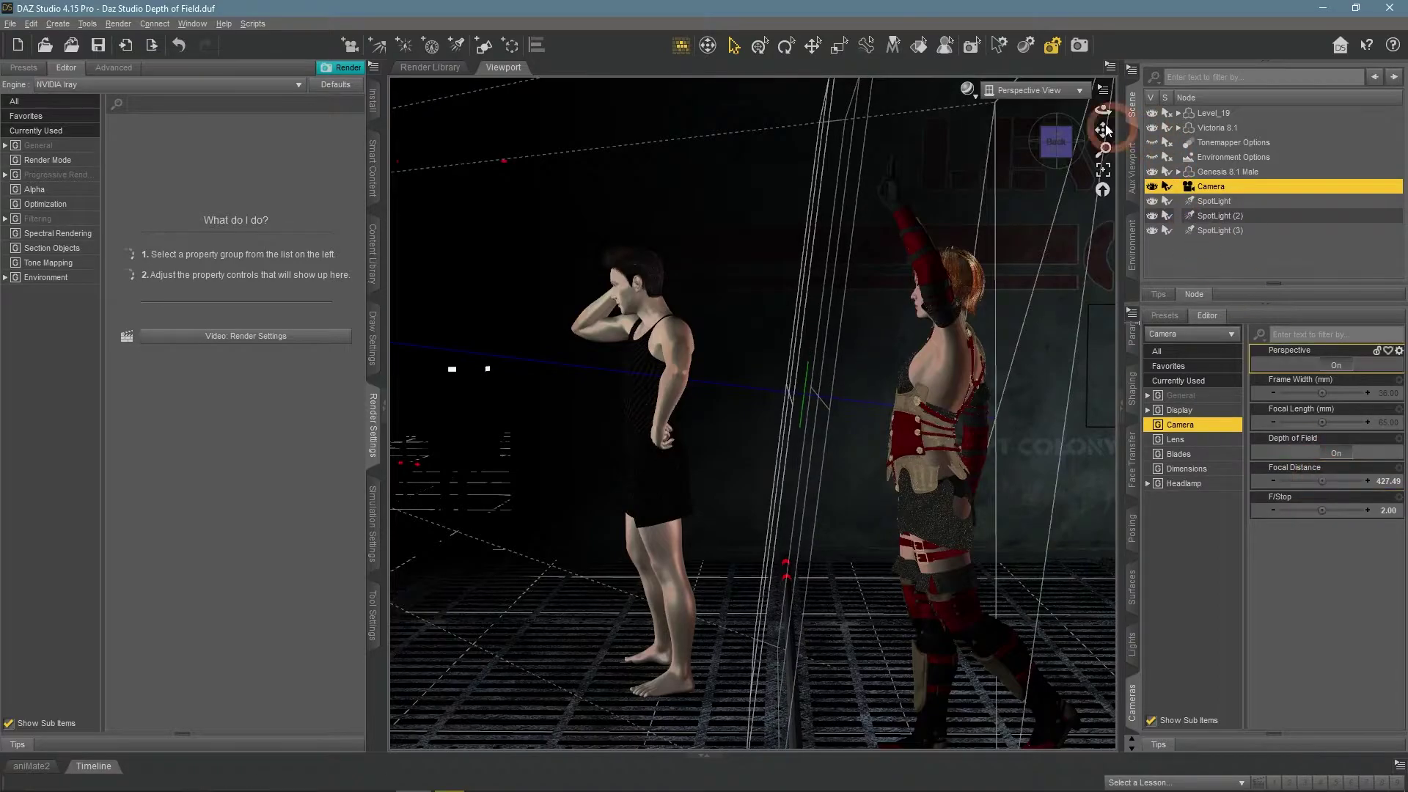
pyautogui.moveTo(1107, 130); pyautogui.dragTo(1125, 128)
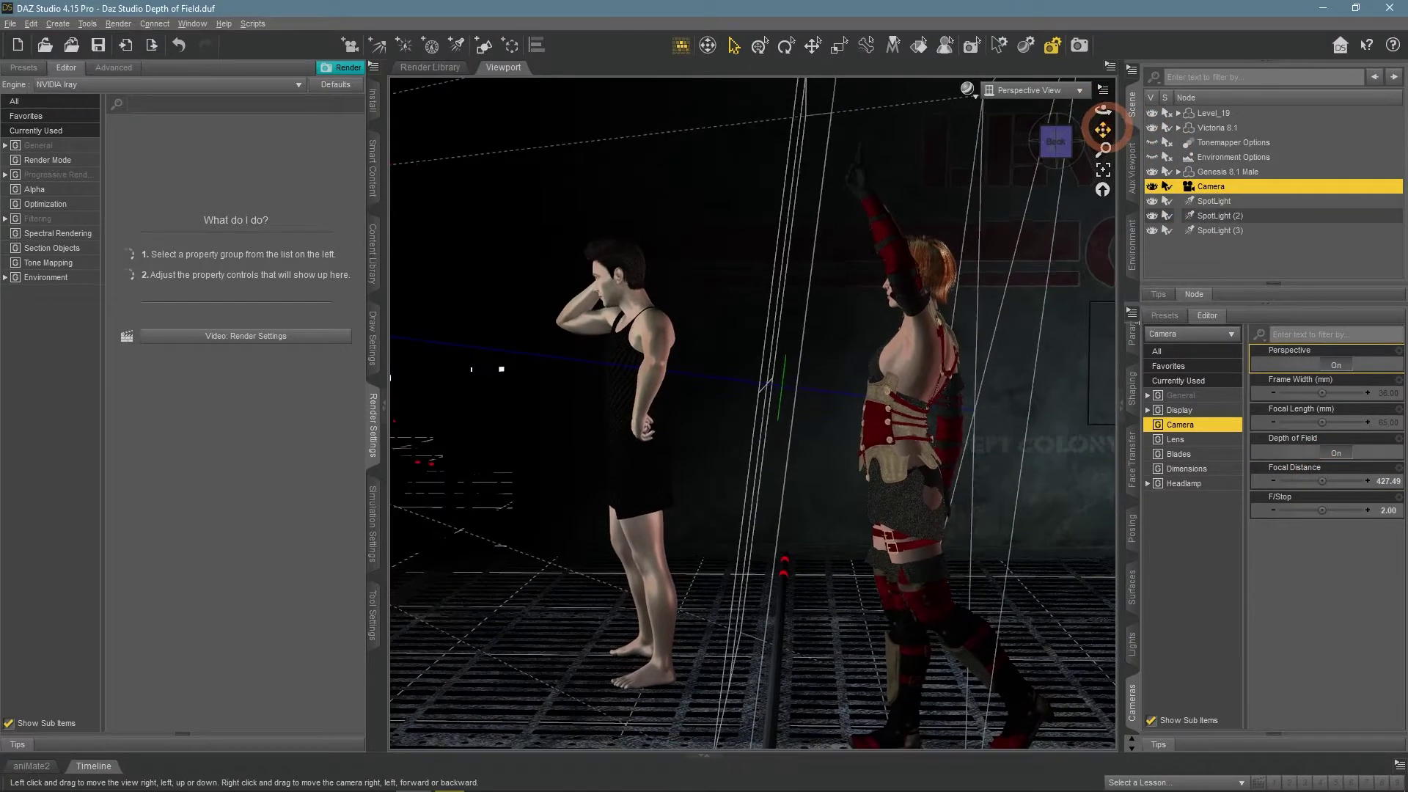
pyautogui.moveTo(1355, 517)
pyautogui.mouseDown()
pyautogui.moveTo(1321, 511)
pyautogui.moveTo(1314, 481)
pyautogui.moveTo(1319, 512)
pyautogui.moveTo(1380, 519)
pyautogui.mouseUp()
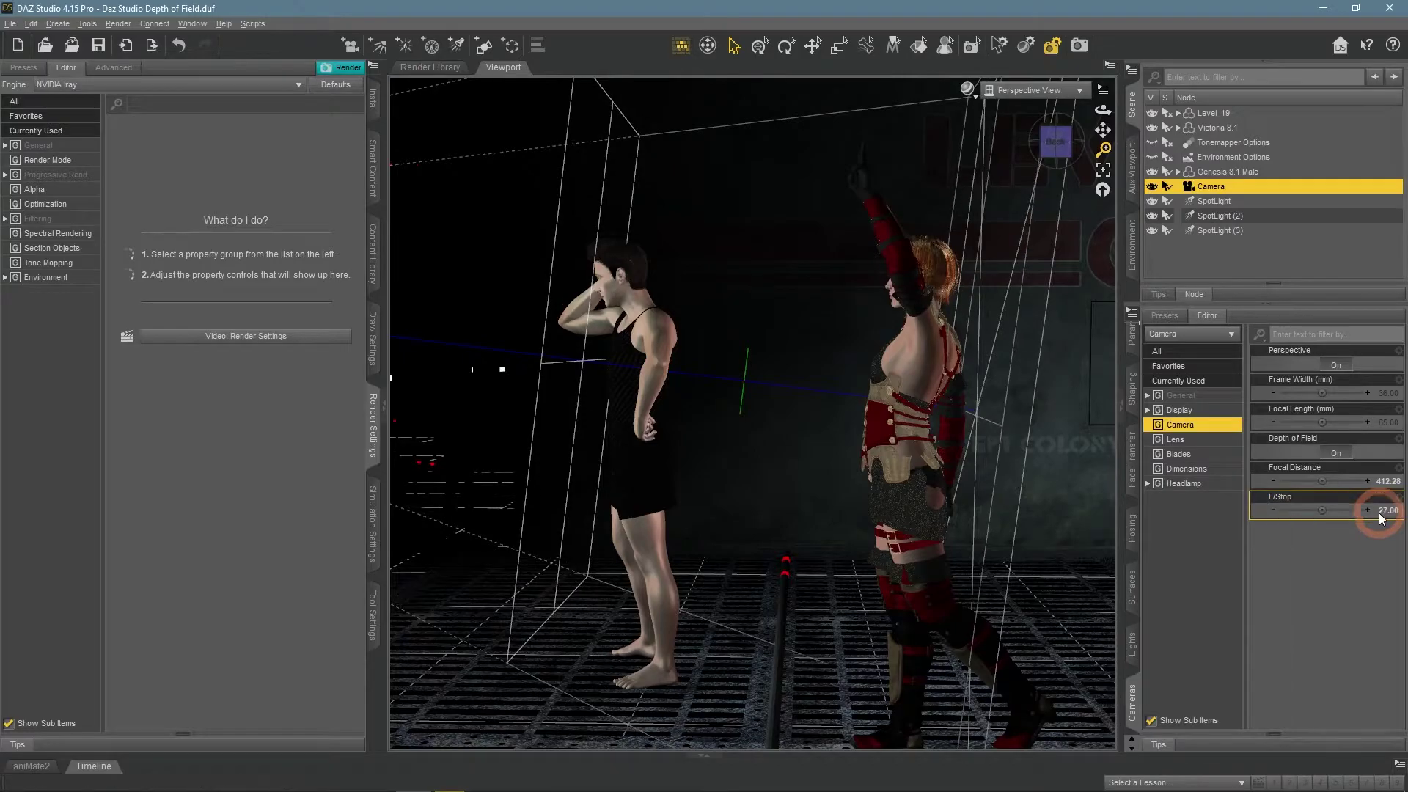
pyautogui.moveTo(1317, 482); pyautogui.dragTo(1320, 477)
pyautogui.moveTo(1103, 110); pyautogui.dragTo(1032, 191)
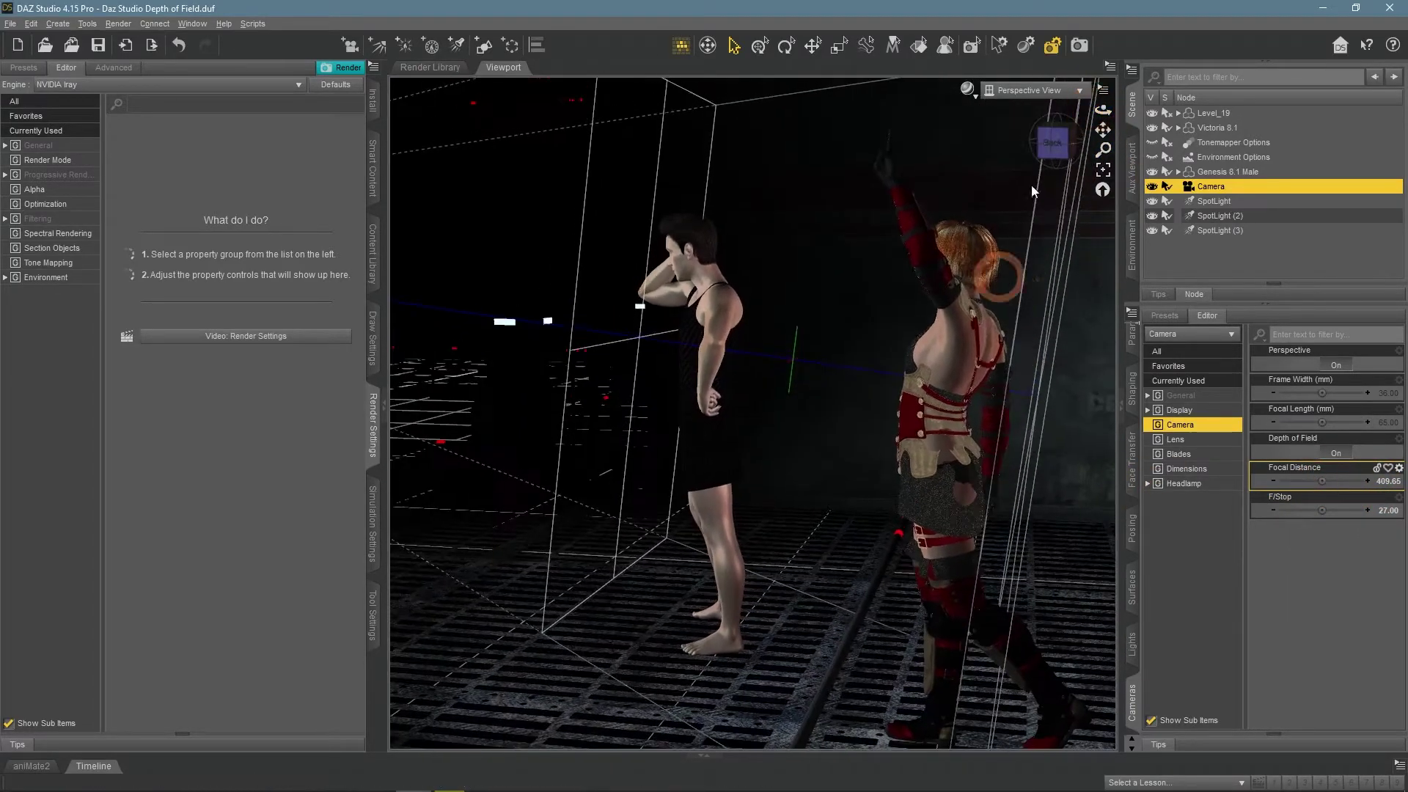
pyautogui.moveTo(1103, 109)
pyautogui.mouseDown()
pyautogui.moveTo(1335, 471)
pyautogui.moveTo(1357, 477)
pyautogui.moveTo(1103, 111)
pyautogui.mouseUp()
pyautogui.click(1367, 480)
# Step: Render again through the scene camera and inspect the deep-focus image with both figures sharp
pyautogui.click(1027, 91)
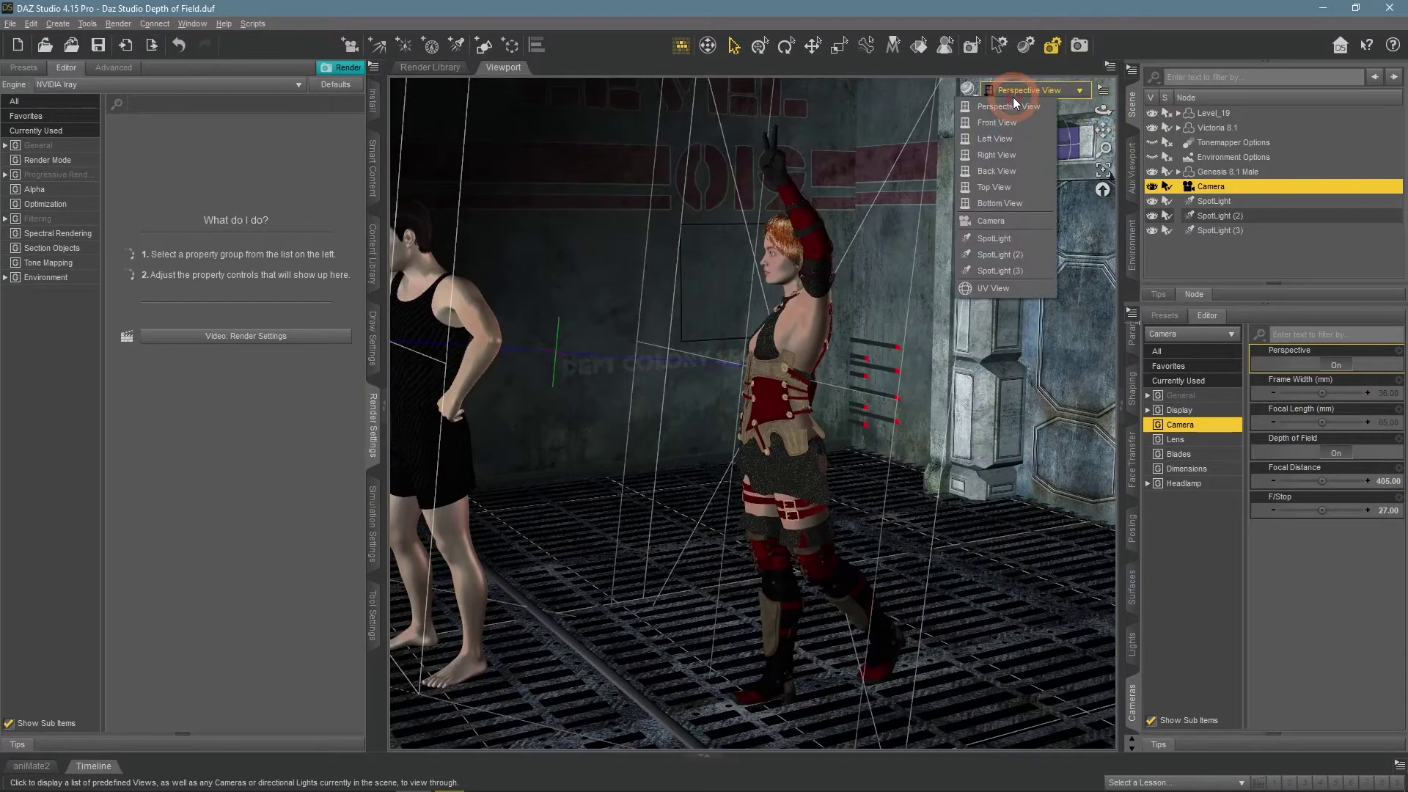
pyautogui.click(996, 220)
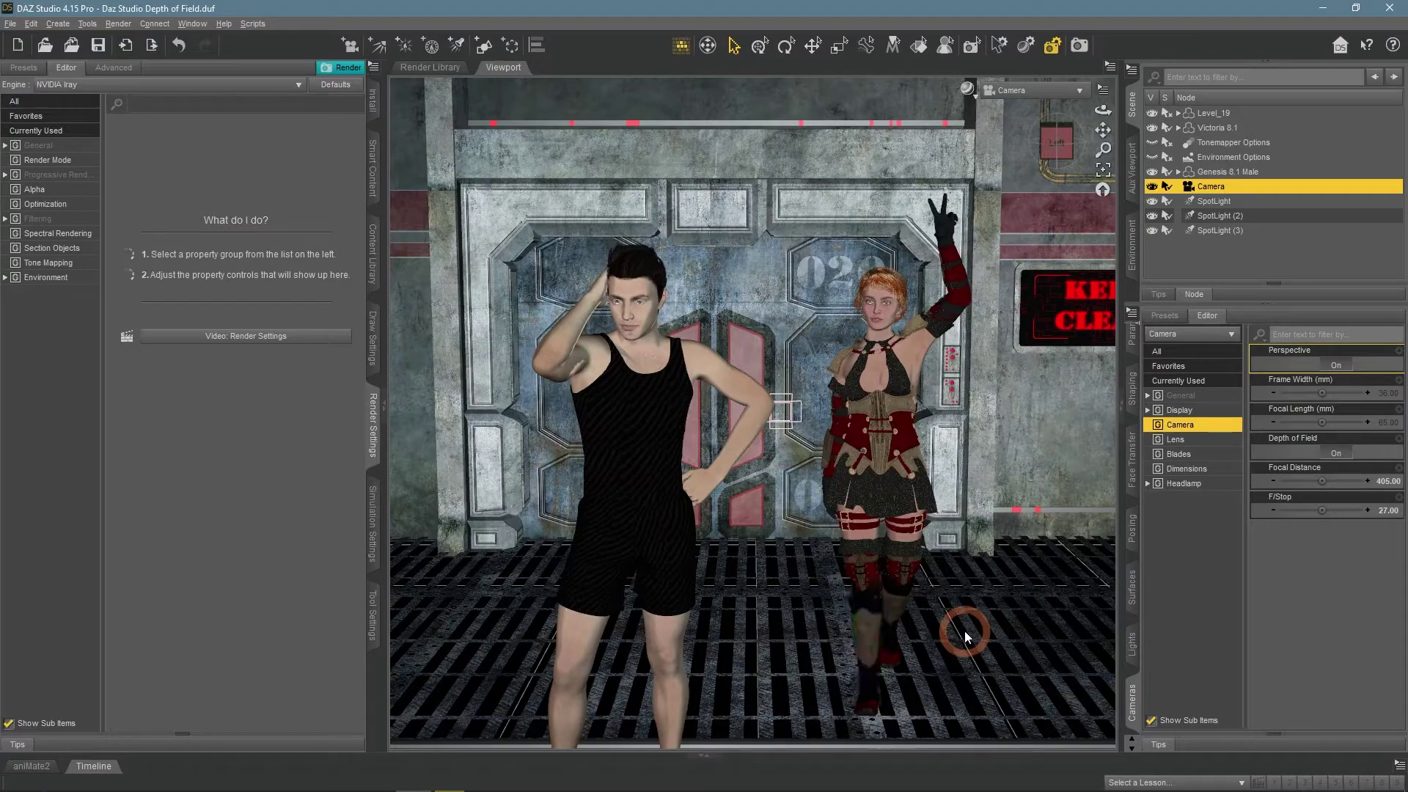
pyautogui.click(344, 68)
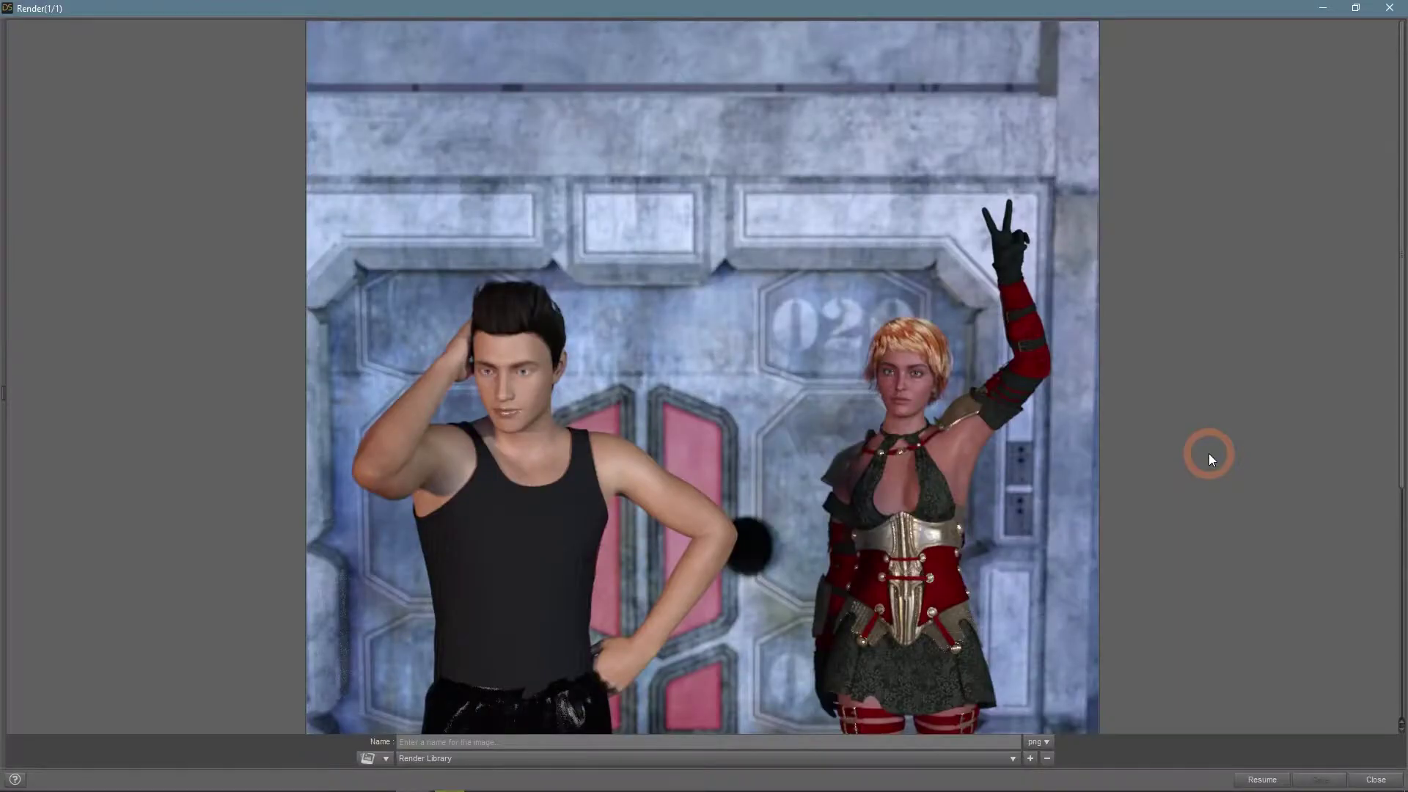
pyautogui.scroll(-2, 1211, 458)
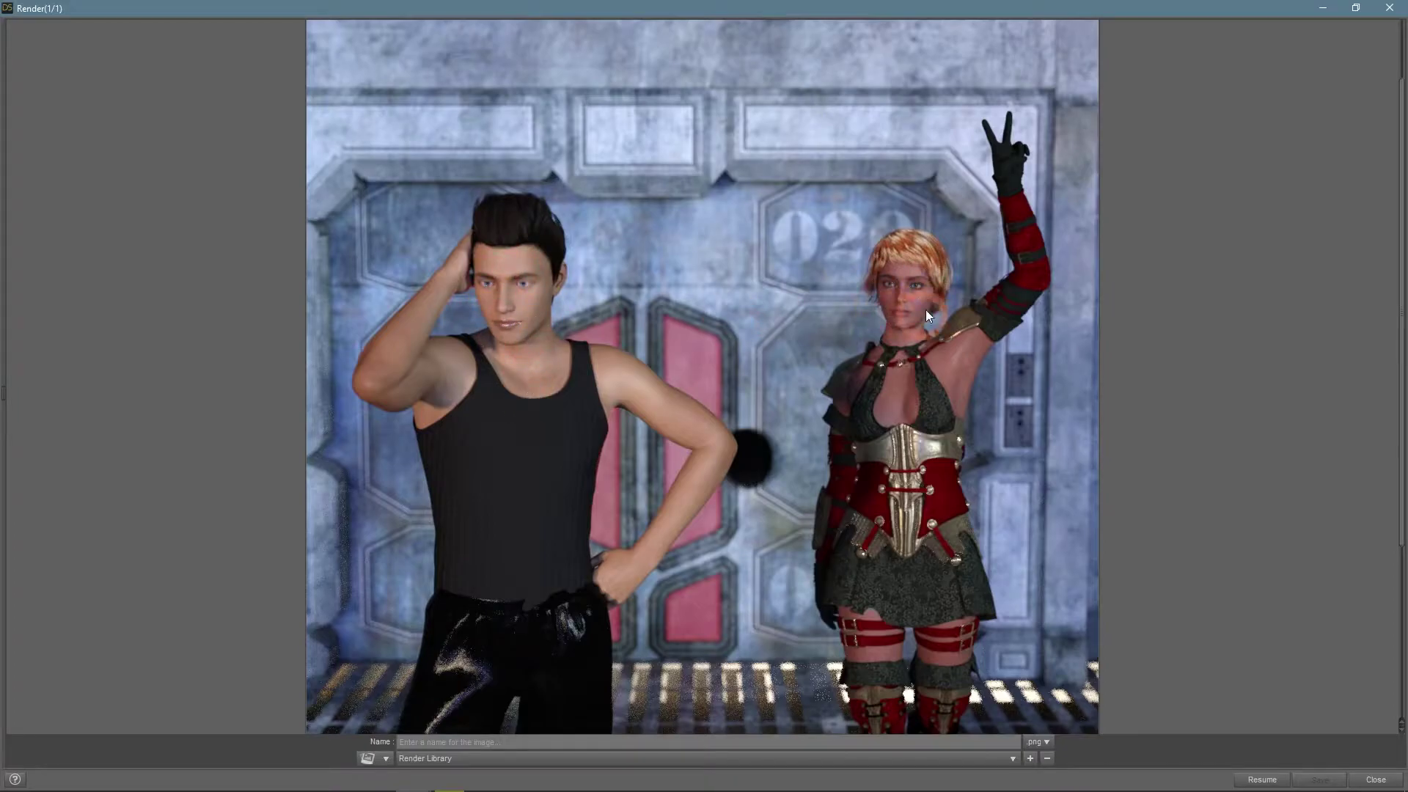
pyautogui.scroll(-5, 803, 368)
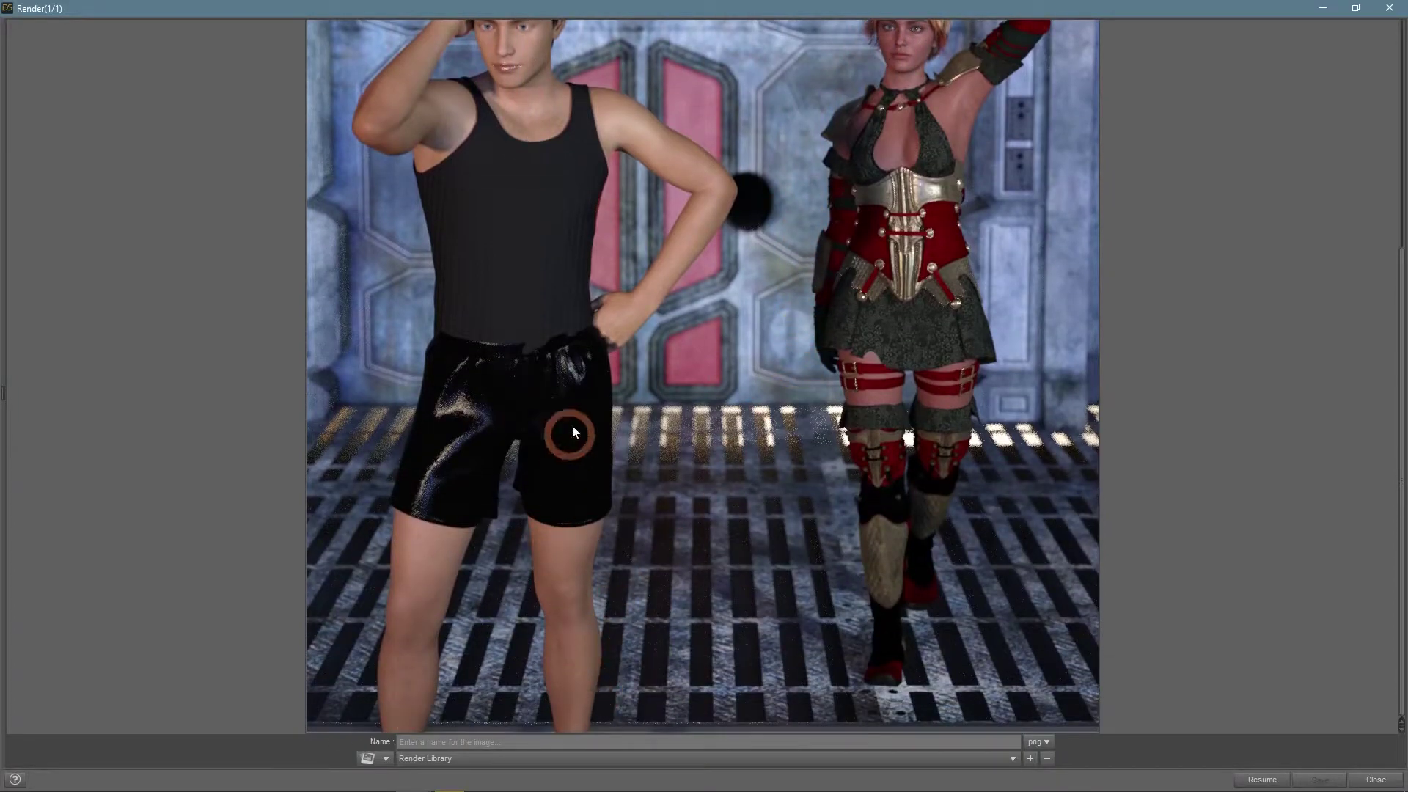
pyautogui.scroll(3, 891, 374)
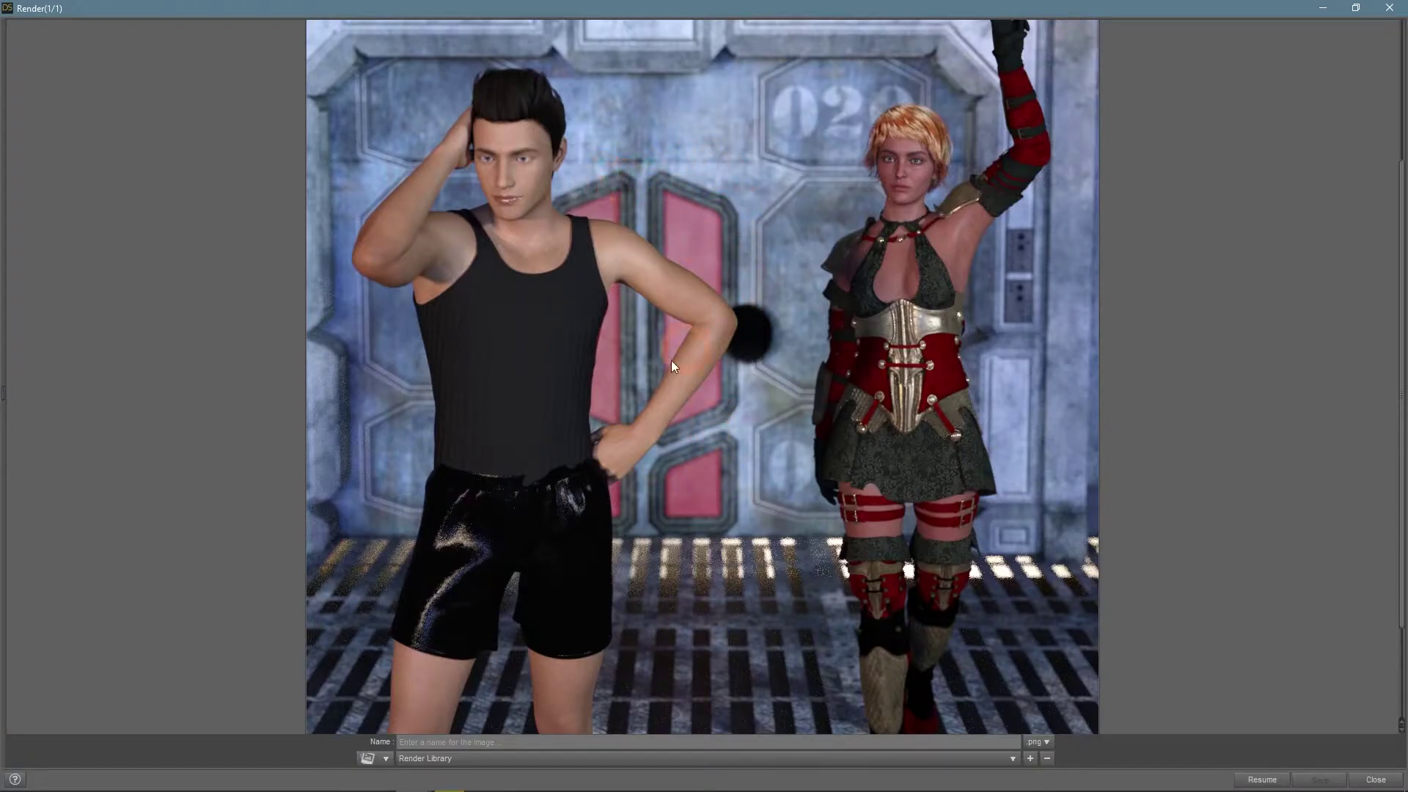
pyautogui.scroll(5, 706, 608)
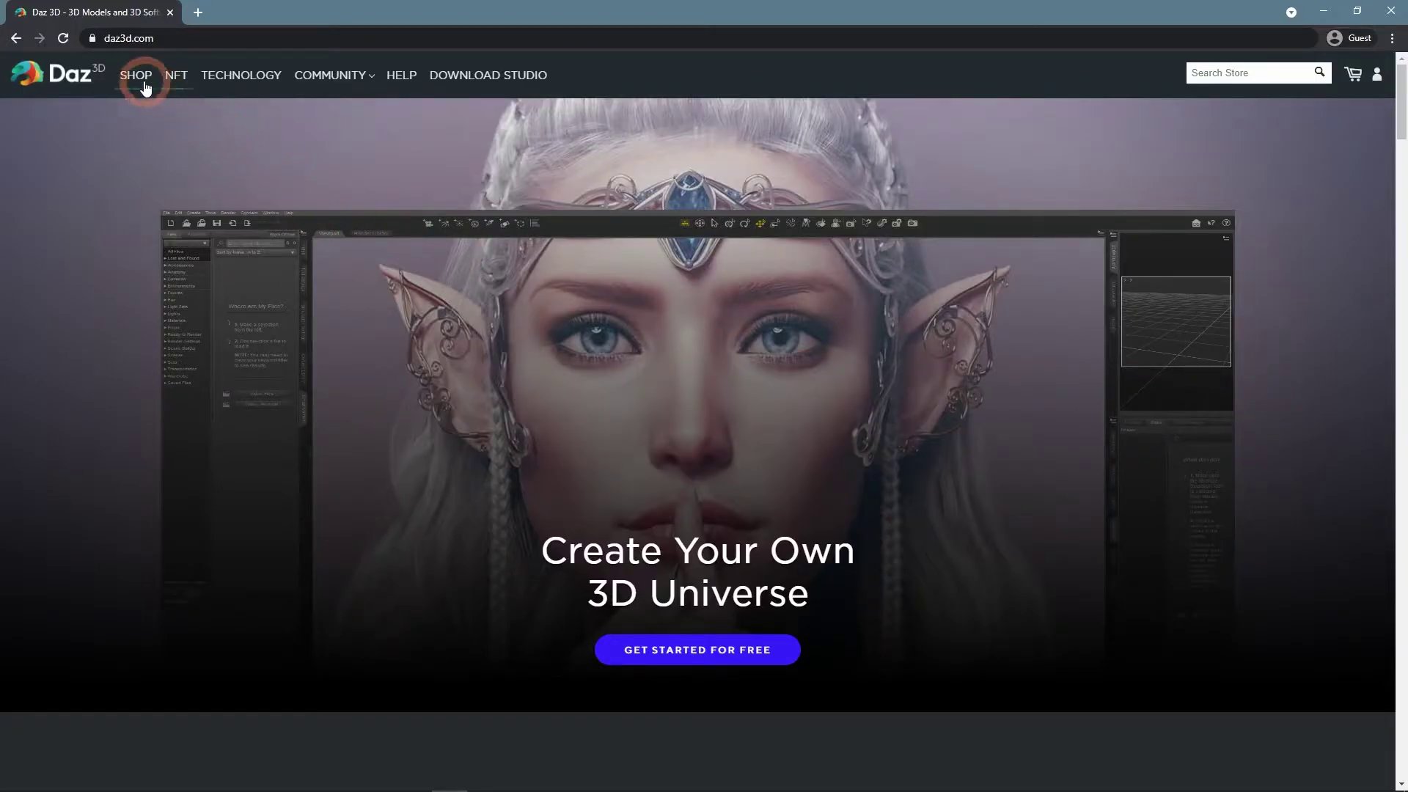
# Step: Go to the Daz 3D shop and dismiss the Join the Community popup
pyautogui.click(145, 86)
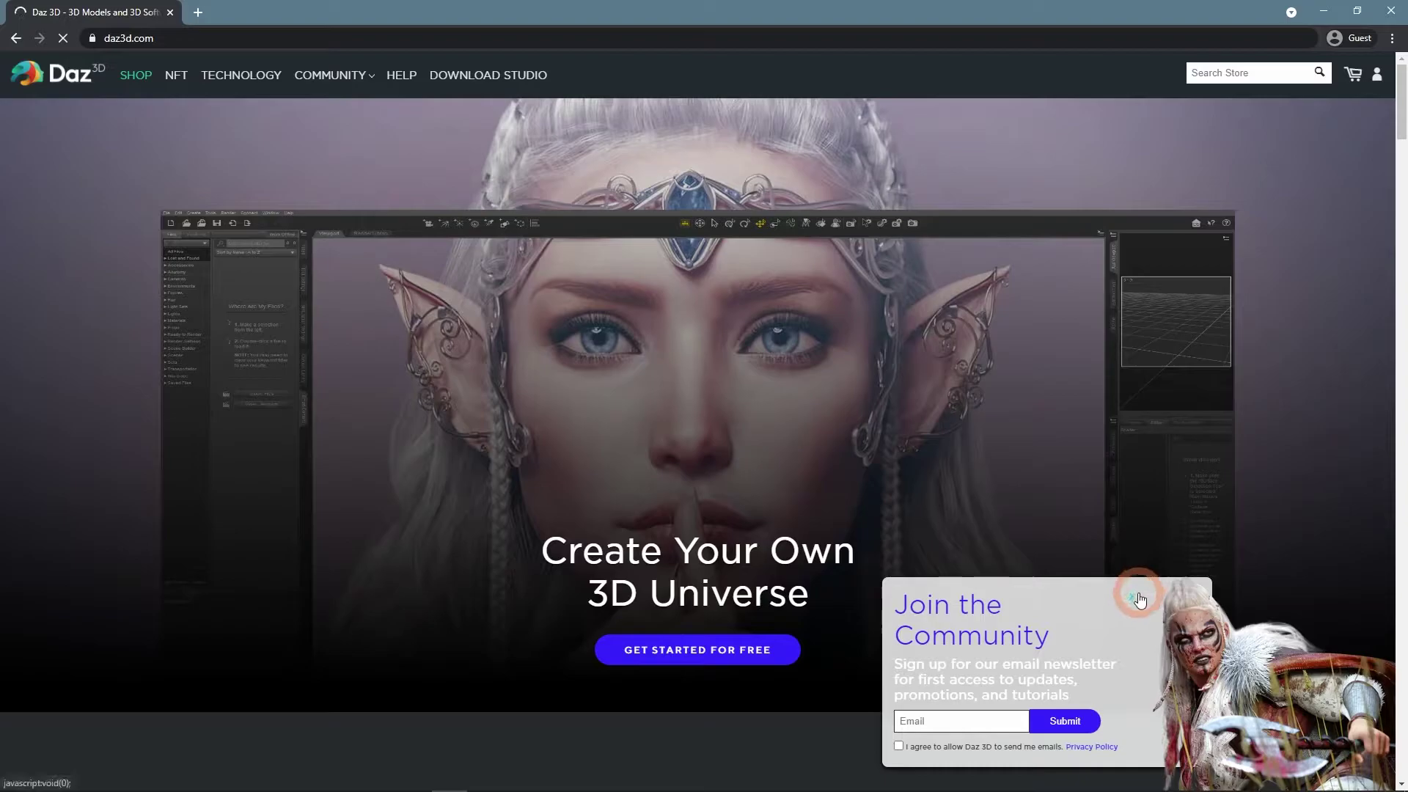
pyautogui.click(1139, 600)
pyautogui.scroll(-2, 113, 528)
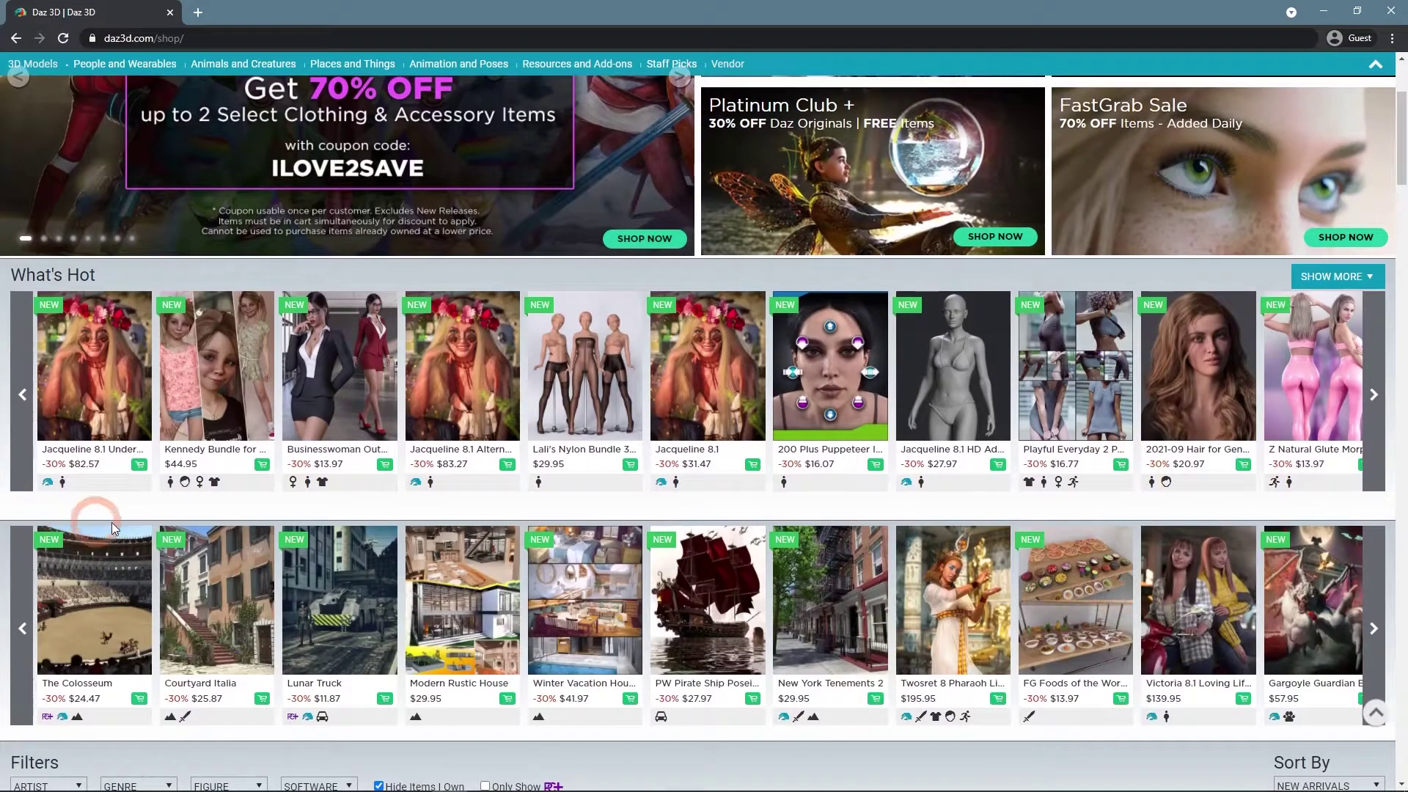
pyautogui.scroll(-2, 114, 528)
pyautogui.scroll(2, 96, 477)
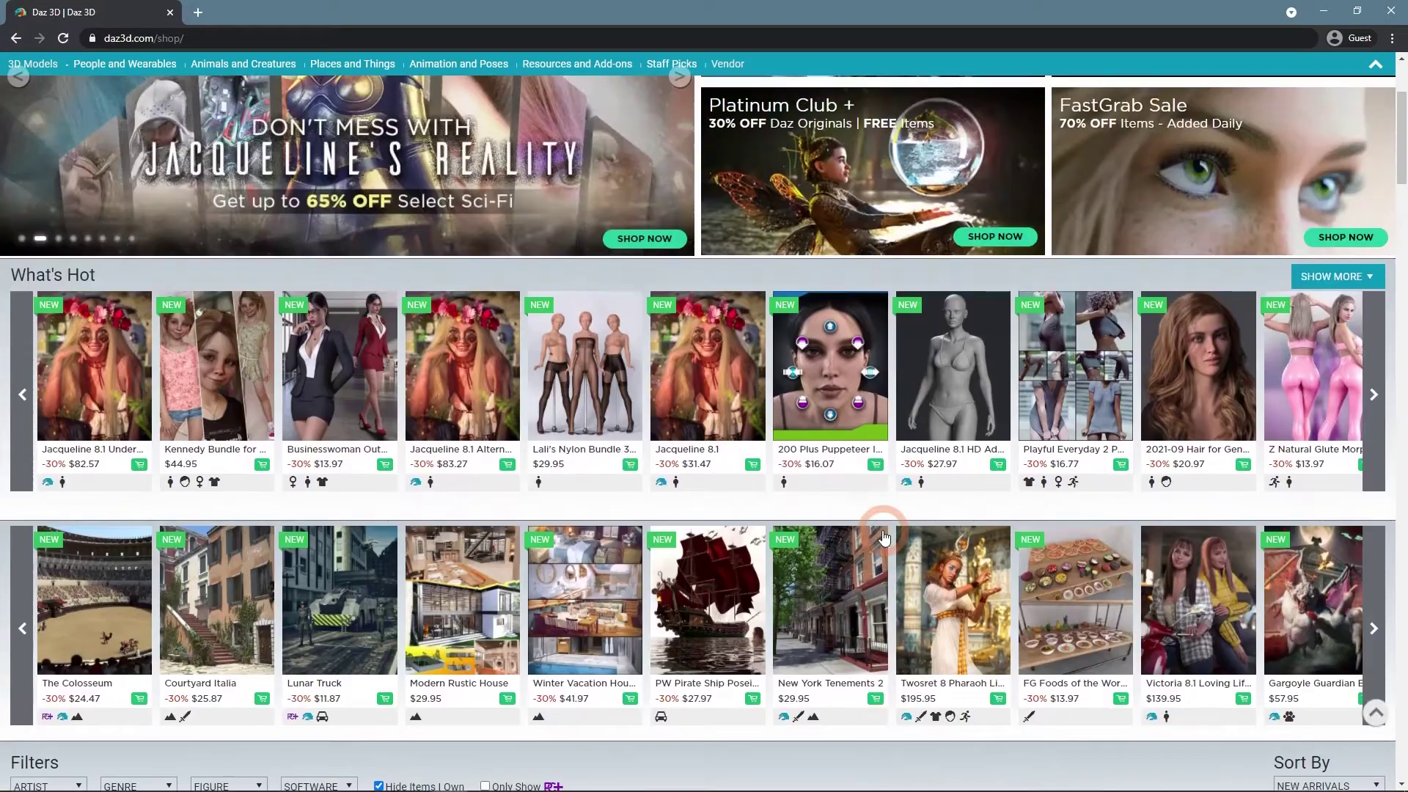
# Step: Open the Jacqueline 8.1 Undercover bundle and then its Jacqueline 8.1 product page
pyautogui.click(71, 419)
pyautogui.scroll(-4, 237, 688)
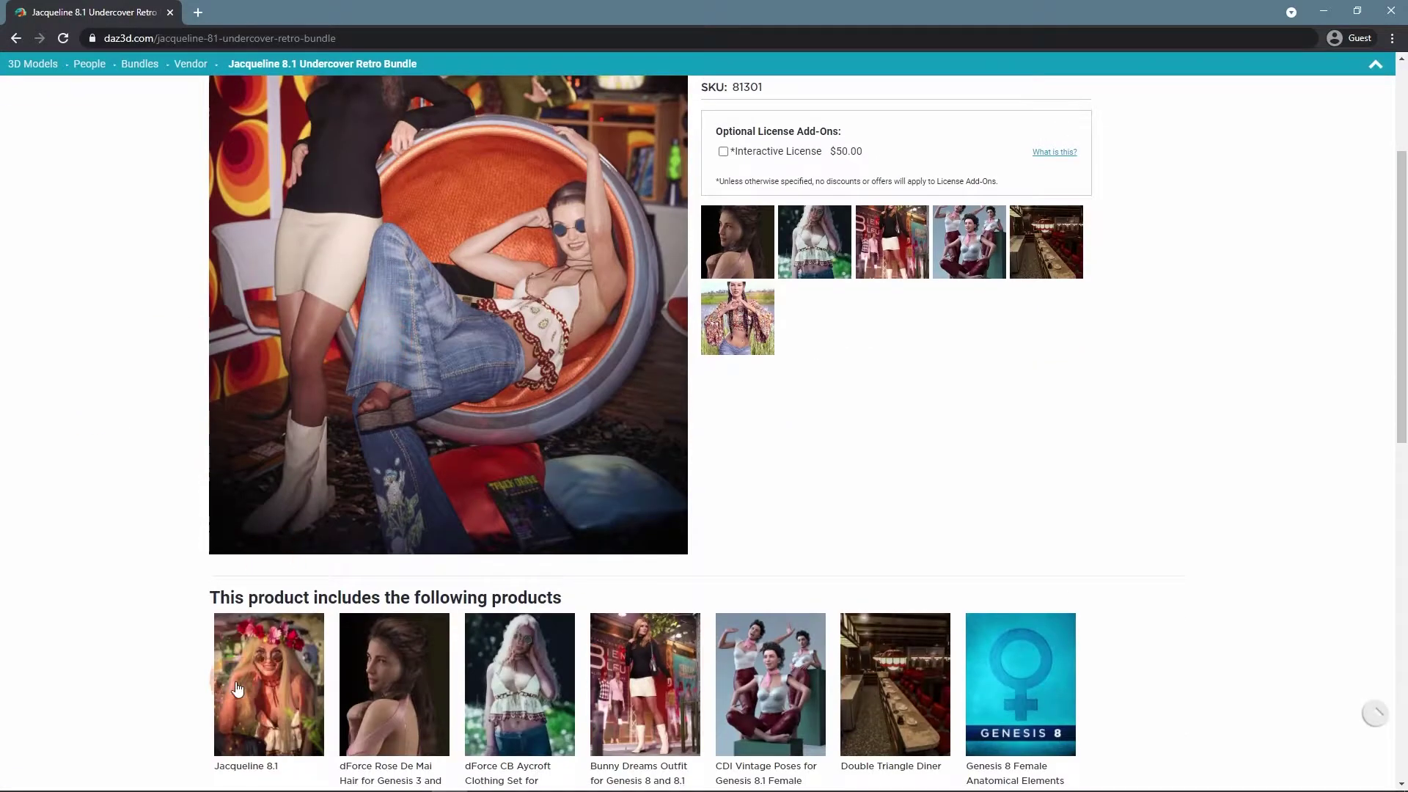
pyautogui.scroll(5, 281, 556)
pyautogui.click(398, 455)
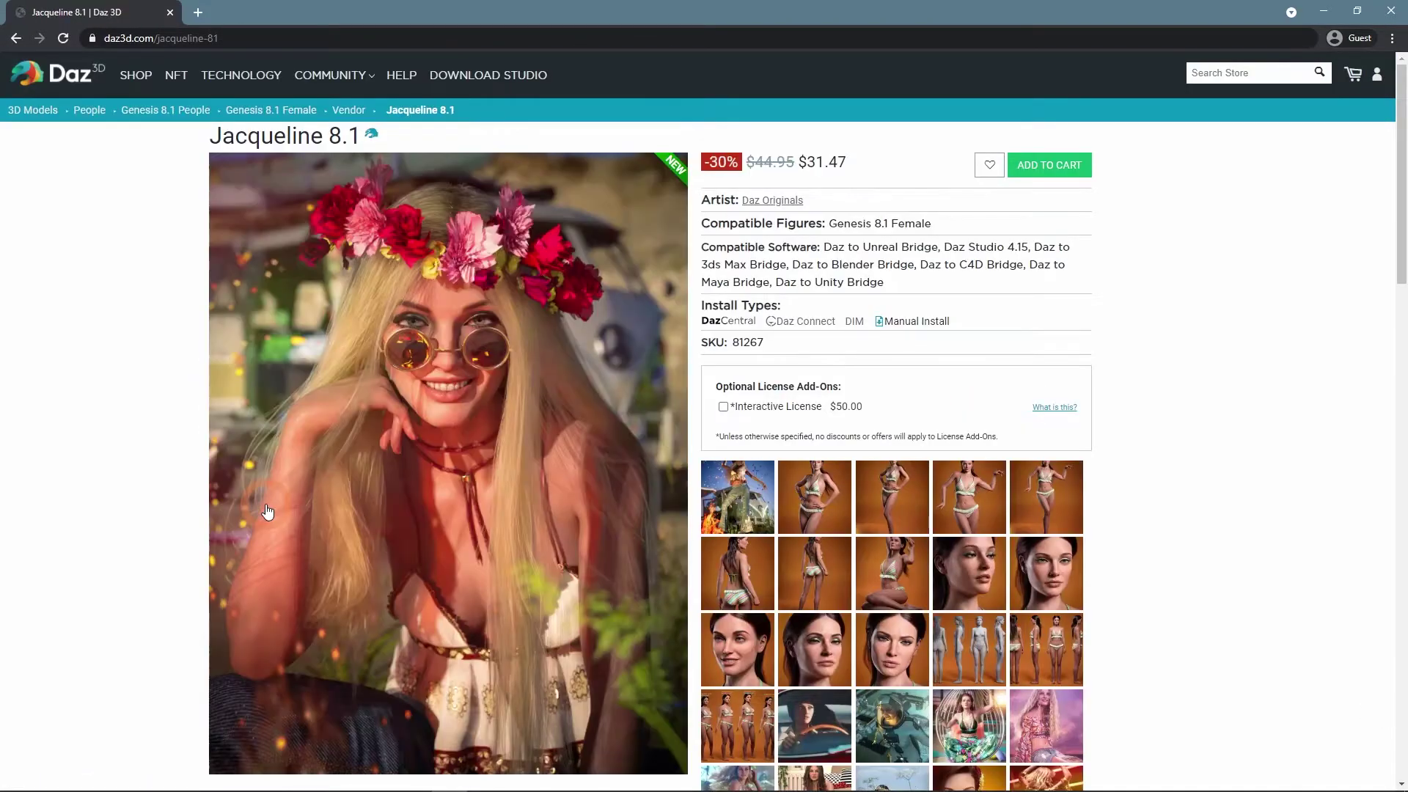
pyautogui.scroll(-3, 267, 511)
# Step: Browse Jacqueline 8.1's gallery, from the main image to the next one and the car-driving image
pyautogui.scroll(2, 417, 311)
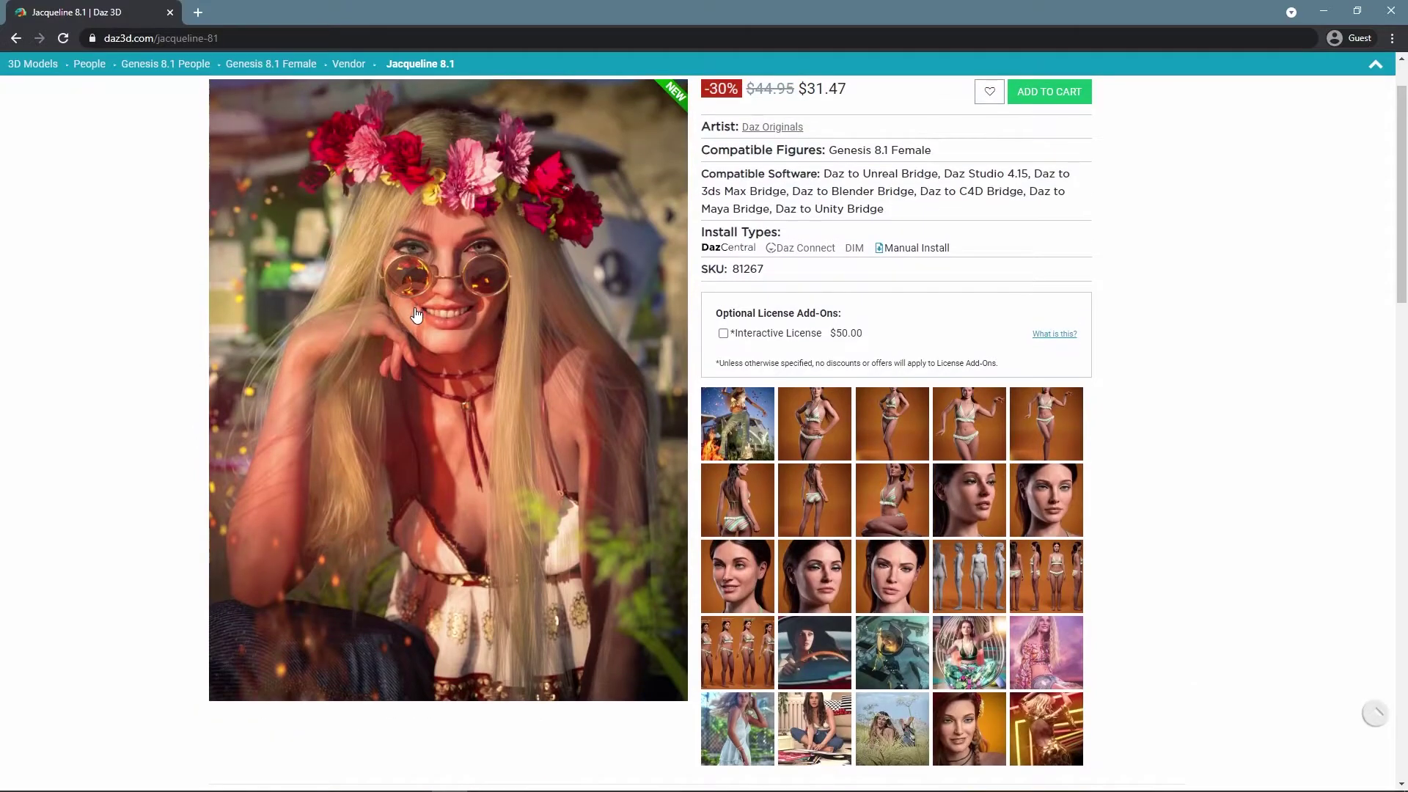
pyautogui.click(416, 314)
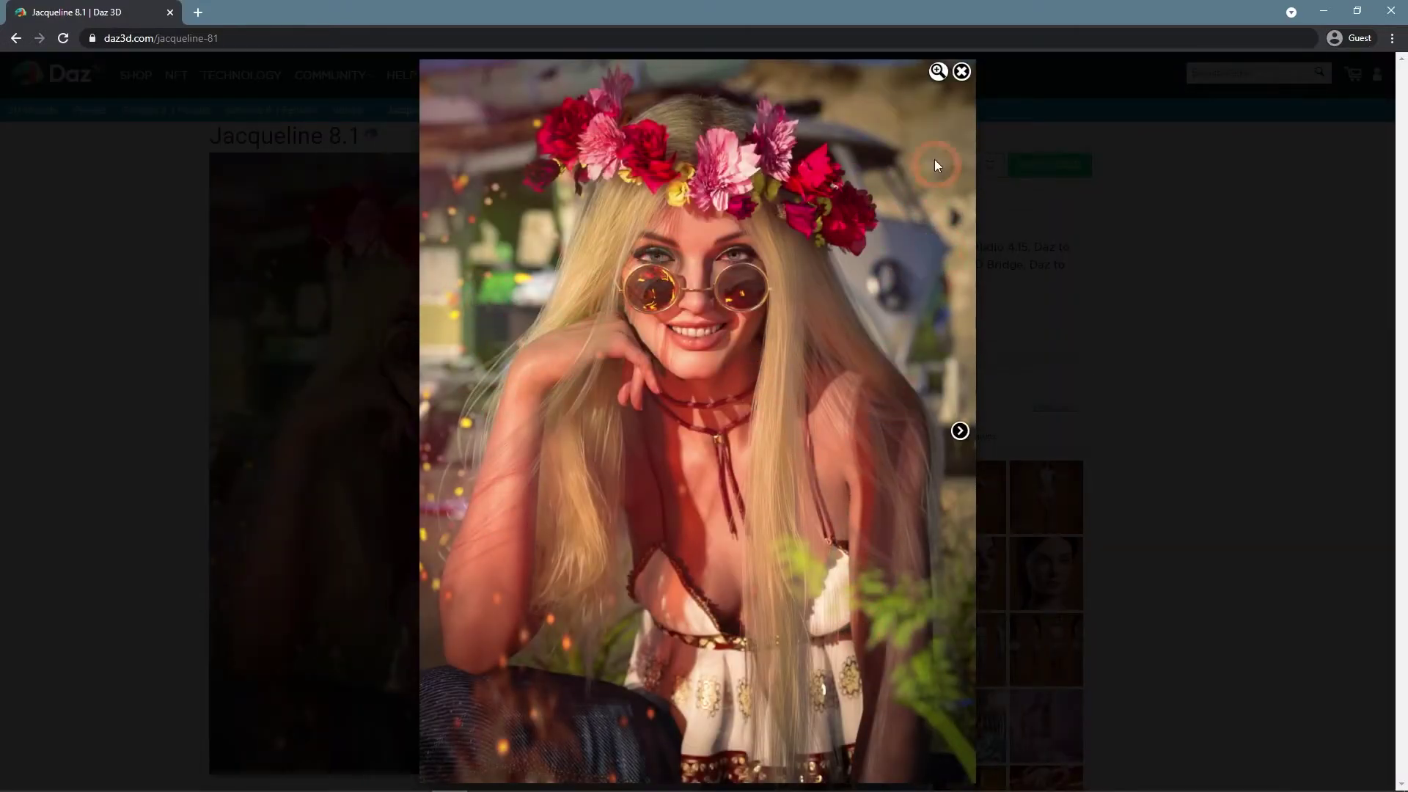
pyautogui.click(959, 429)
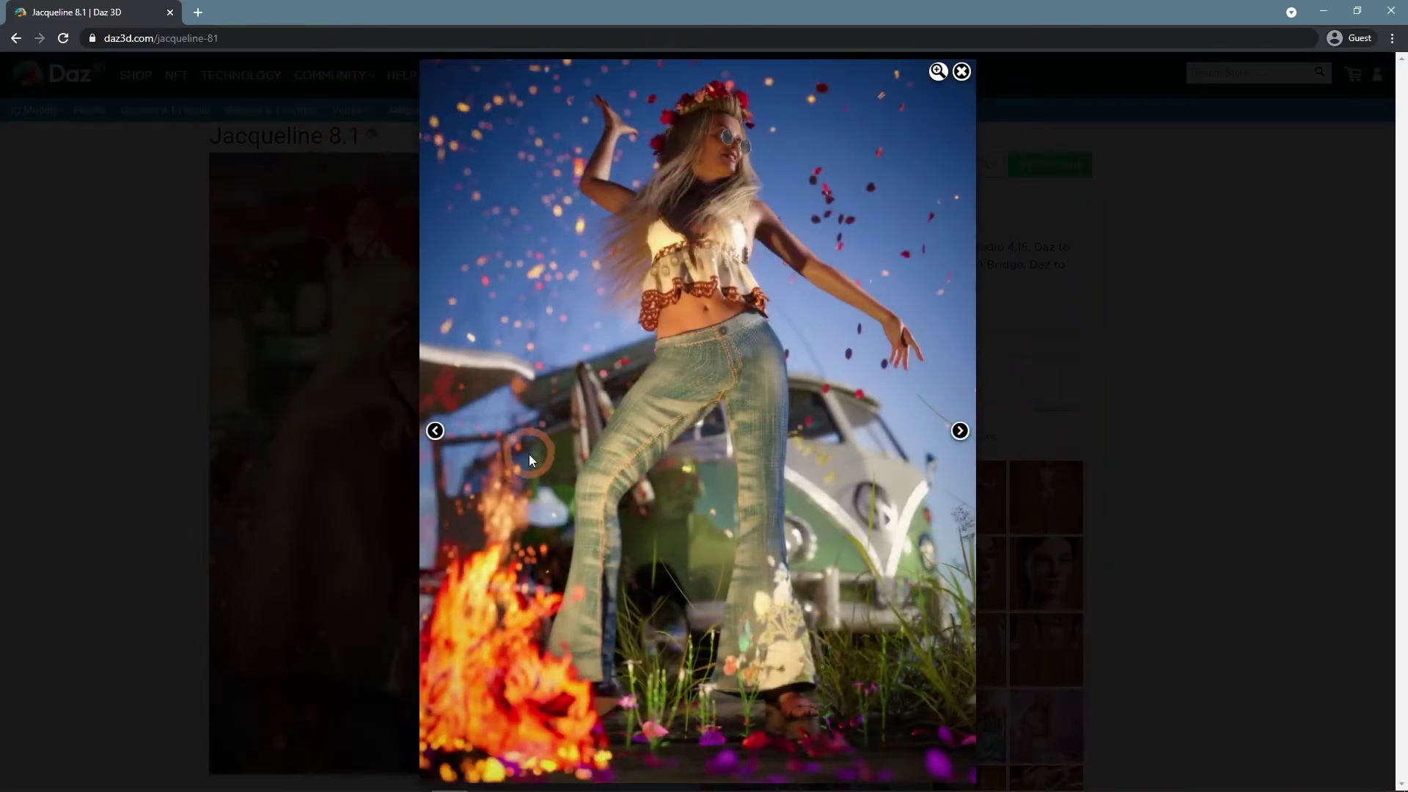
pyautogui.click(1166, 537)
pyautogui.scroll(-1, 1069, 580)
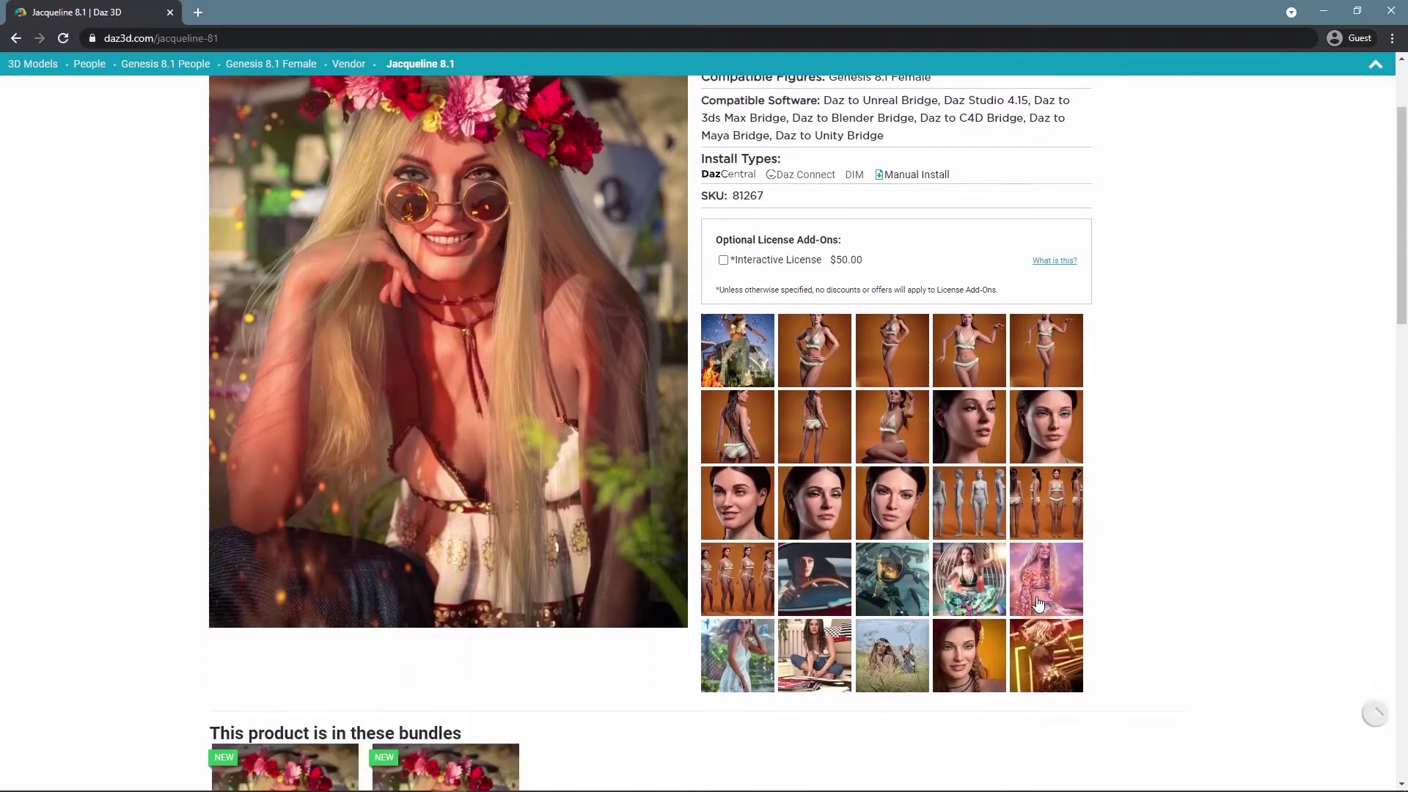
pyautogui.click(830, 587)
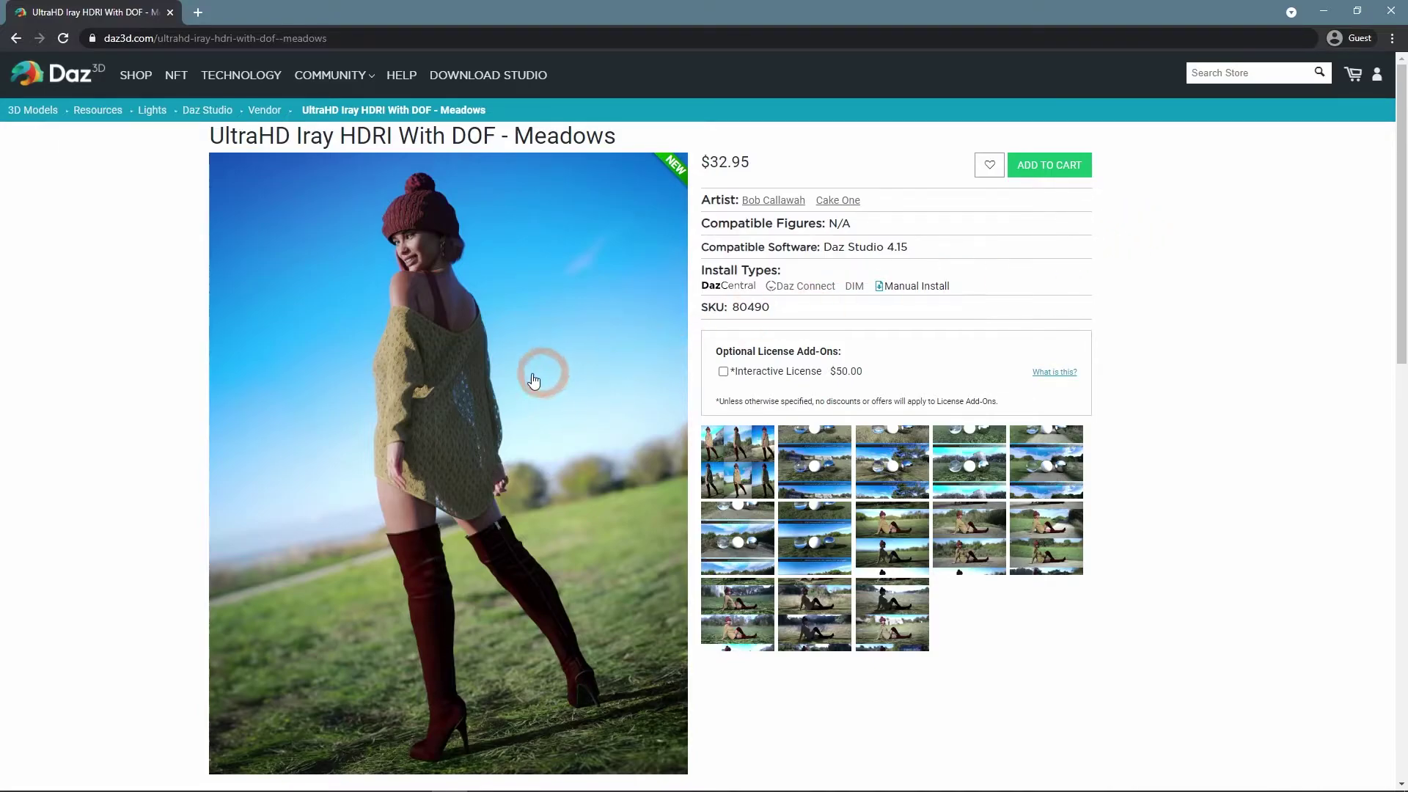
# Step: Page through the Meadows gallery to the six-panel grid and sphere DOF comparison images
pyautogui.click(557, 389)
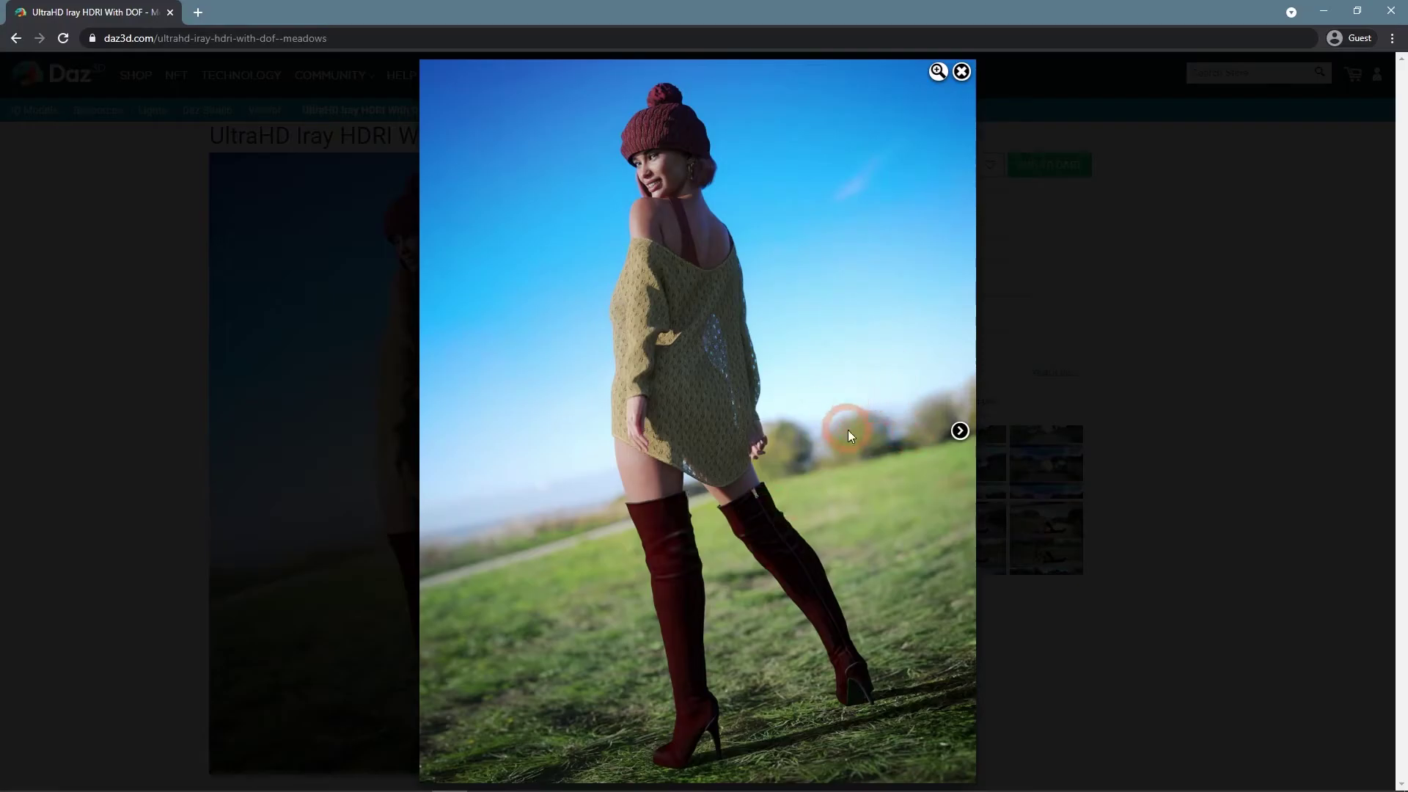
pyautogui.click(958, 432)
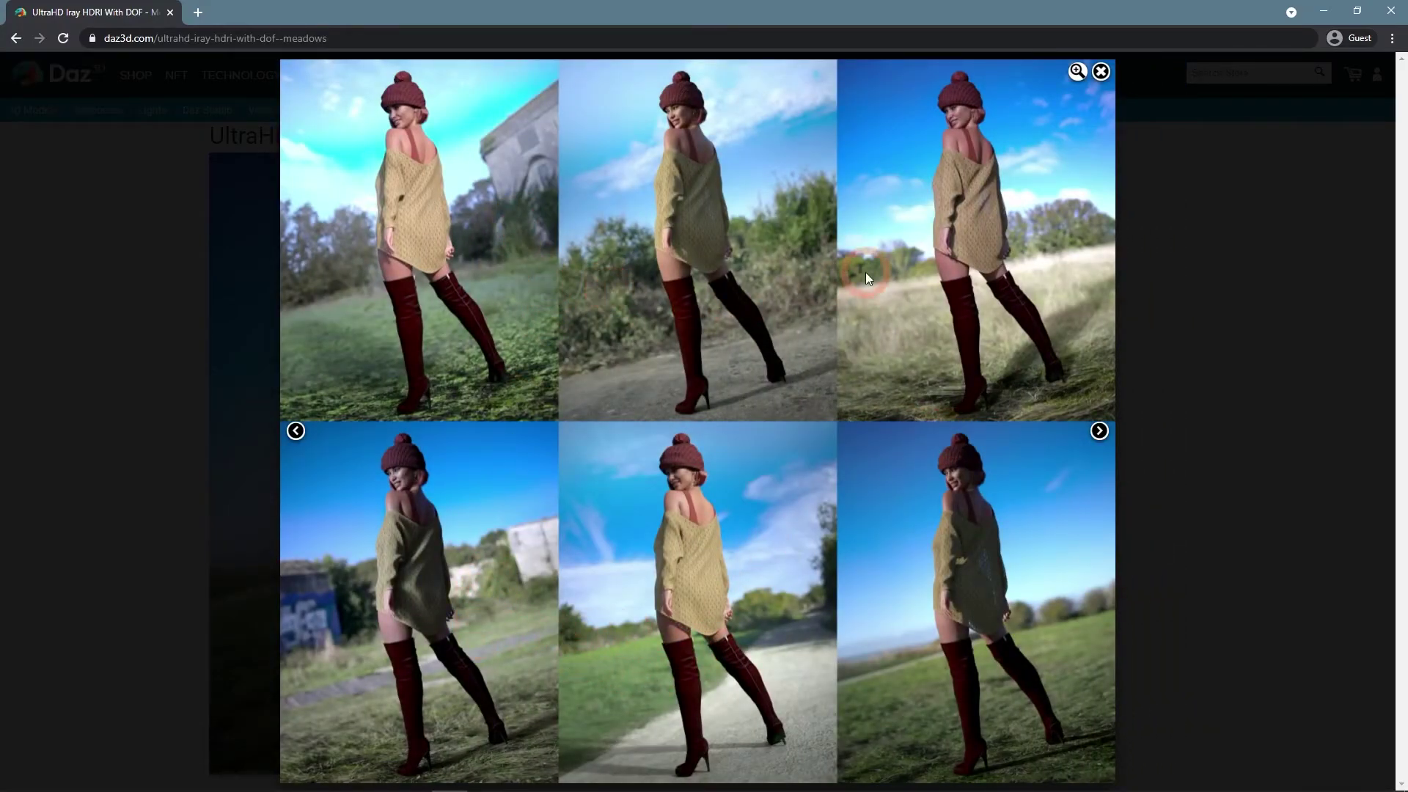
pyautogui.click(1109, 425)
pyautogui.click(1099, 430)
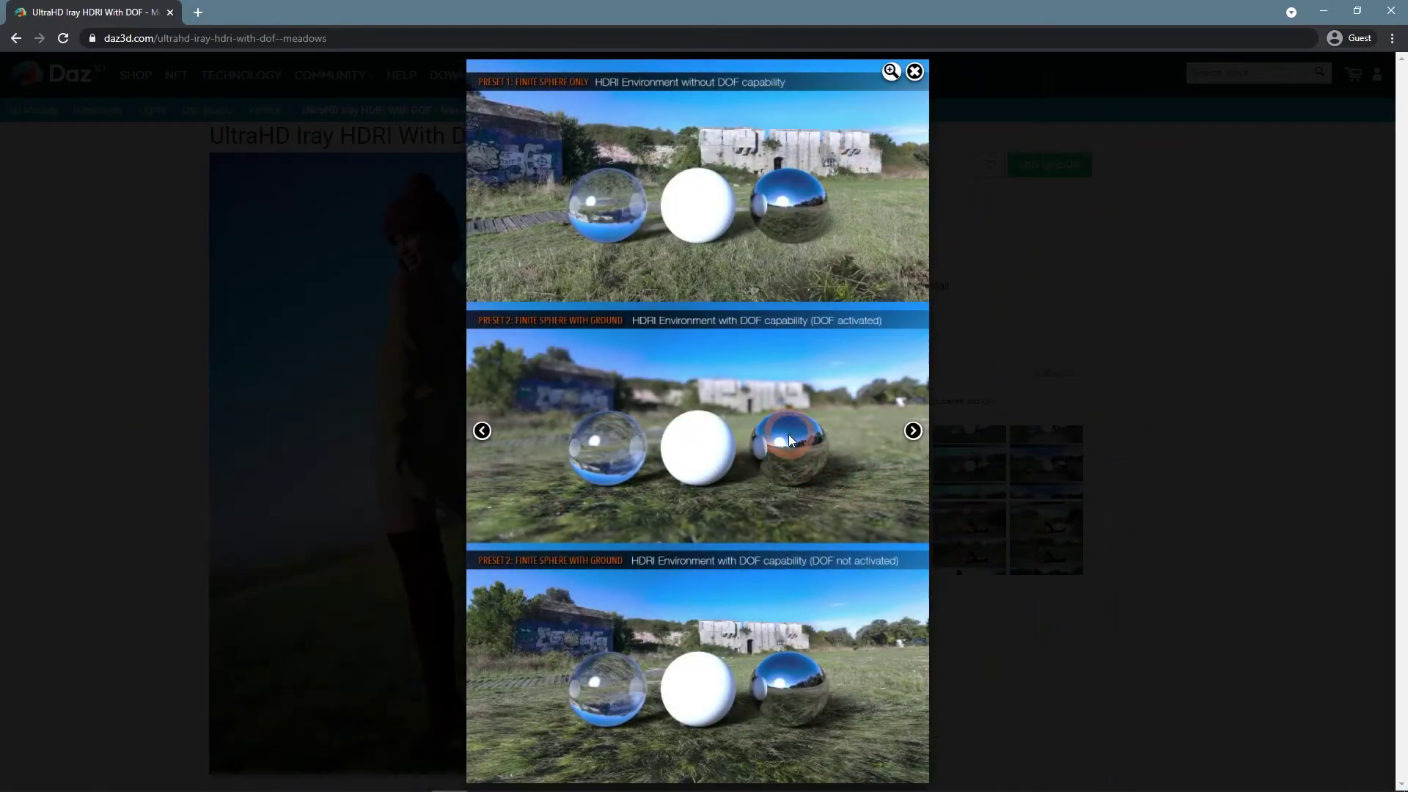
pyautogui.click(696, 443)
pyautogui.click(616, 449)
pyautogui.click(602, 214)
pyautogui.click(802, 226)
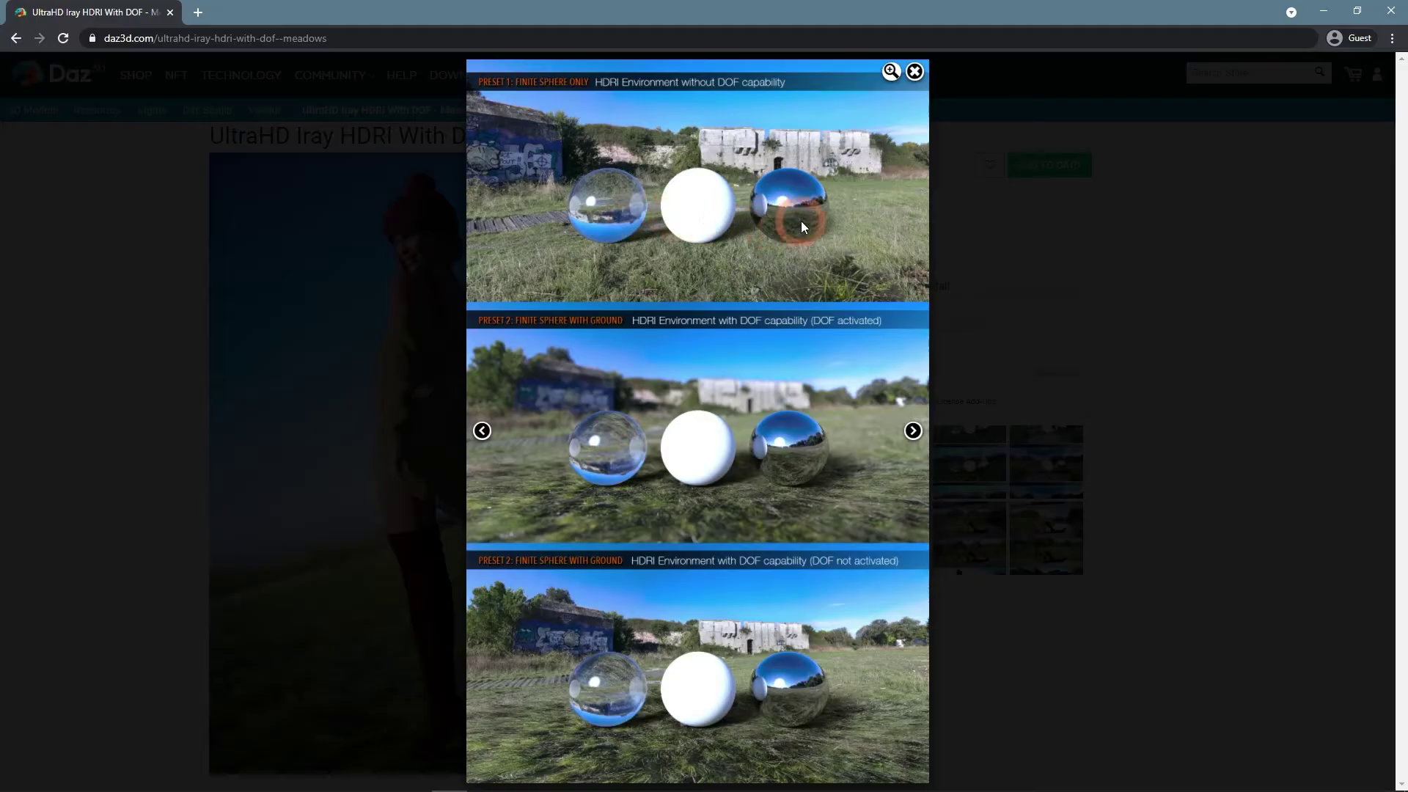
pyautogui.click(1155, 426)
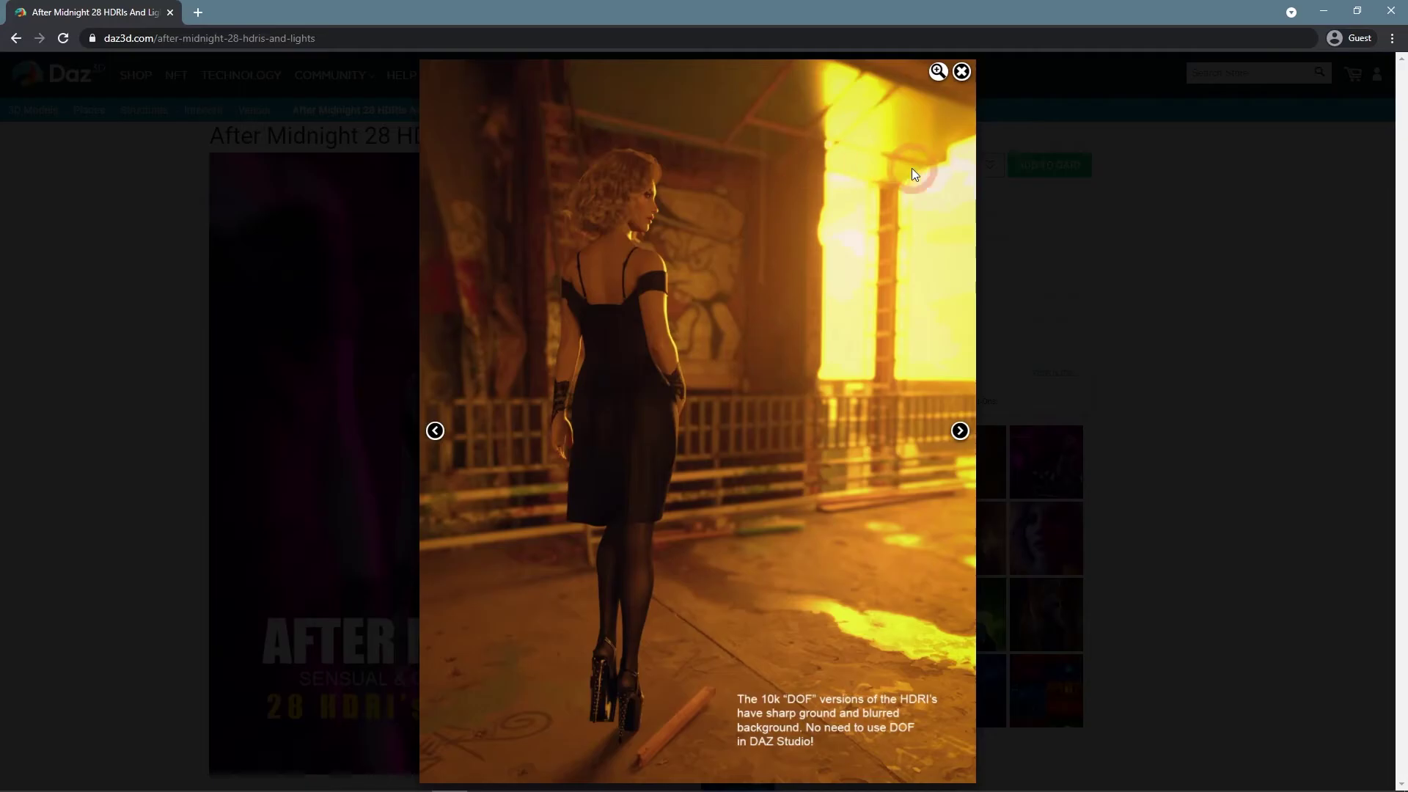
# Step: Step through the After Midnight example renders, including the blue garage car and yellow alley images
pyautogui.click(960, 432)
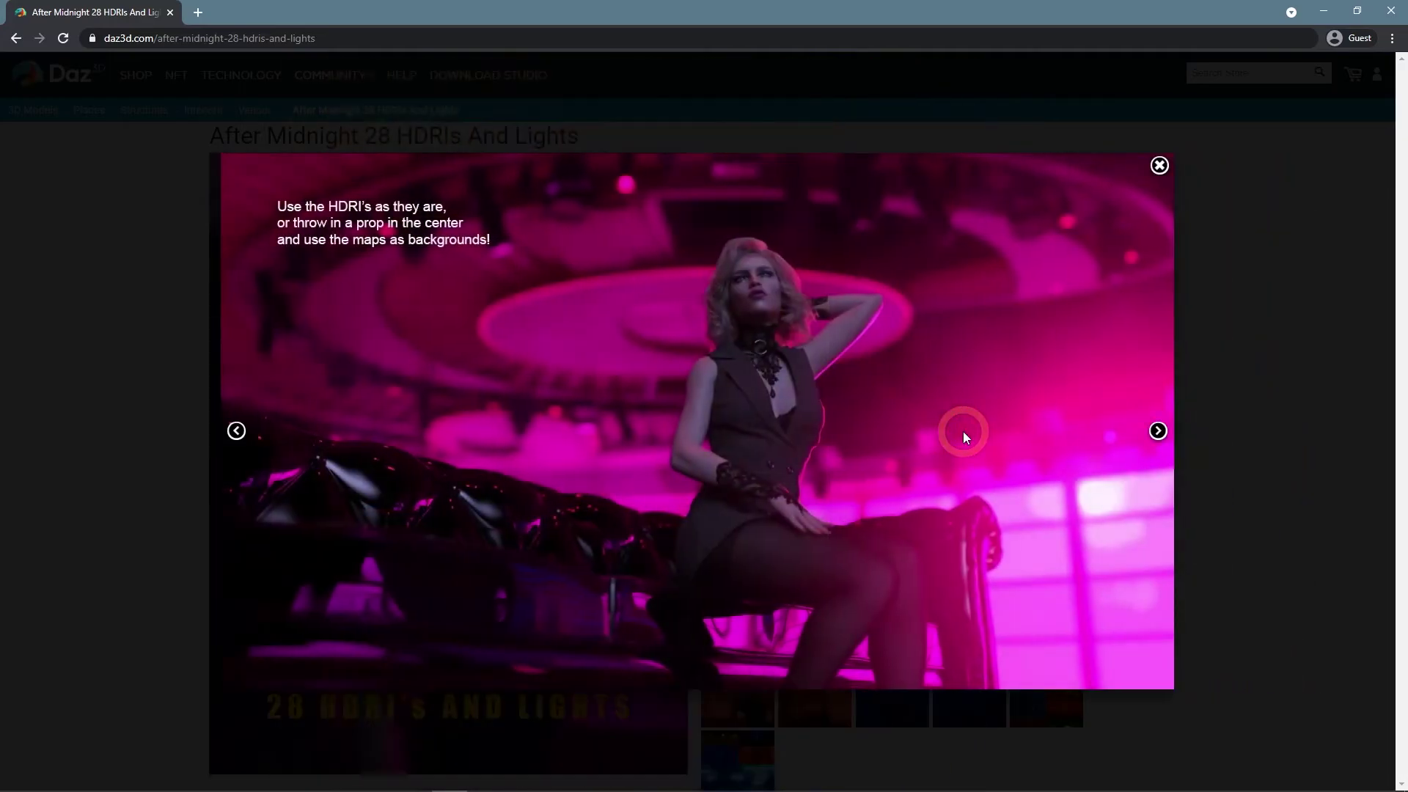
pyautogui.click(1157, 431)
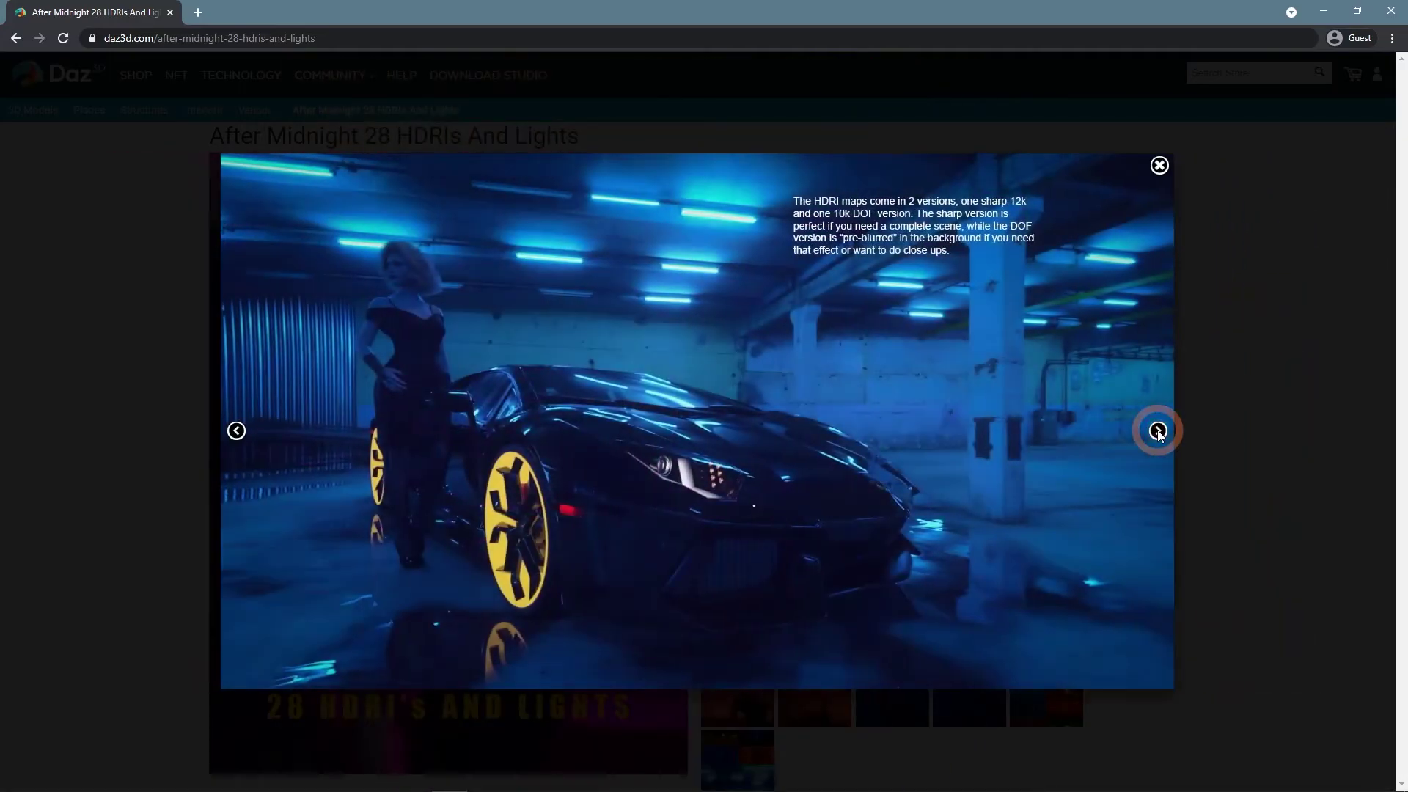
pyautogui.click(1158, 431)
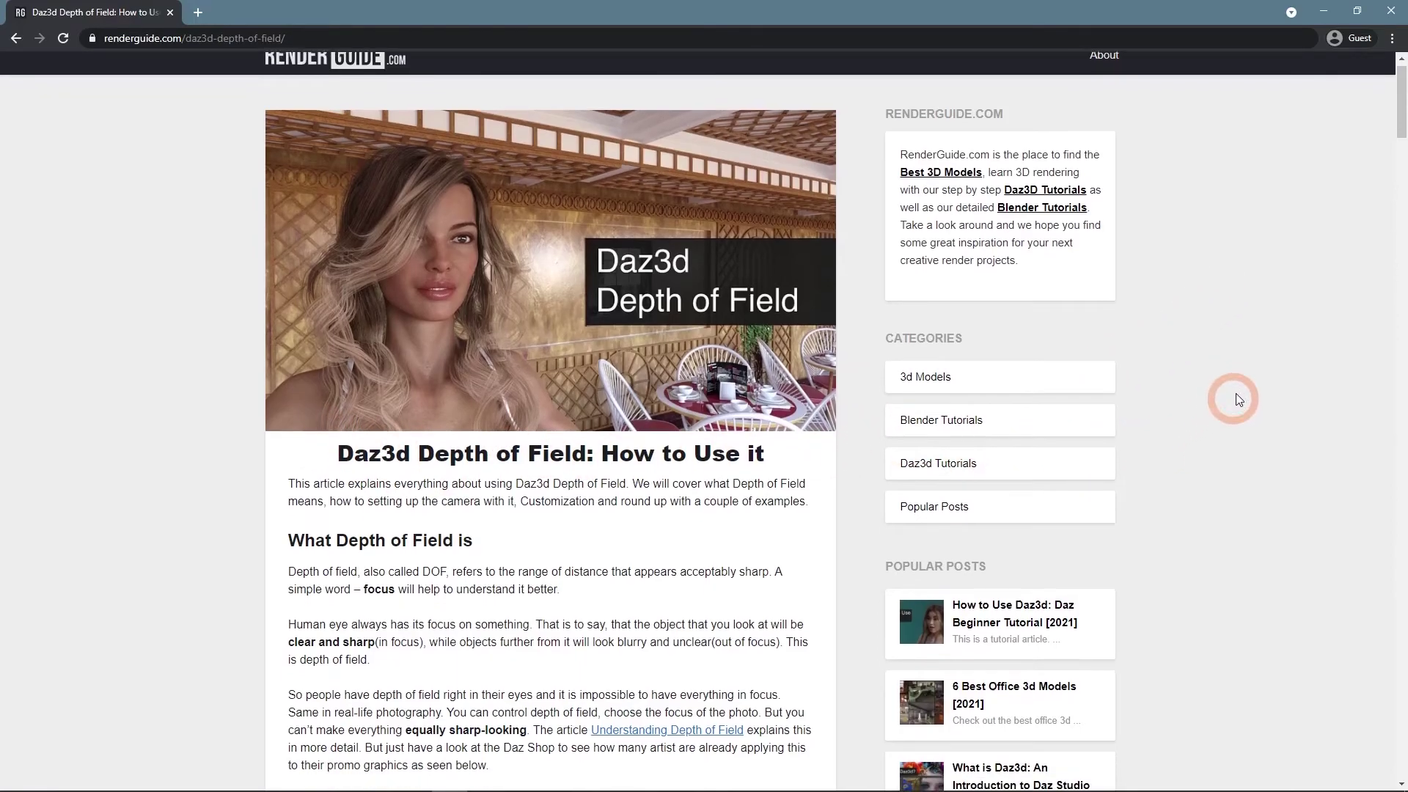
# Step: Scroll the RenderGuide articles down to the Daz3D Portrait Products section
pyautogui.scroll(-10, 1382, 92)
pyautogui.scroll(-10, 1357, 198)
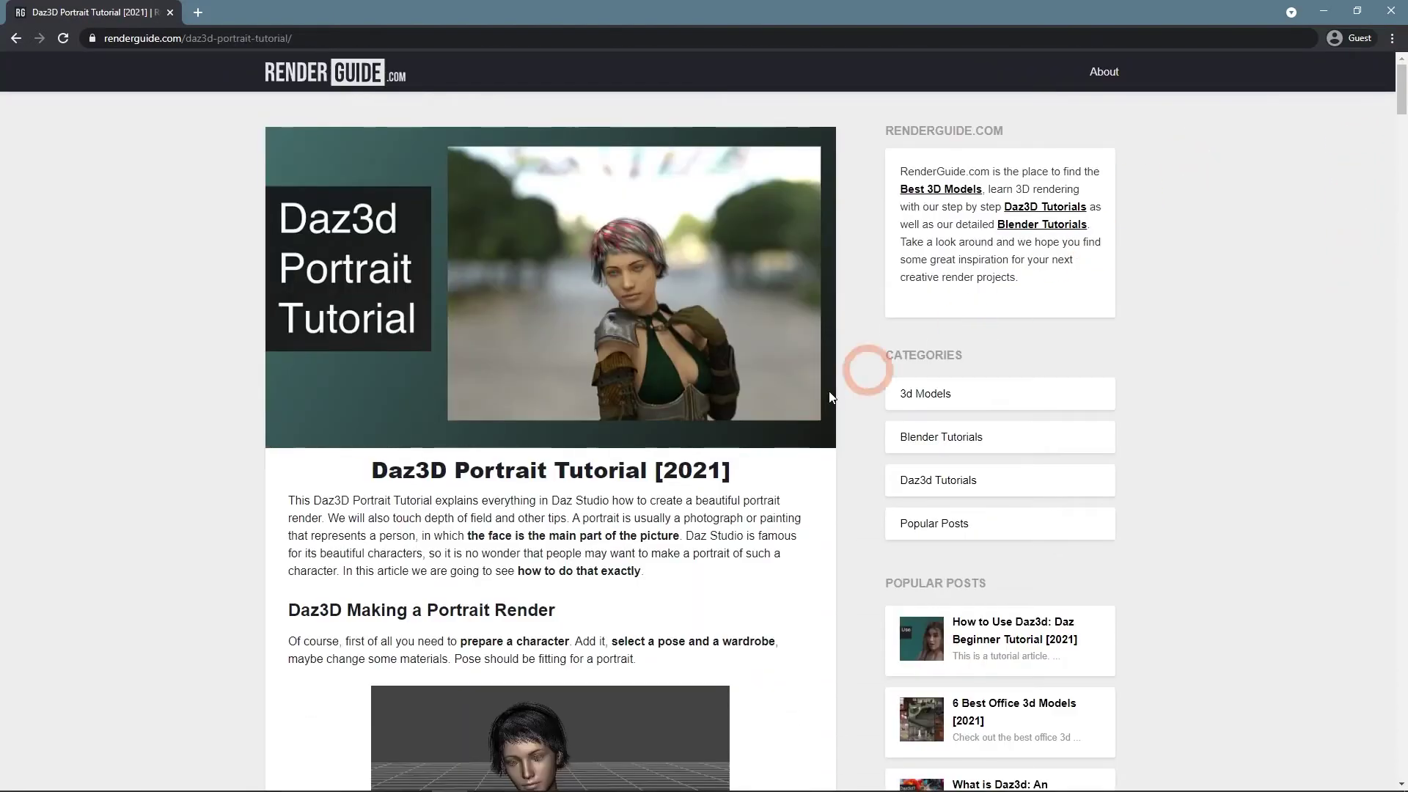
pyautogui.moveTo(1400, 102); pyautogui.dragTo(1298, 580)
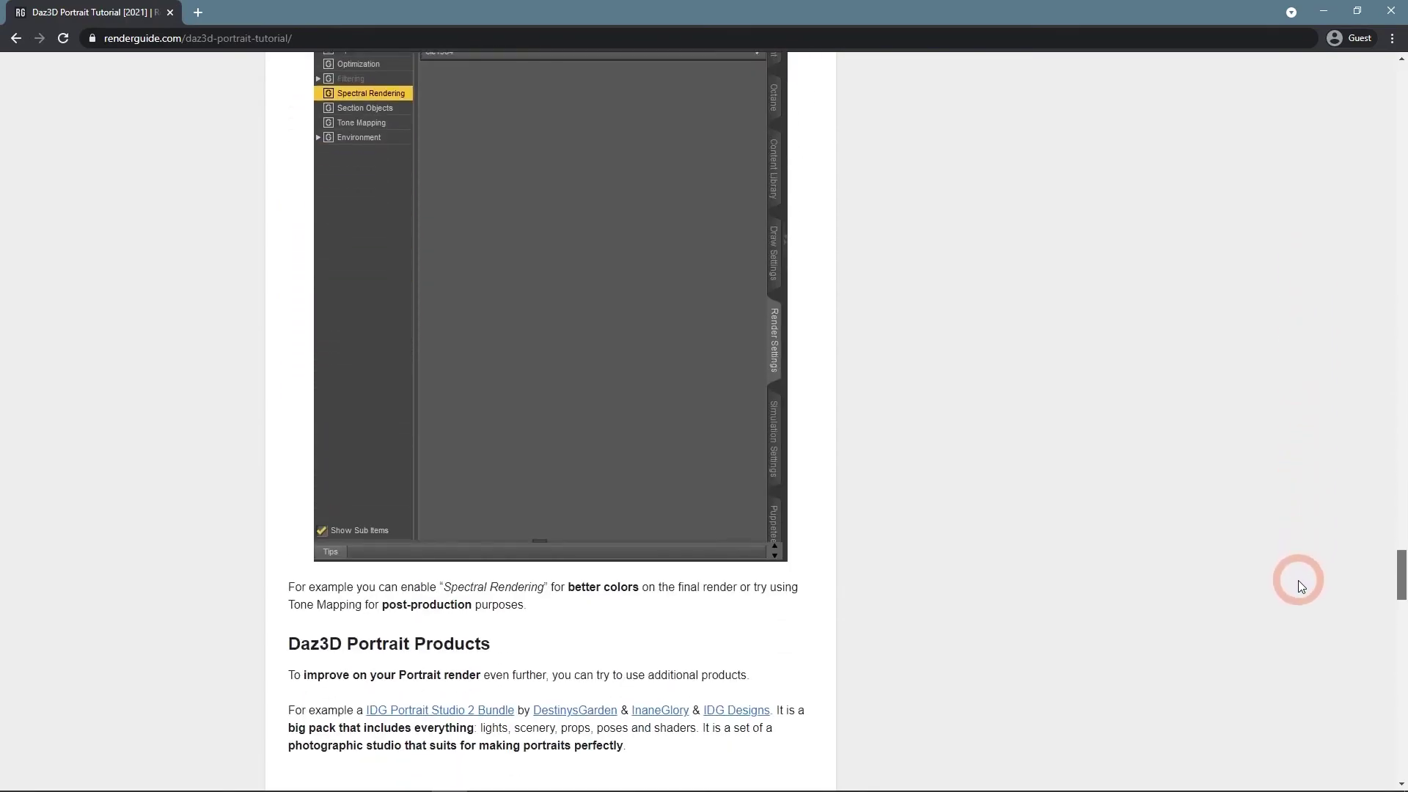